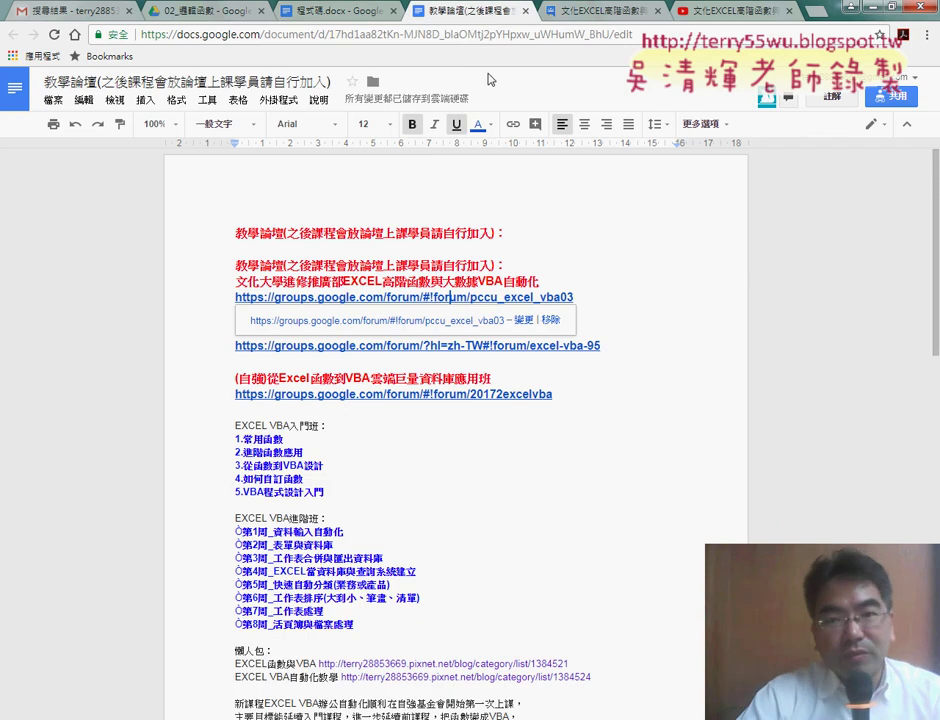
Review the lesson list in the Google Groups course post, then go to the 02_邏輯函數 Drive folder.
left_click(585, 11)
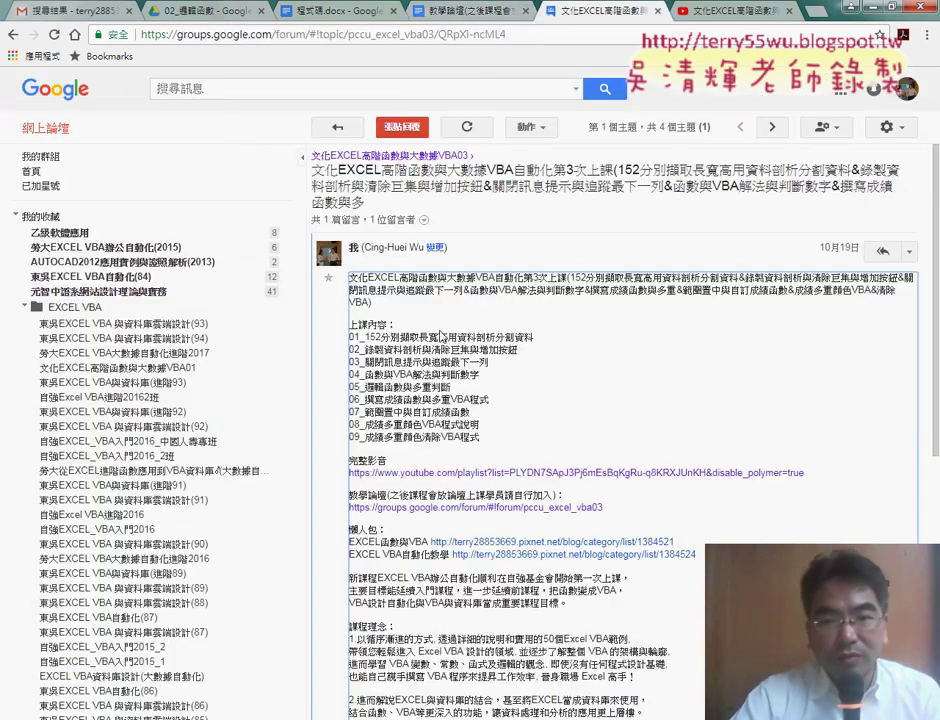
left_click_drag(484, 440, 349, 333)
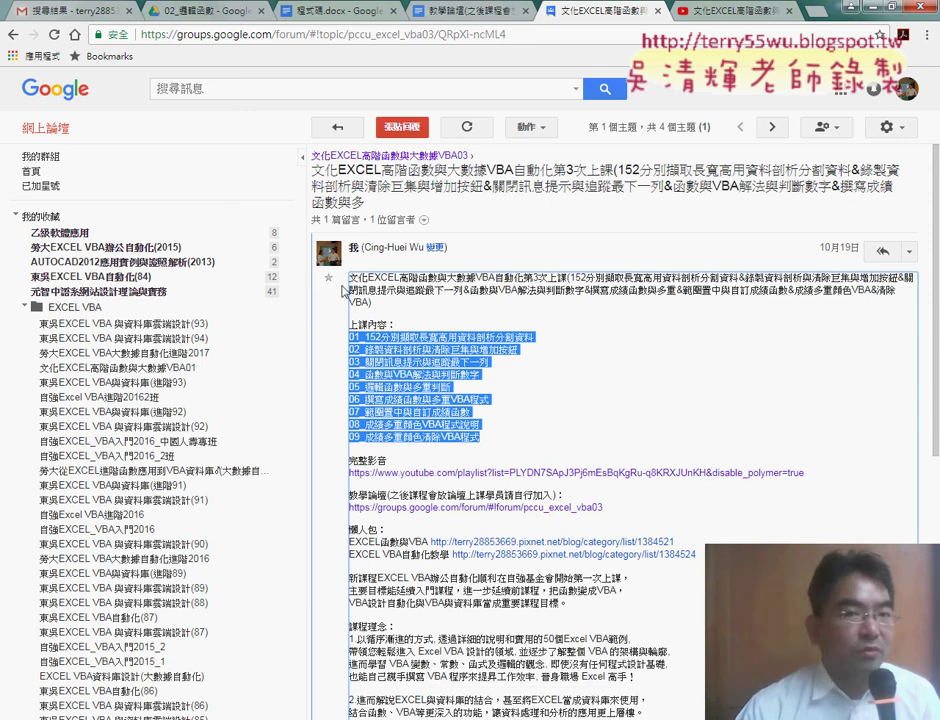
left_click(212, 11)
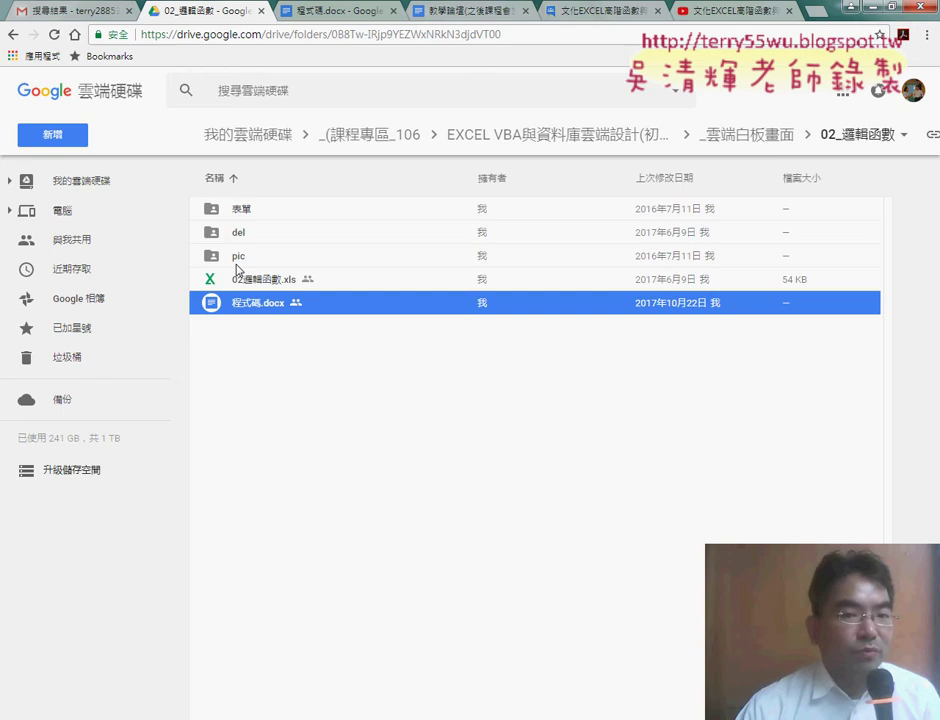
Scroll through the border macros in 程式碼.docx, then return to the Google Groups course thread.
left_click(310, 11)
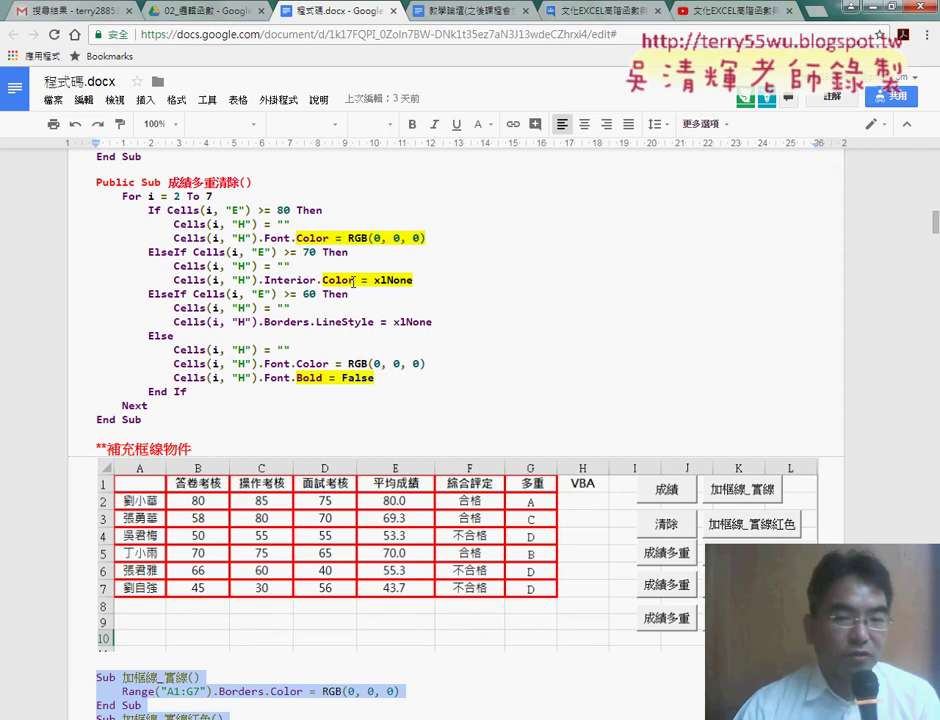
scroll(338, 300, "down", 1)
scroll(338, 300, "down", 2)
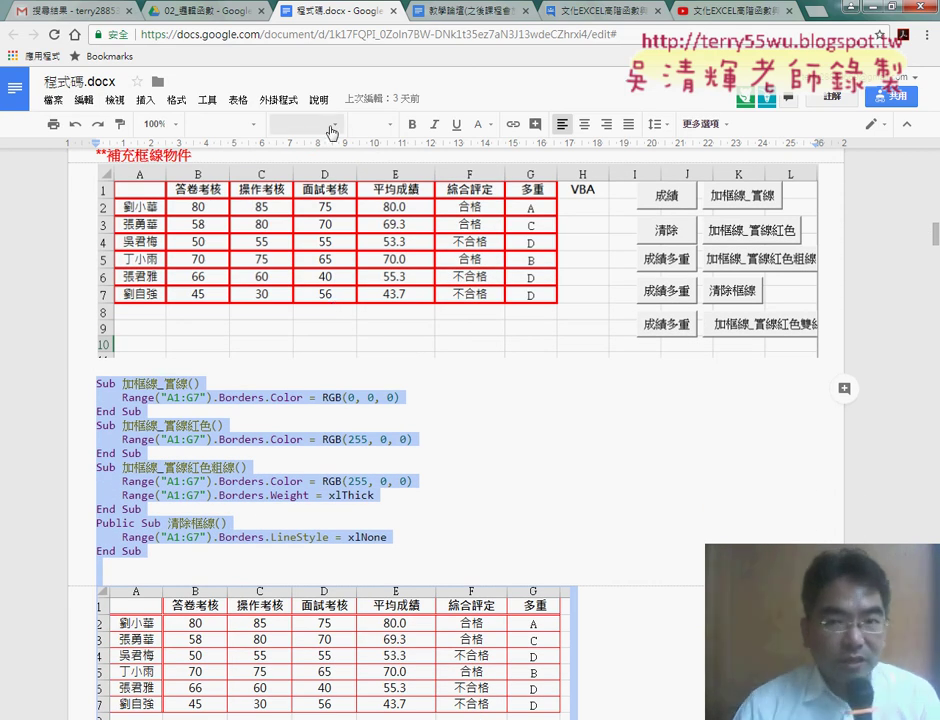
left_click(474, 13)
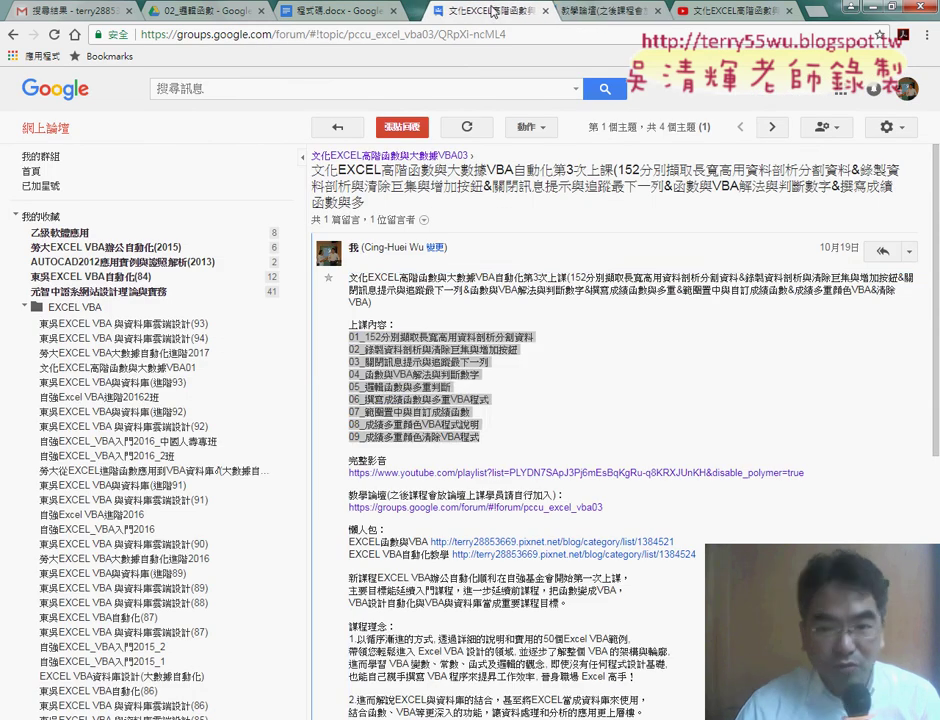
left_click(432, 424)
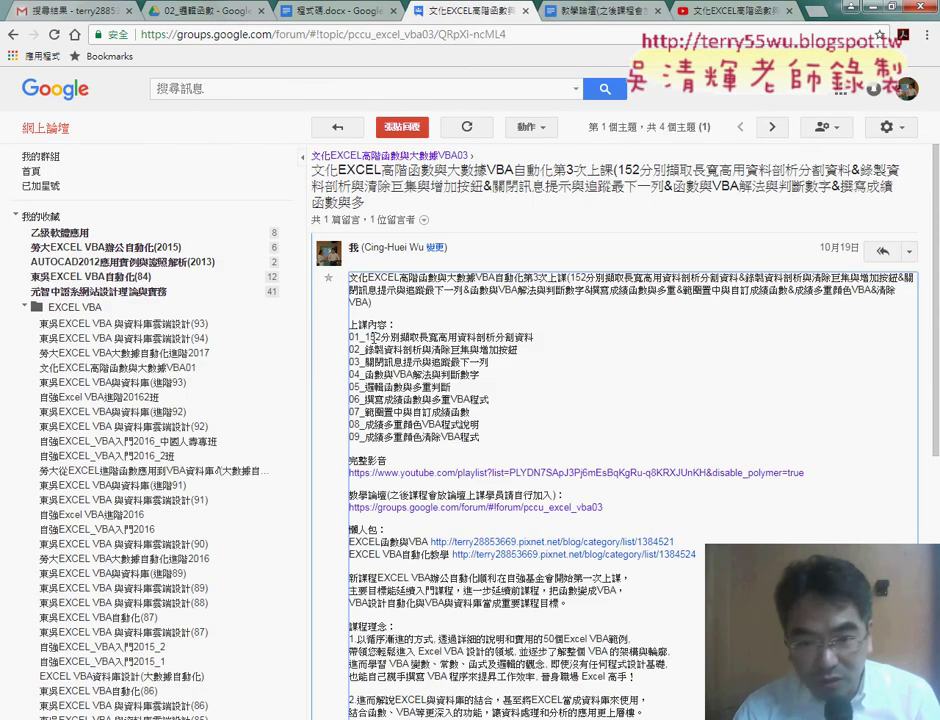
left_click_drag(371, 338, 398, 338)
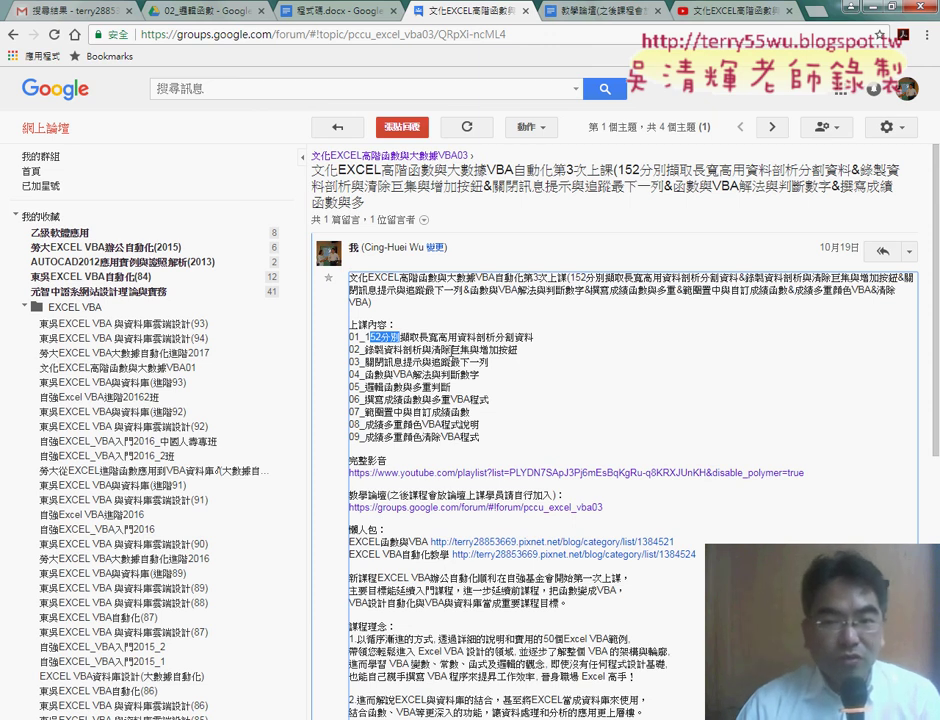
double_click(460, 350)
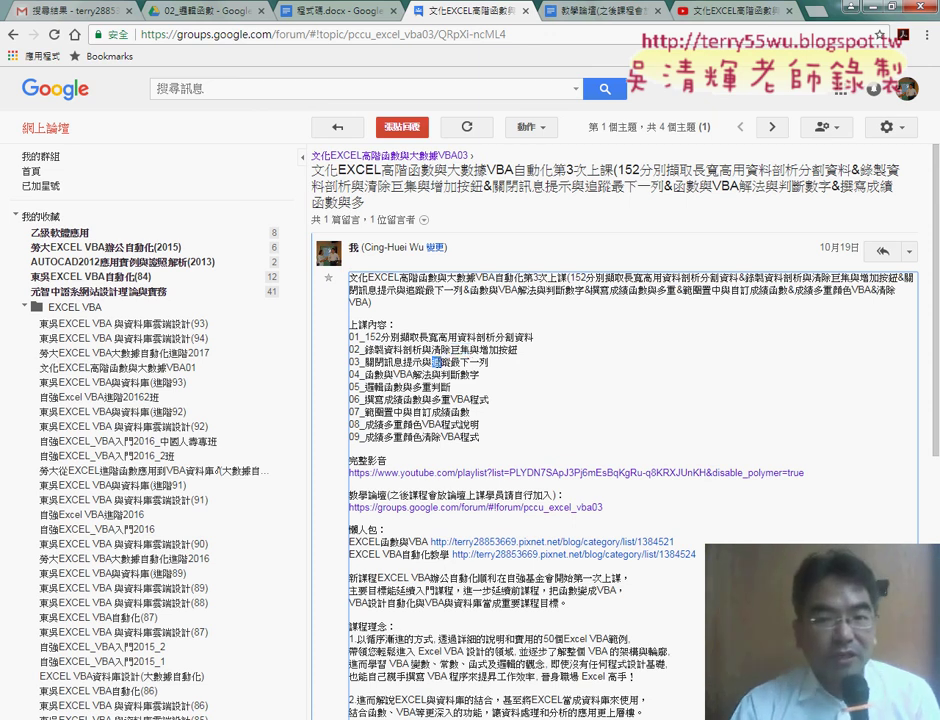
left_click_drag(418, 362, 491, 364)
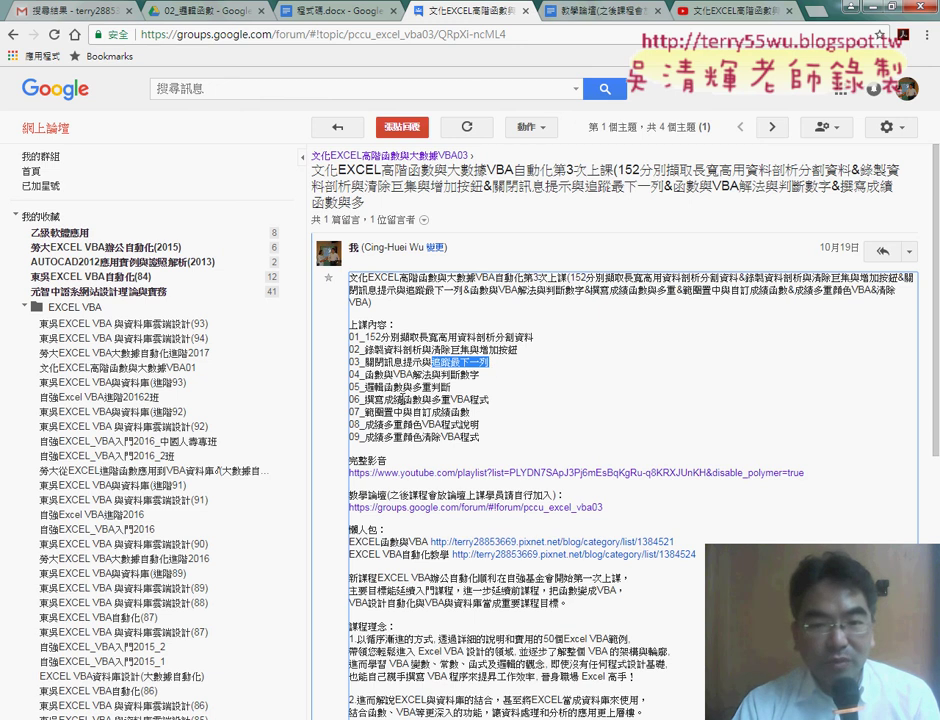
left_click_drag(364, 387, 451, 387)
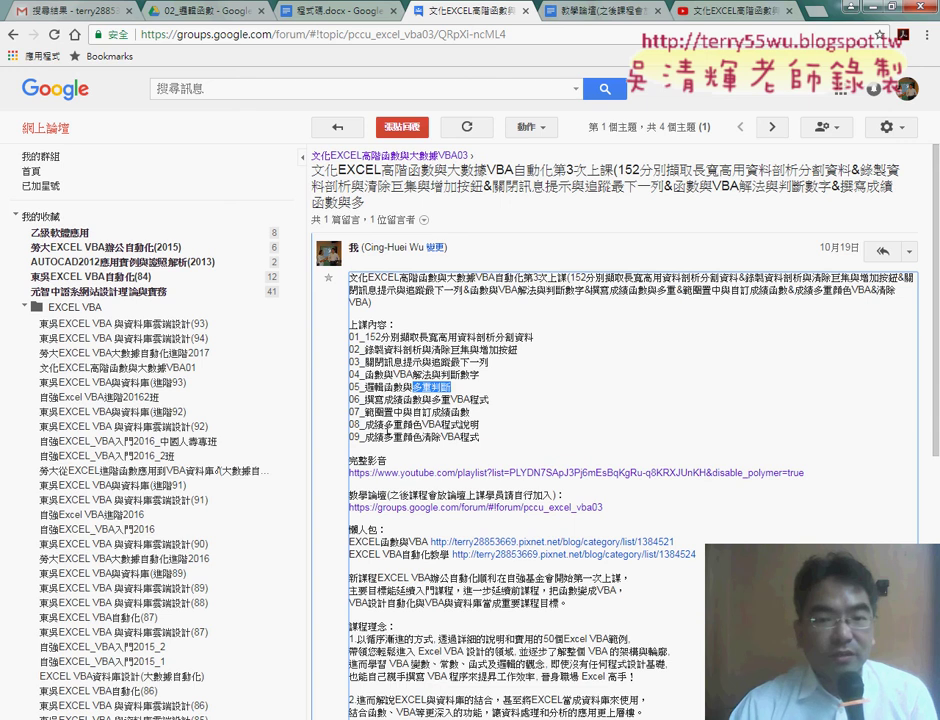
left_click_drag(385, 424, 422, 424)
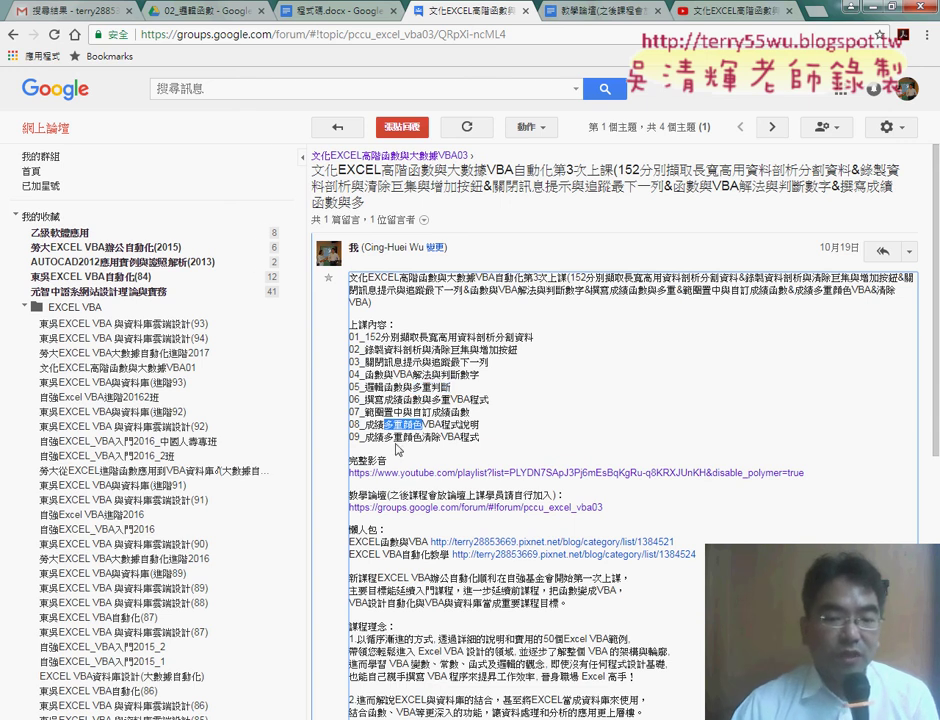
Bring up the 02邏輯函數.xls workbook and clear column H's results, borders and fill.
left_click(340, 719)
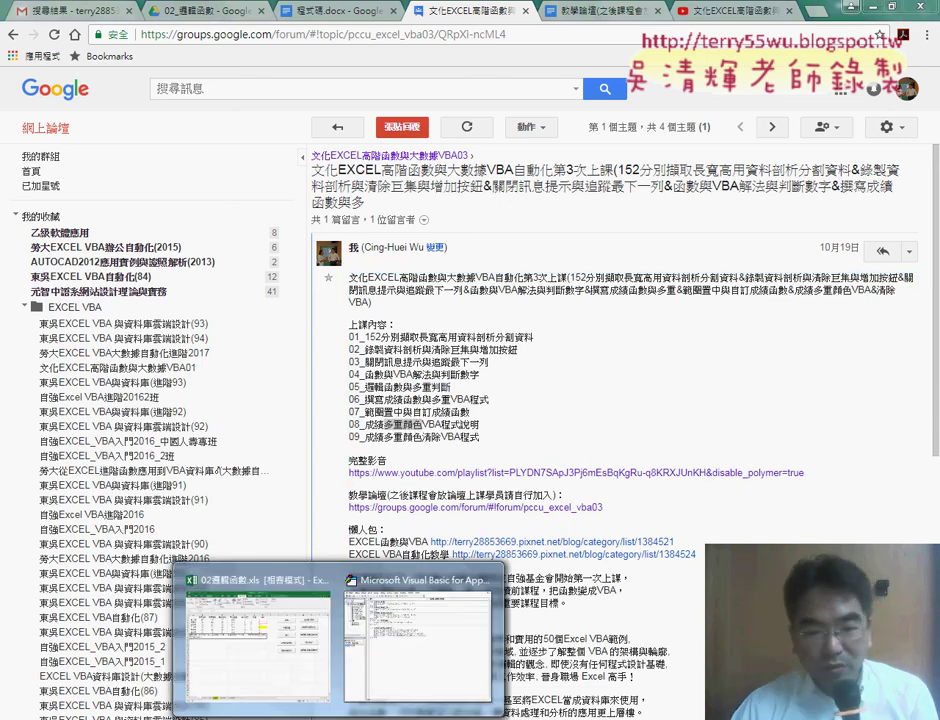
left_click(258, 645)
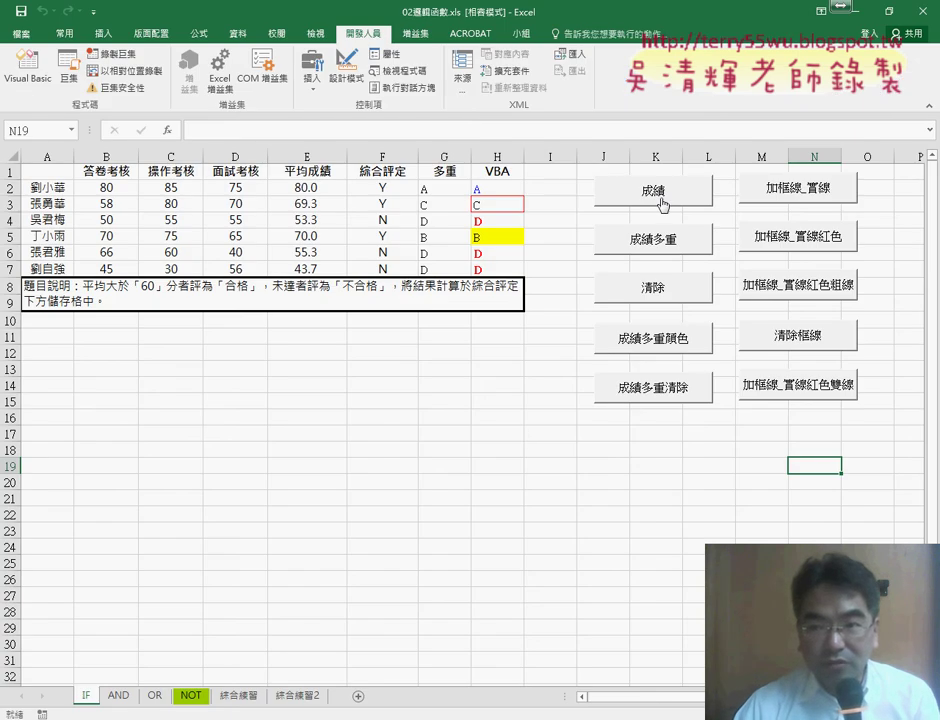
left_click(657, 285)
left_click(663, 390)
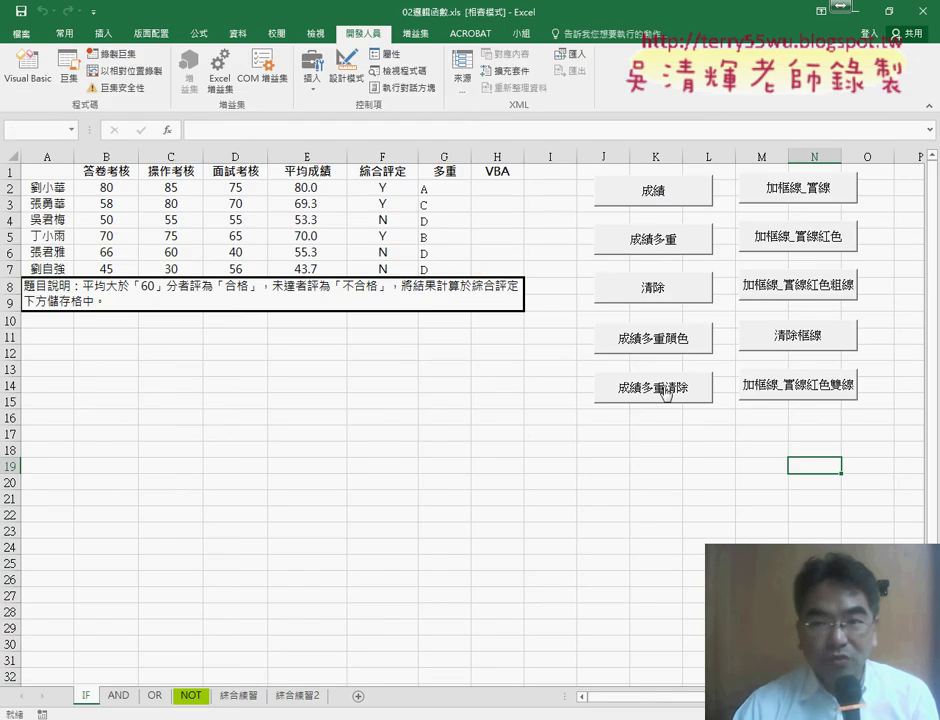
Run the 成績, 成績多重, 清除 and 成績多重顏色 macros to fill column H with grades.
left_click(654, 199)
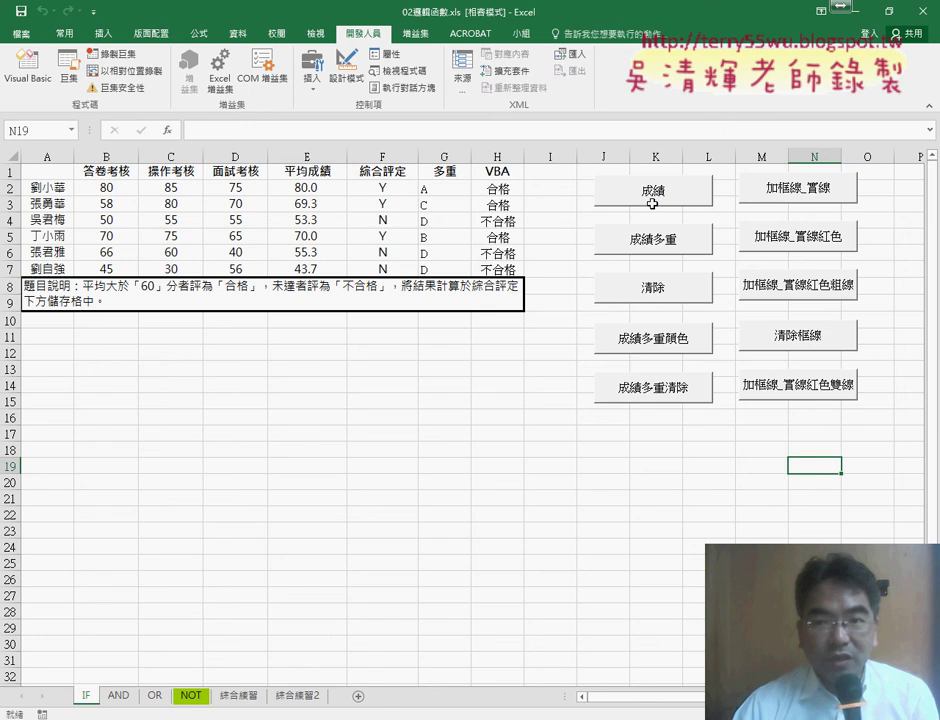
left_click(655, 242)
left_click(653, 288)
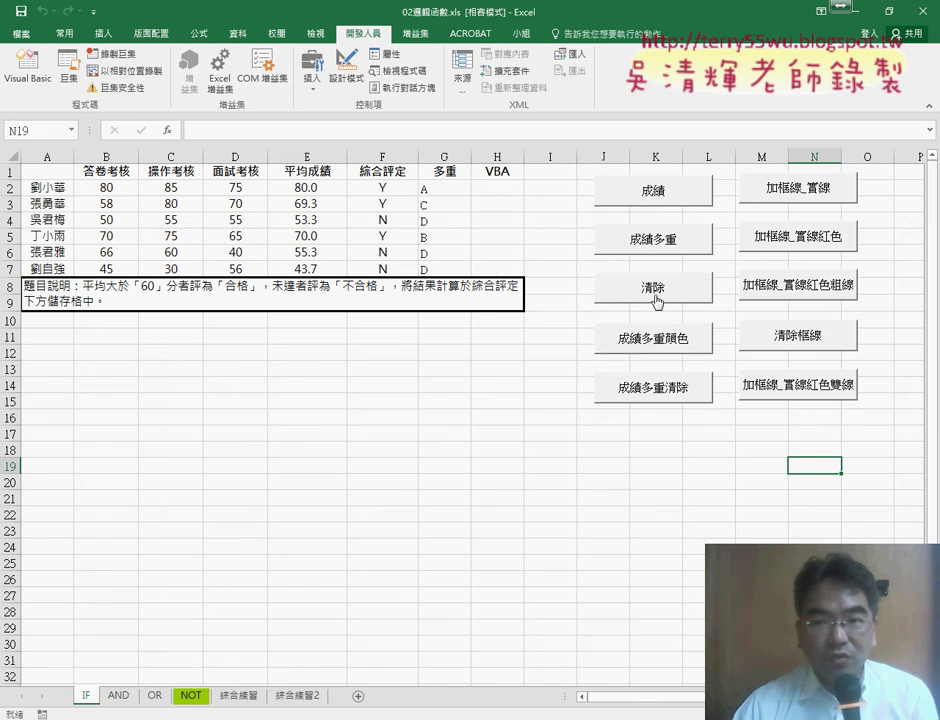
left_click(657, 345)
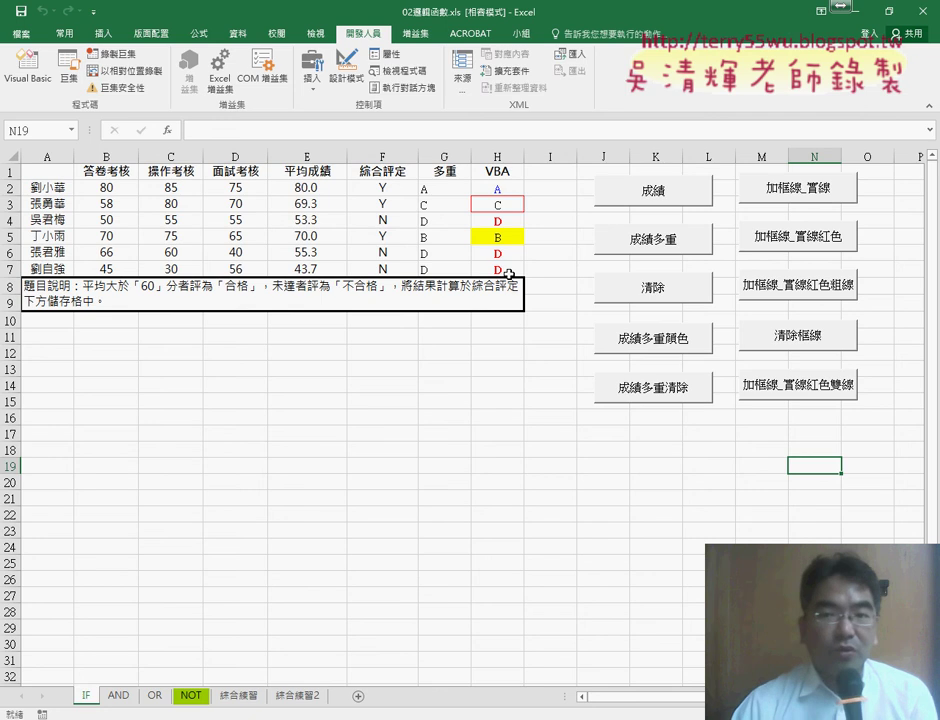
Inspect the grades in H2:H4, then clear column H with 成績多重清除.
left_click(506, 190)
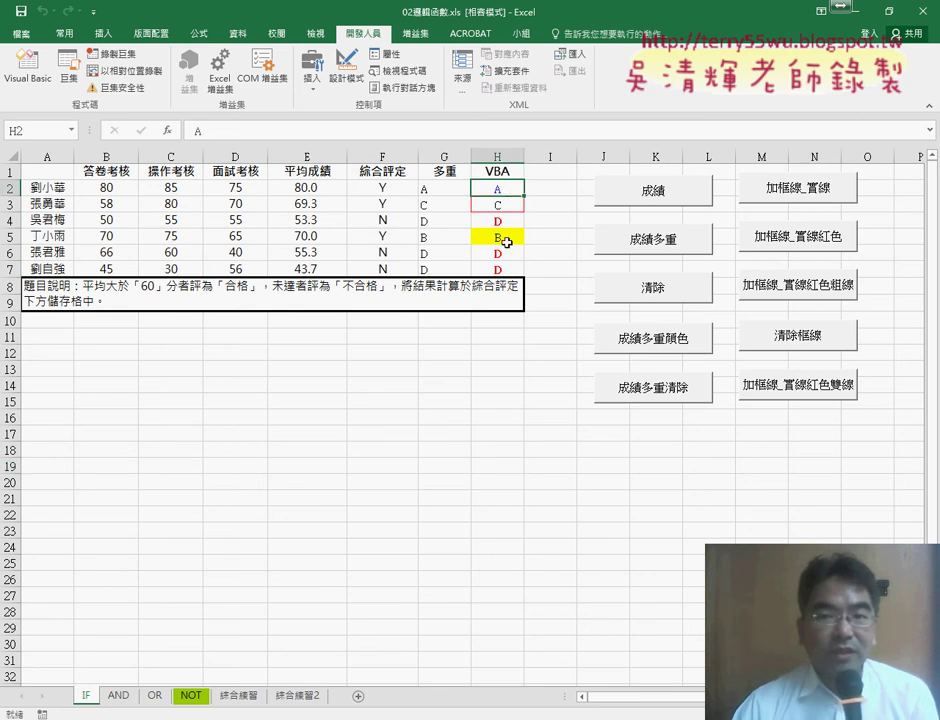
left_click(503, 204)
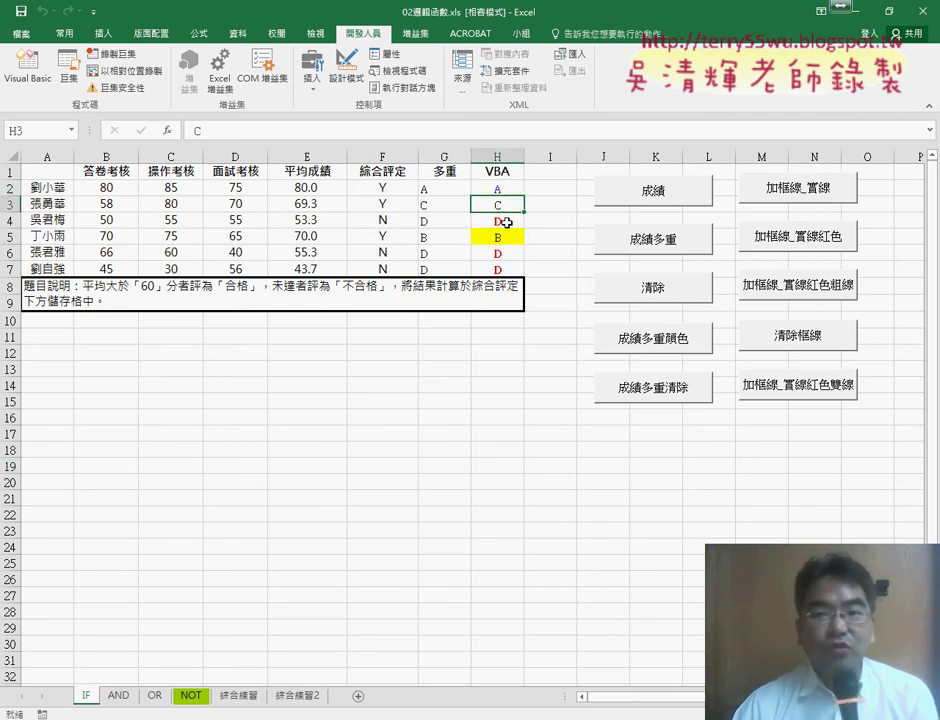
left_click(502, 218)
left_click(665, 396)
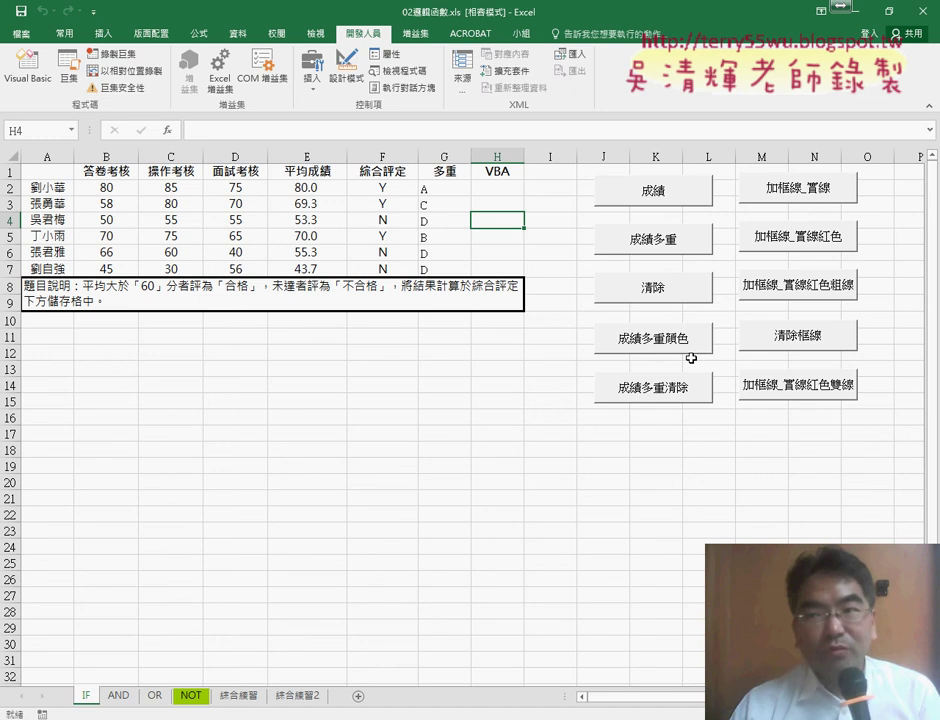
Delete the explanation note from the merged cell A8.
left_click_drag(30, 172, 446, 270)
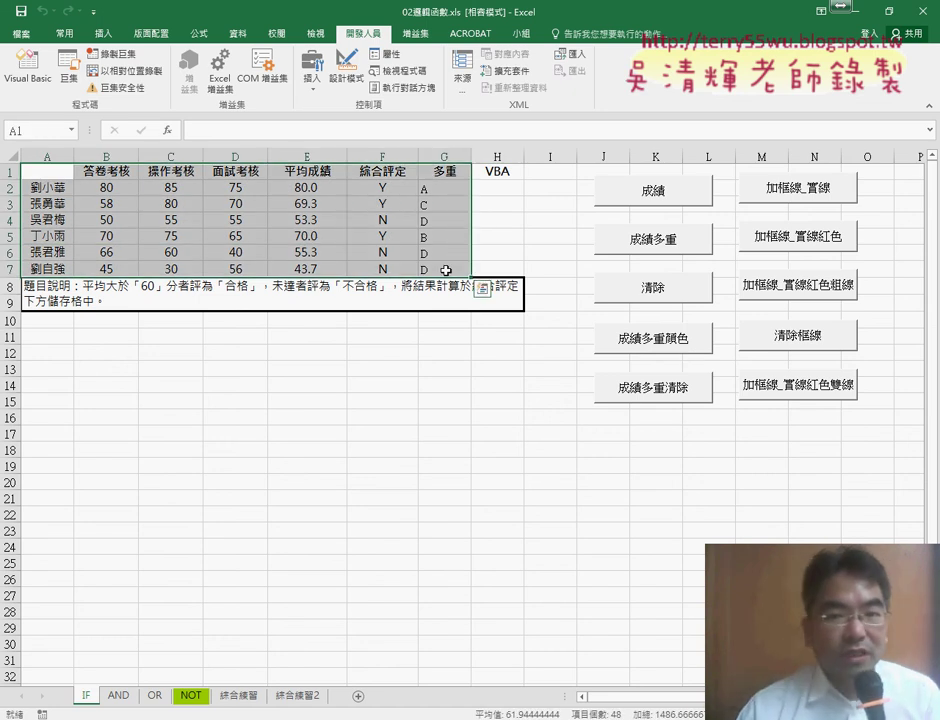
left_click(38, 296)
left_click_drag(10, 287, 13, 302)
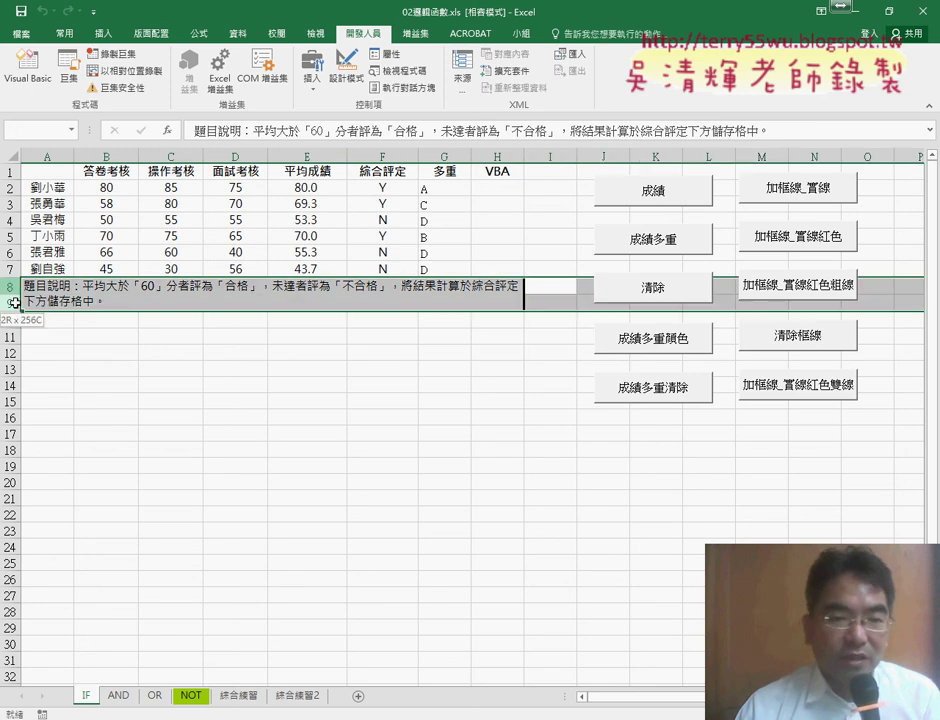
left_click(155, 296)
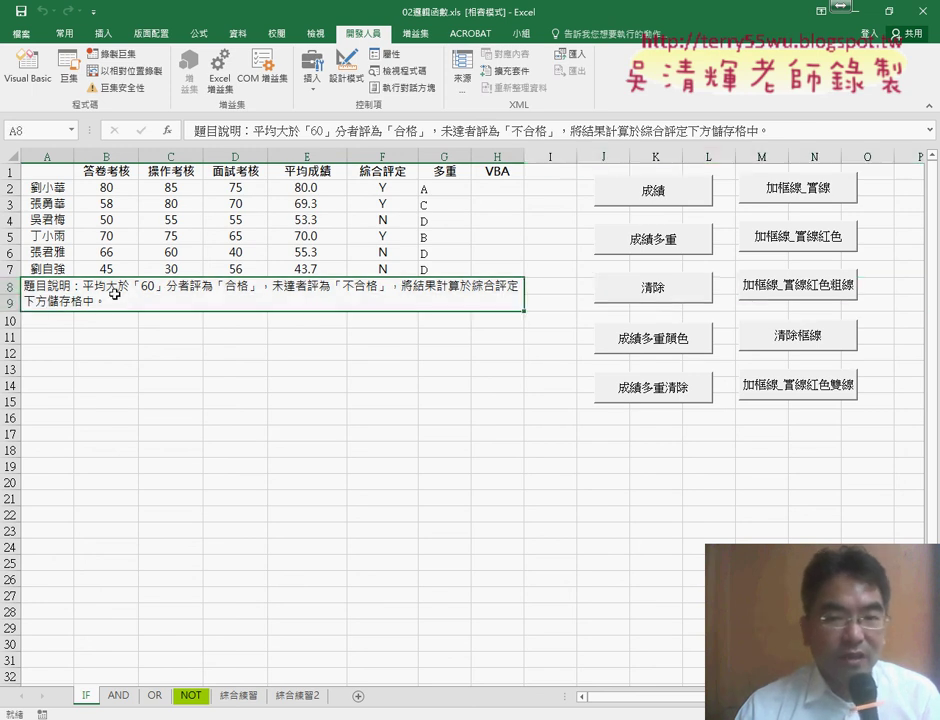
key("Delete")
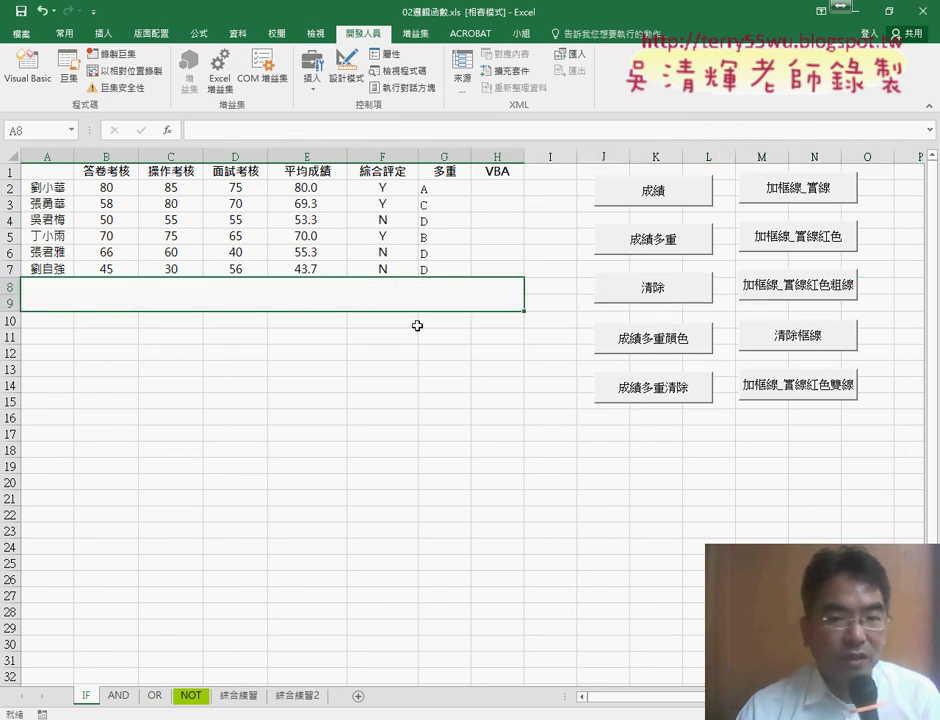
Unmerge the emptied cells A8 through H9.
left_click(242, 300)
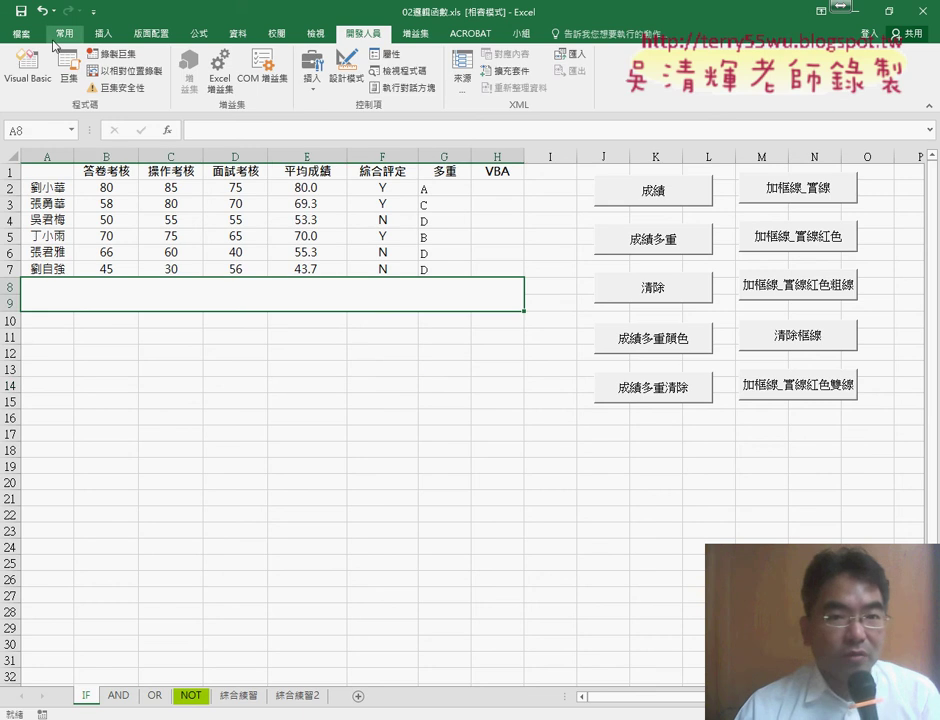
left_click(64, 33)
left_click(378, 82)
left_click(382, 401)
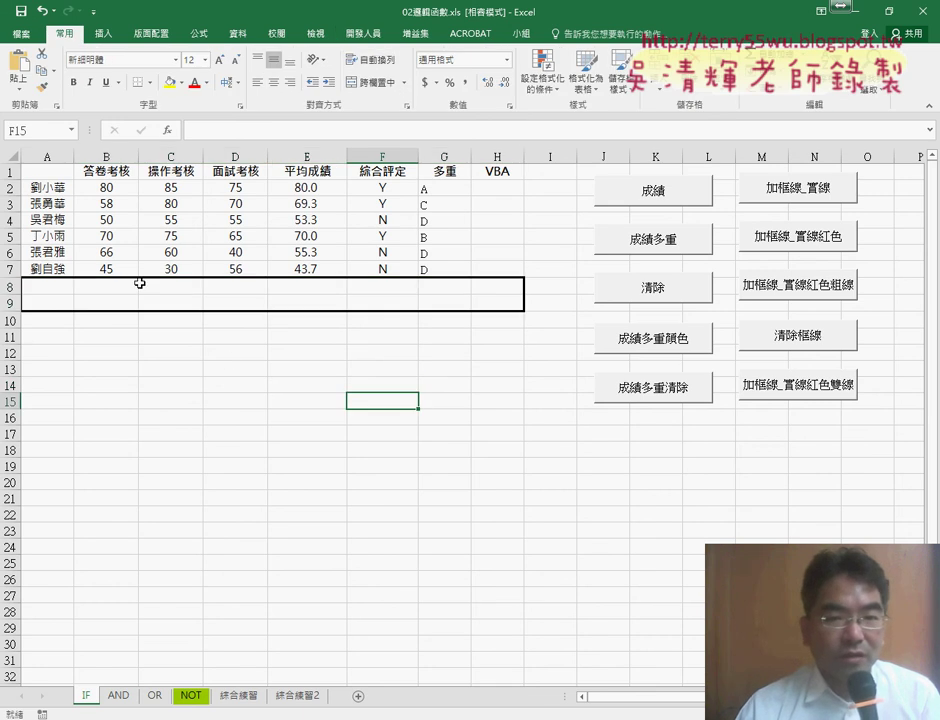
Apply No Border to A8:H9, then reselect the grade table A1:G7.
mouse_move(45, 287)
left_mouse_down()
mouse_move(515, 296)
mouse_move(505, 294)
left_mouse_up()
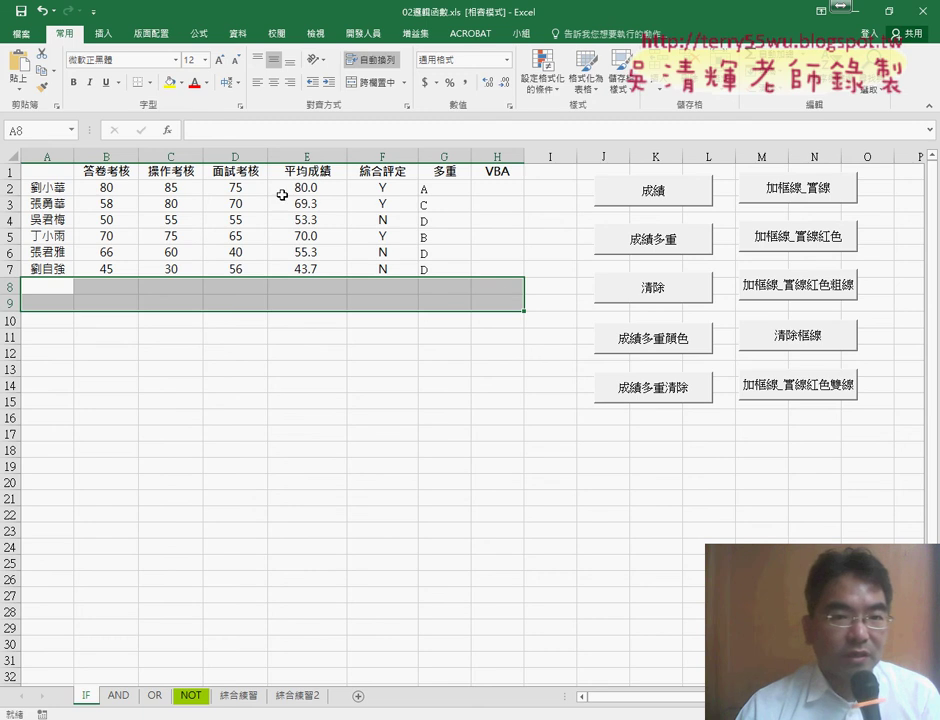
left_click(151, 84)
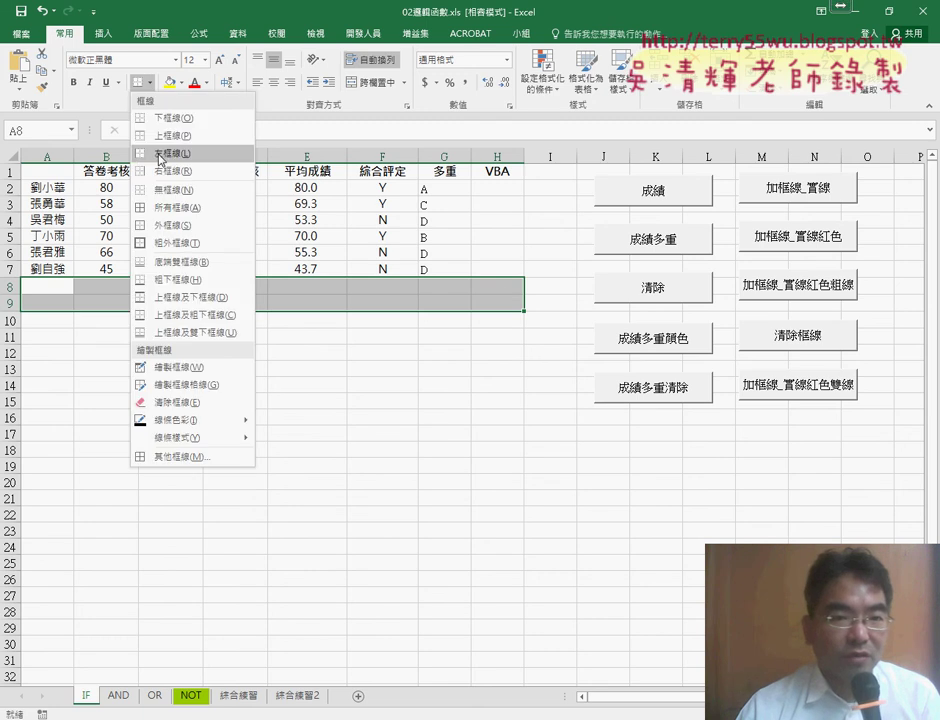
left_click(140, 187)
left_click(188, 366)
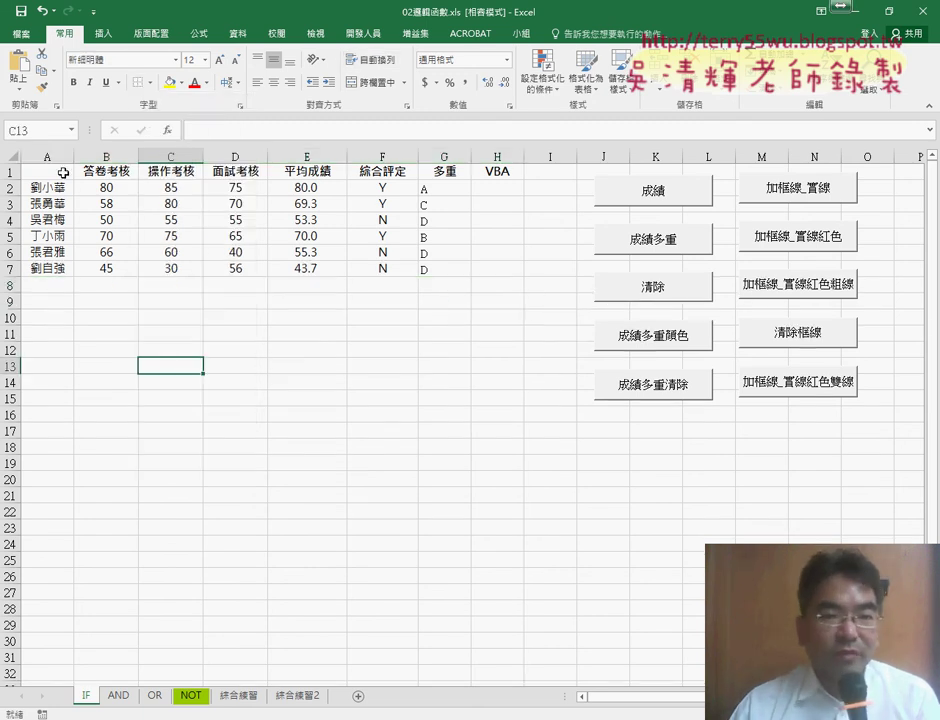
left_click_drag(65, 171, 452, 271)
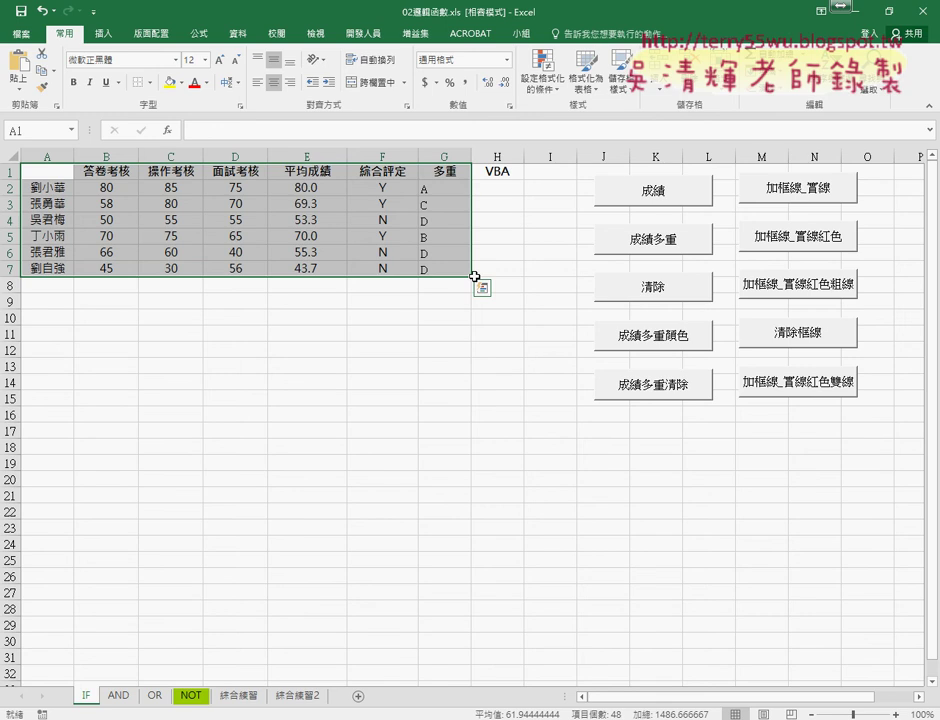
Give A1:G7 All Borders, then run the 加框線_實線 macro for black borders.
left_click(149, 82)
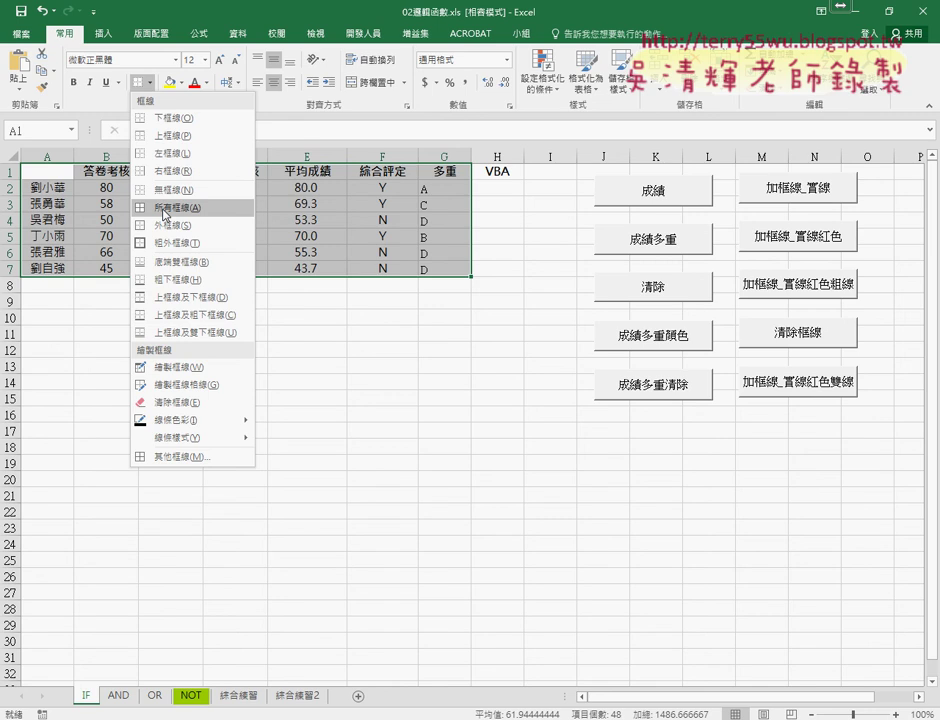
left_click(165, 210)
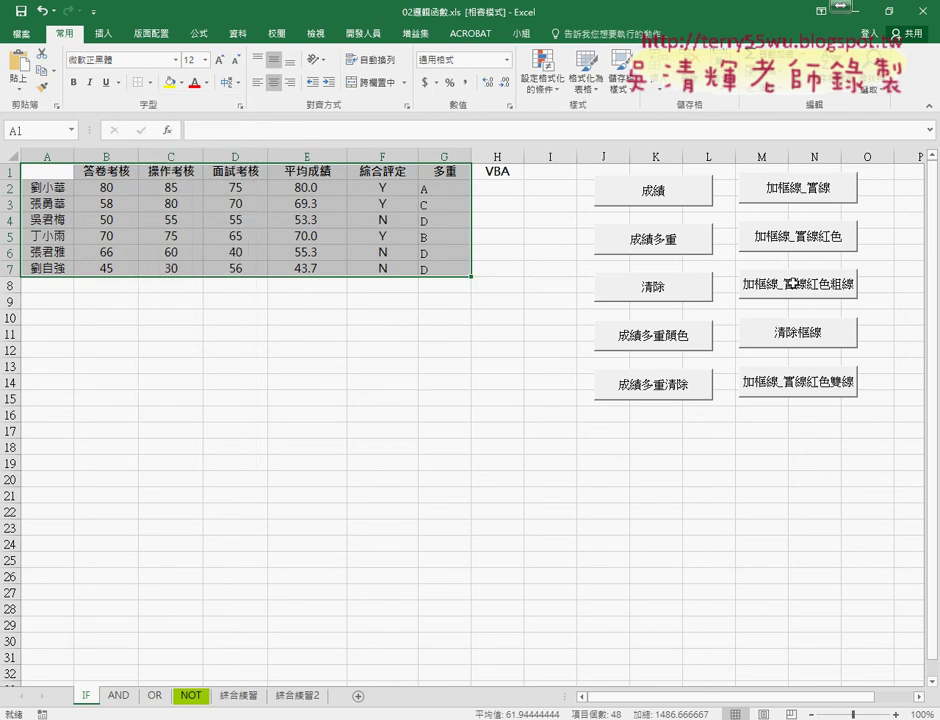
left_click(478, 345)
left_click(809, 190)
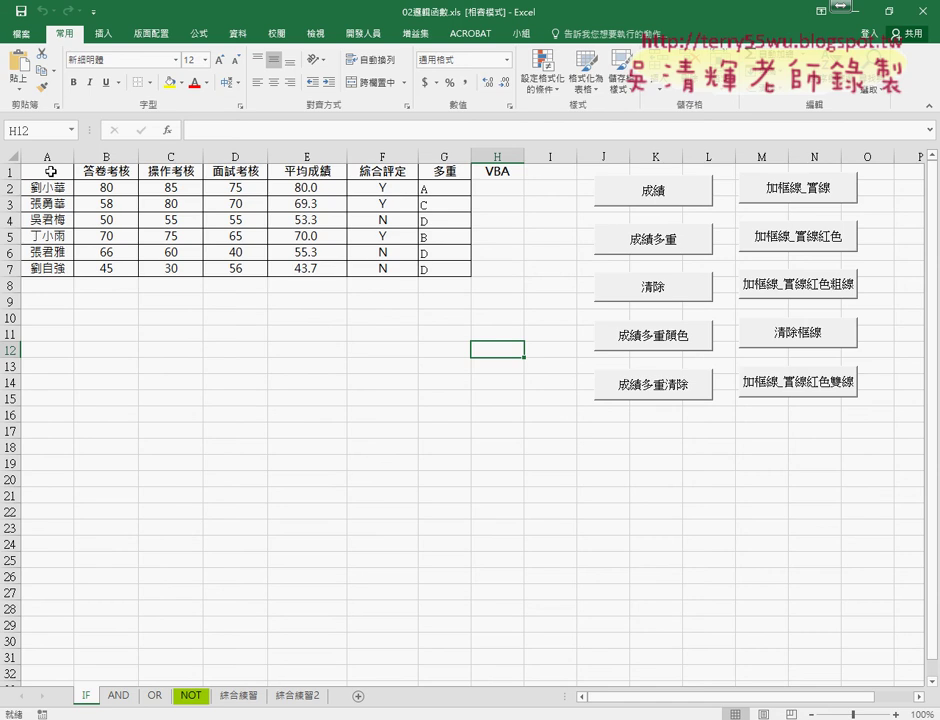
Try the 加框線_實線紅色 and 加框線_實線紅色粗線 macros, clearing borders with 清除框線 each time.
mouse_move(46, 173)
left_mouse_down()
mouse_move(448, 276)
mouse_move(449, 266)
left_mouse_up()
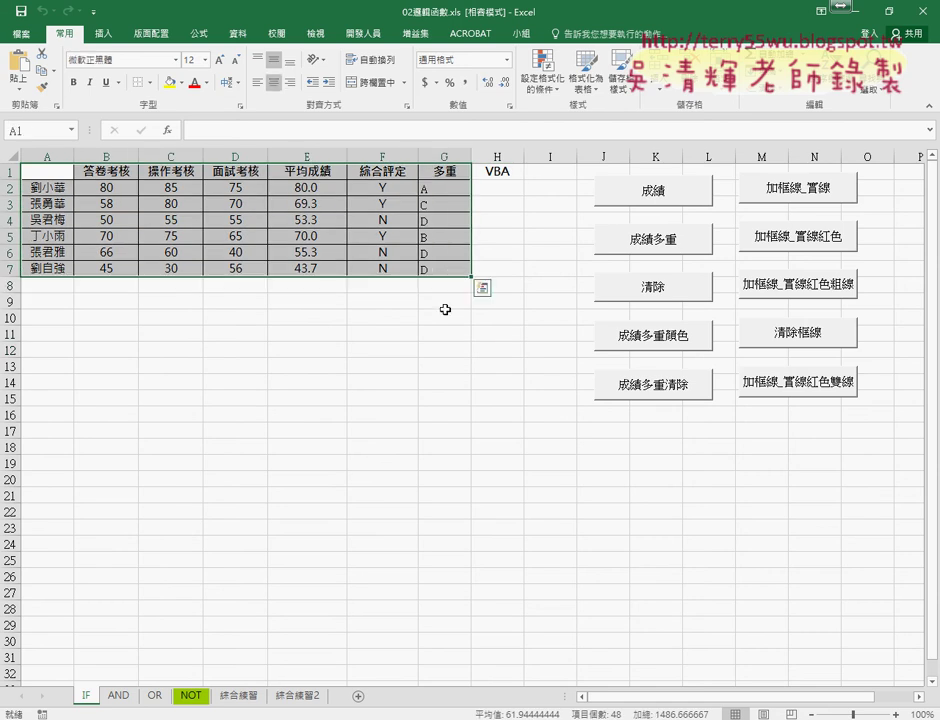
left_click(383, 381)
left_click(815, 340)
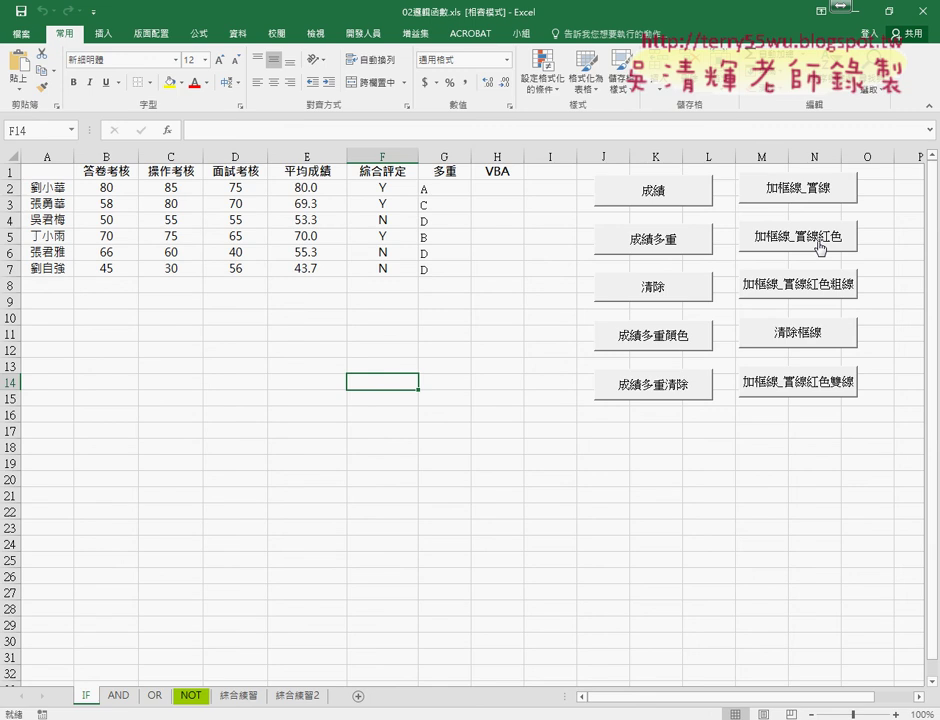
left_click(820, 246)
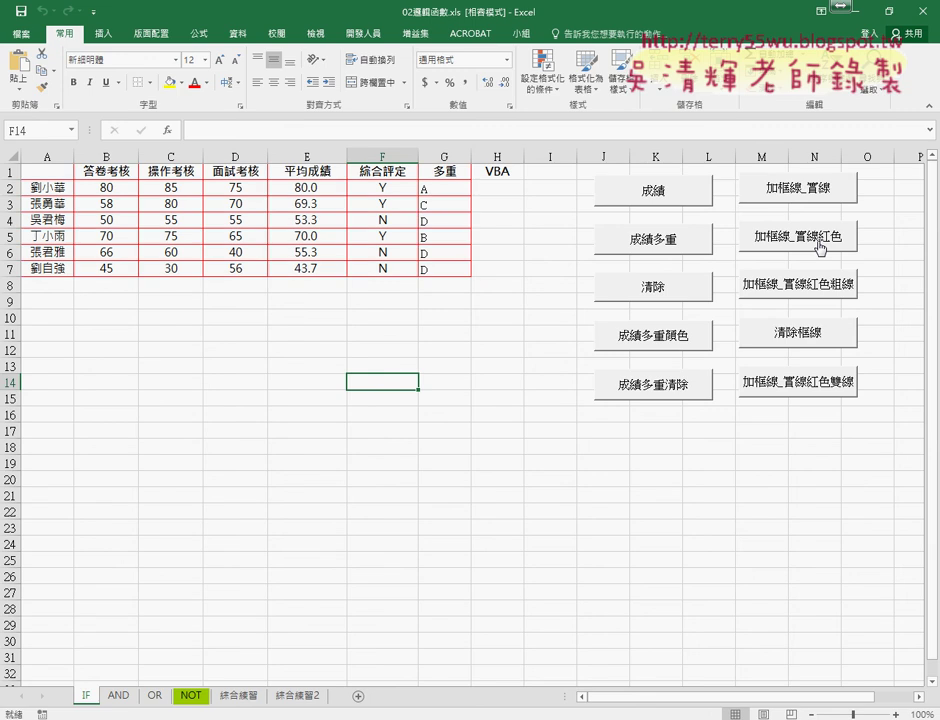
left_click(815, 338)
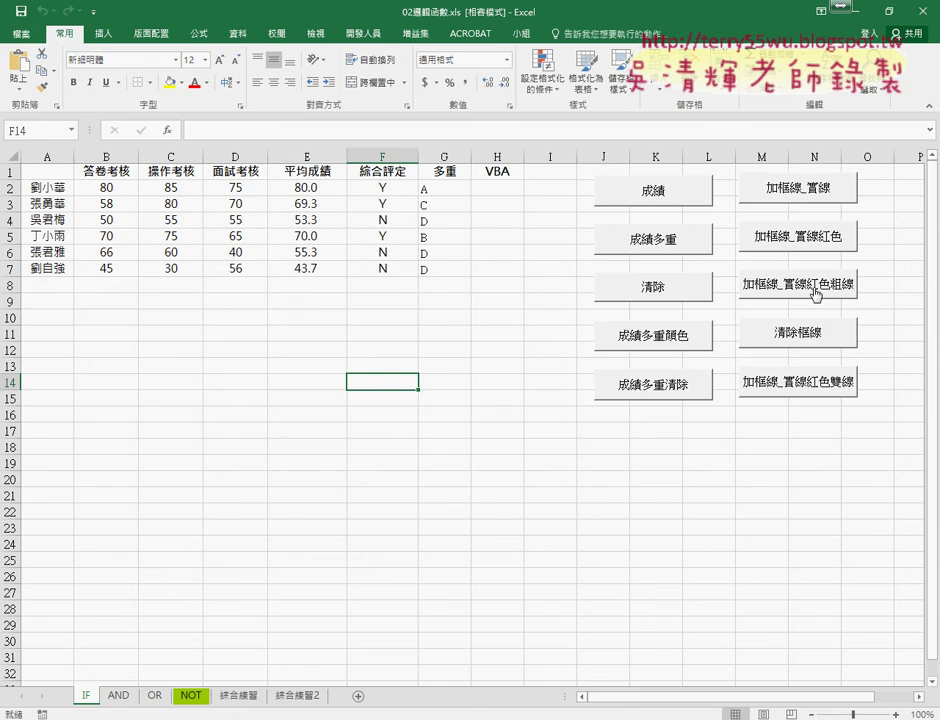
left_click(816, 294)
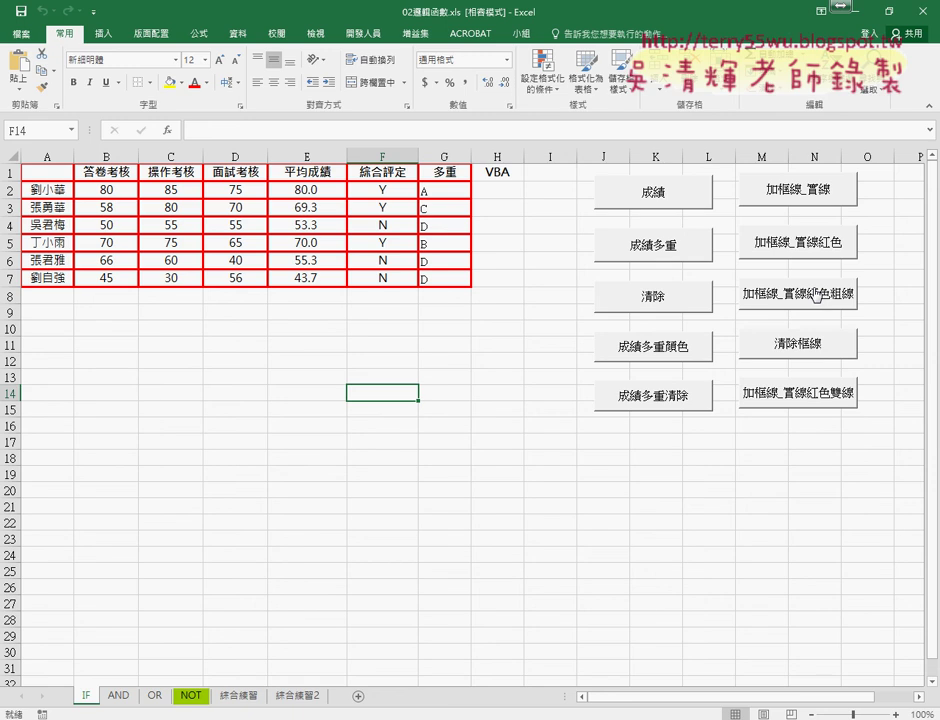
left_click(805, 350)
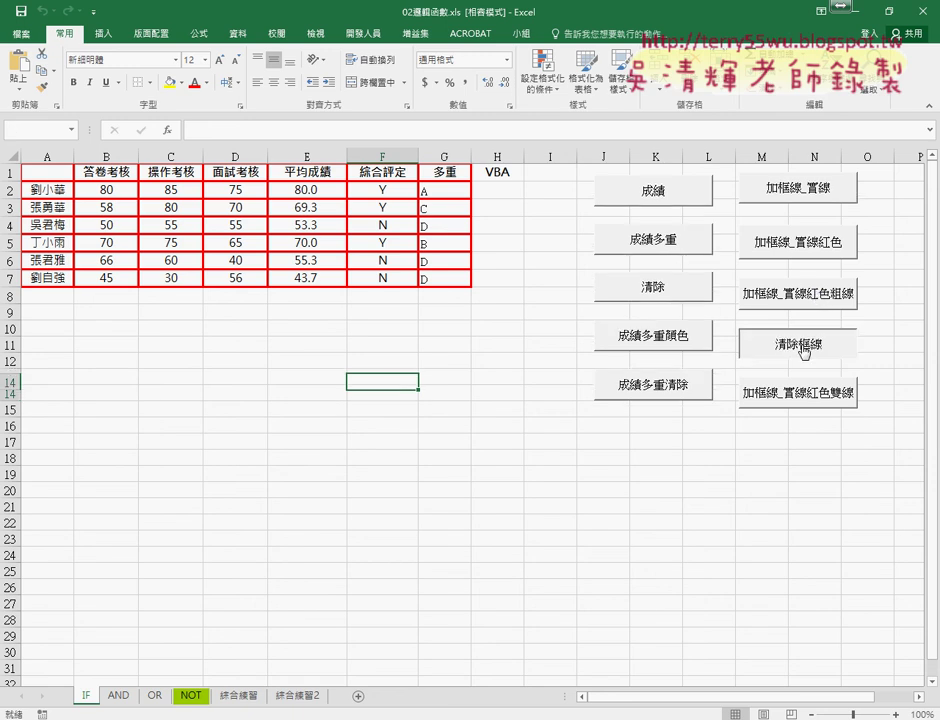
Check which macro the black-border button is assigned to, cancelling without changes.
right_click(788, 187)
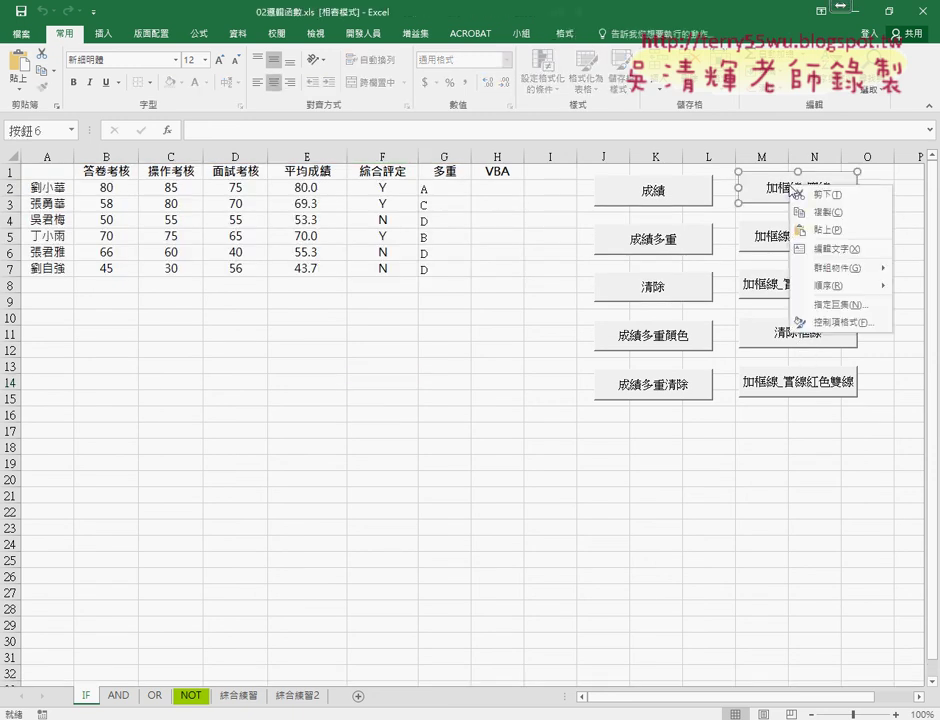
left_click(824, 306)
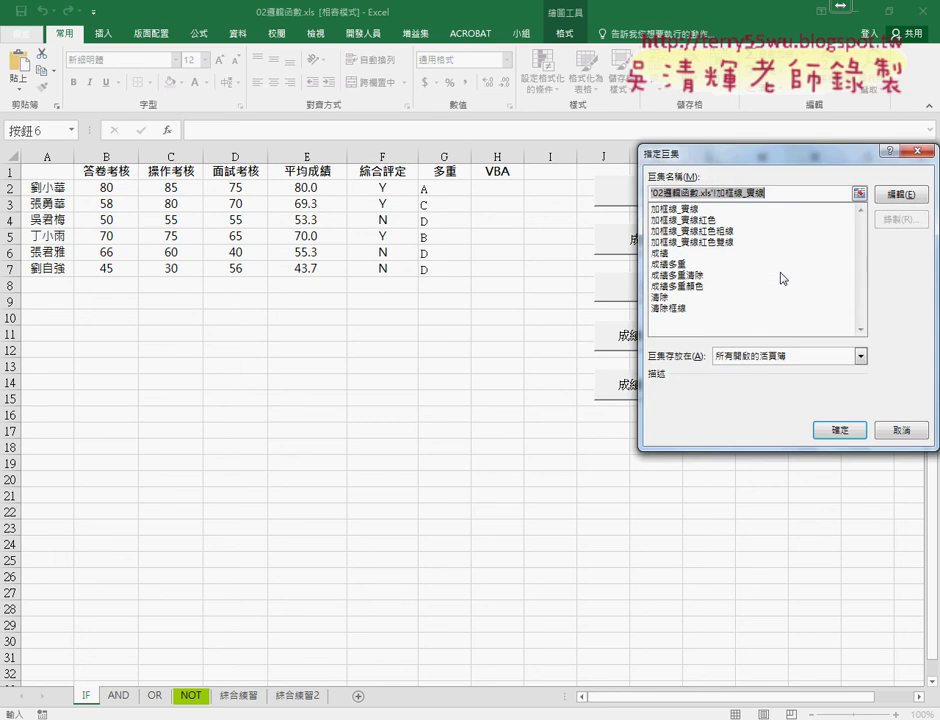
left_click(918, 152)
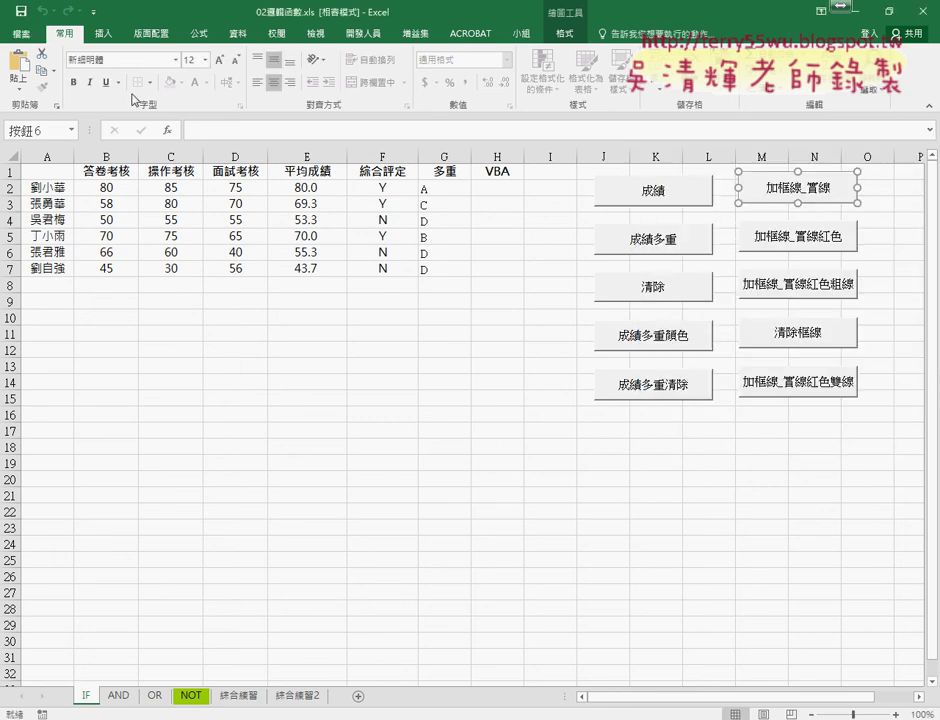
left_click(370, 38)
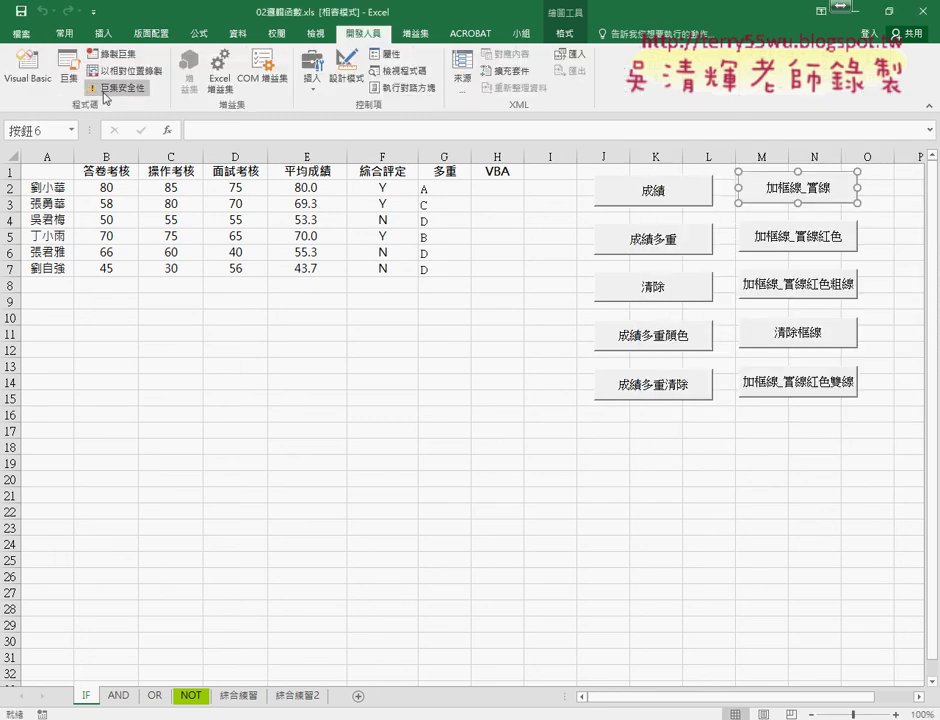
Open the Visual Basic editor and restore it to a smaller window that uncovers the sheet.
left_click(29, 77)
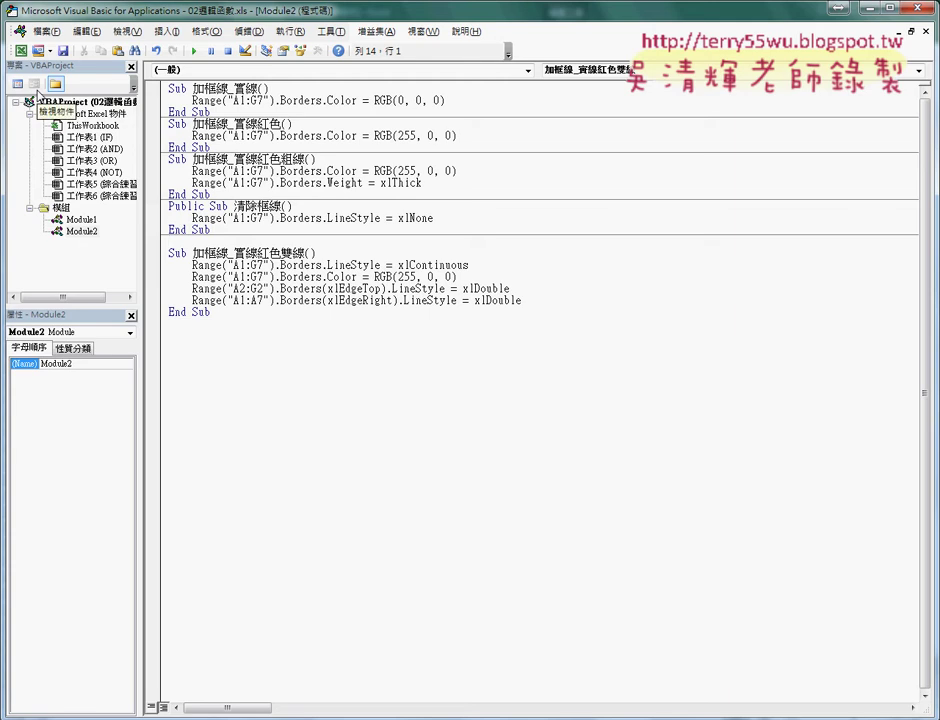
double_click(117, 18)
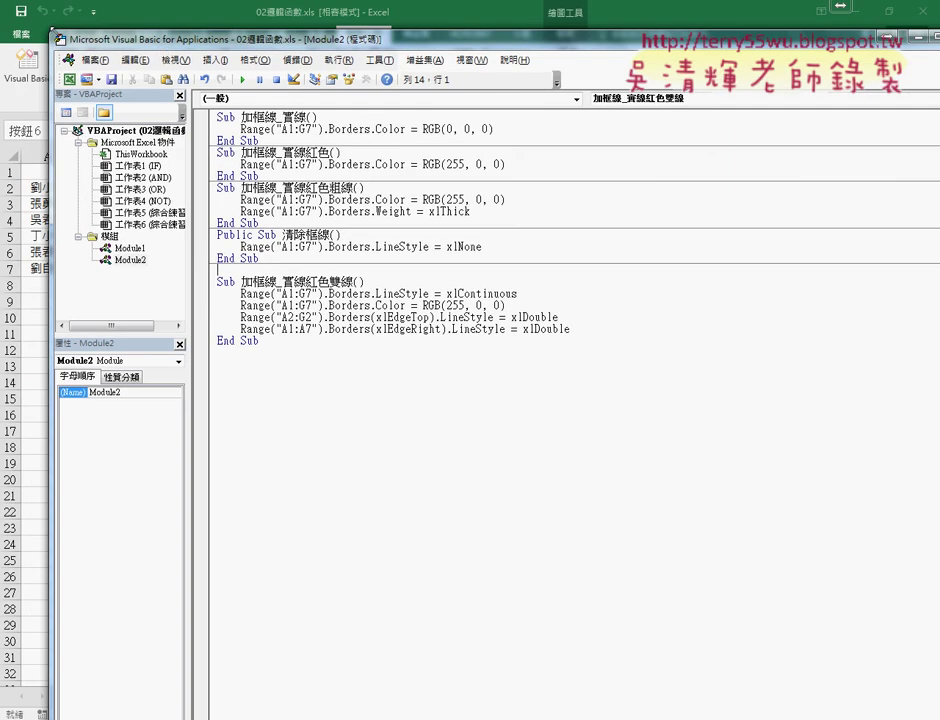
mouse_move(88, 38)
left_mouse_down()
mouse_move(258, 155)
mouse_move(190, 190)
mouse_move(189, 287)
left_mouse_up()
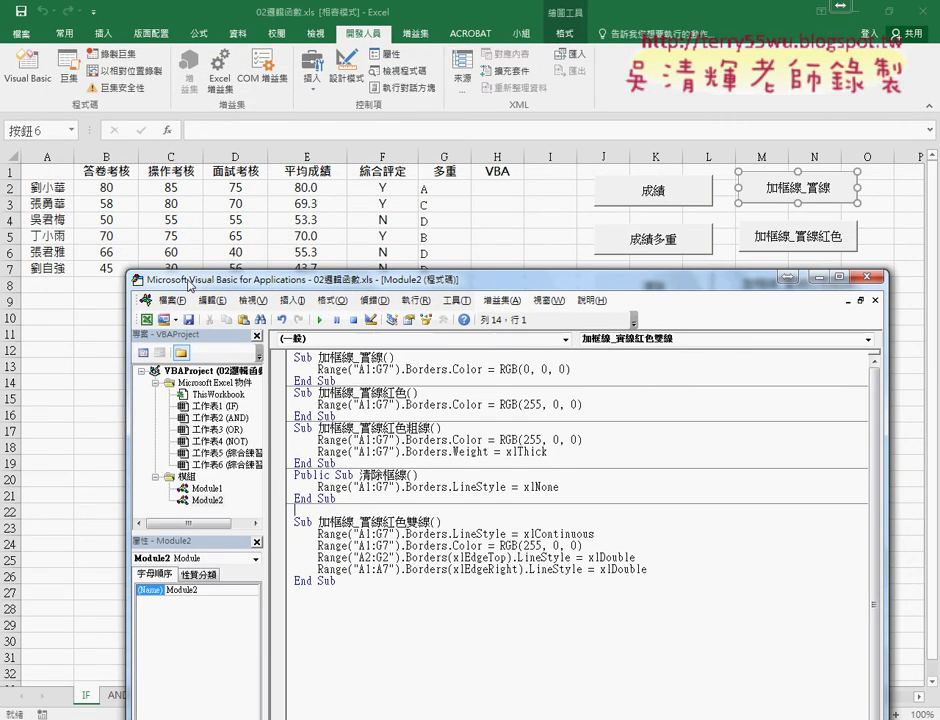
Select Module2 in the Project Explorer and move the editor window up slightly.
left_click(205, 502)
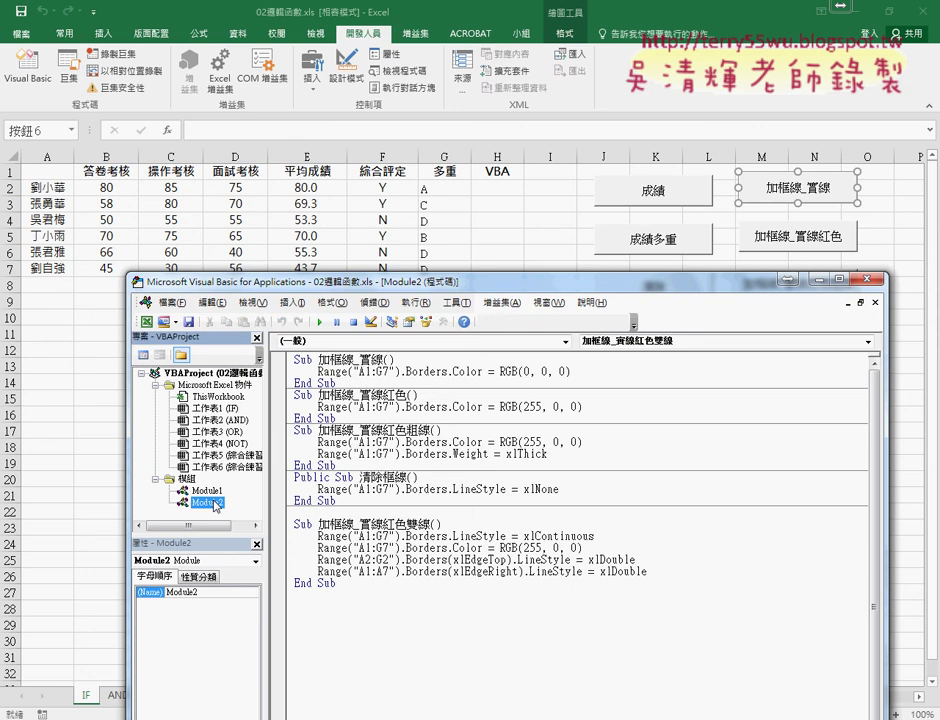
key("Up")
key("Up")
right_click(186, 479)
mouse_move(260, 542)
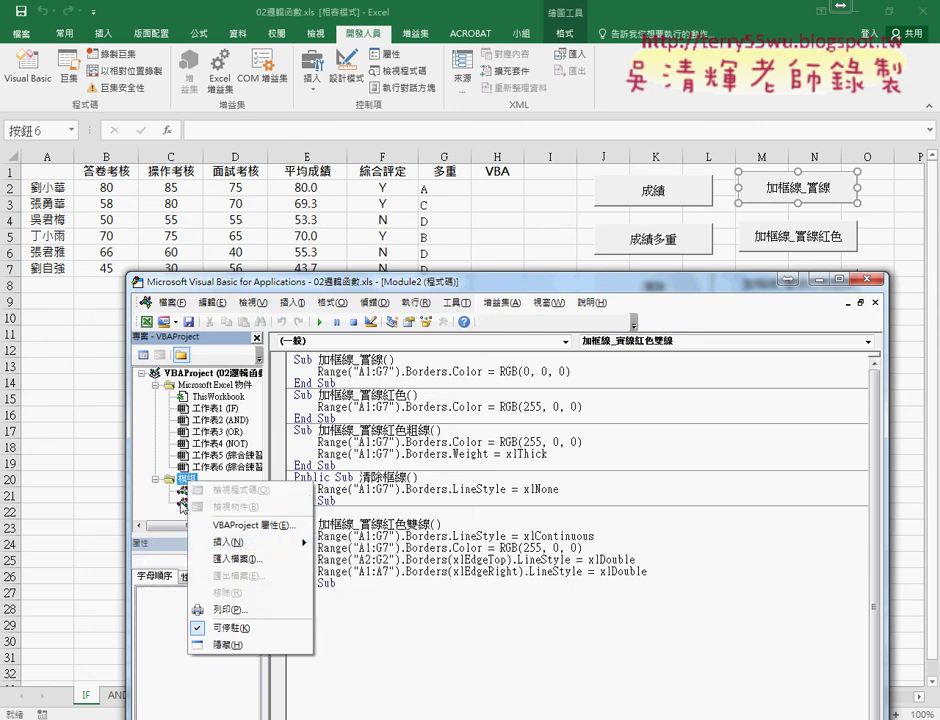
left_click(196, 504)
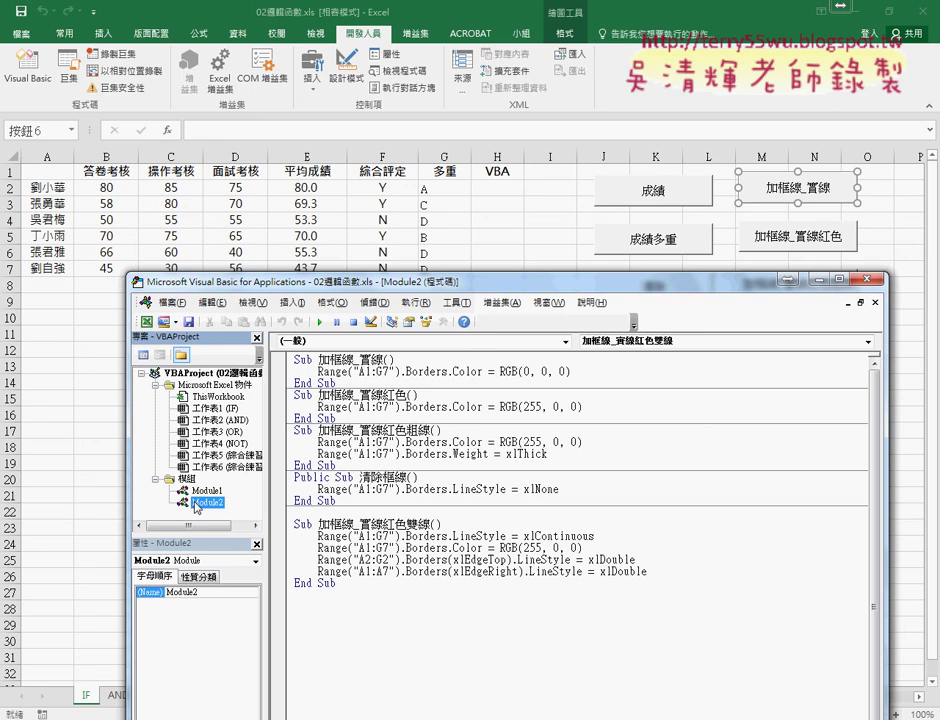
left_click_drag(289, 287, 289, 226)
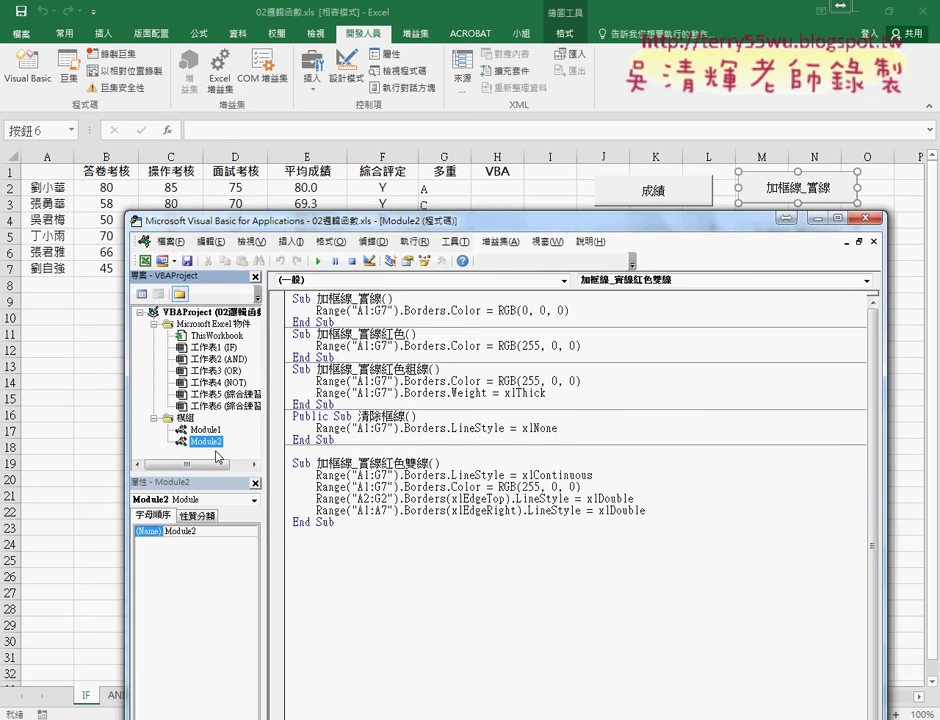
Rename Module2 to Module_框線, entering 框線 through the Chinese IME.
left_click(196, 532)
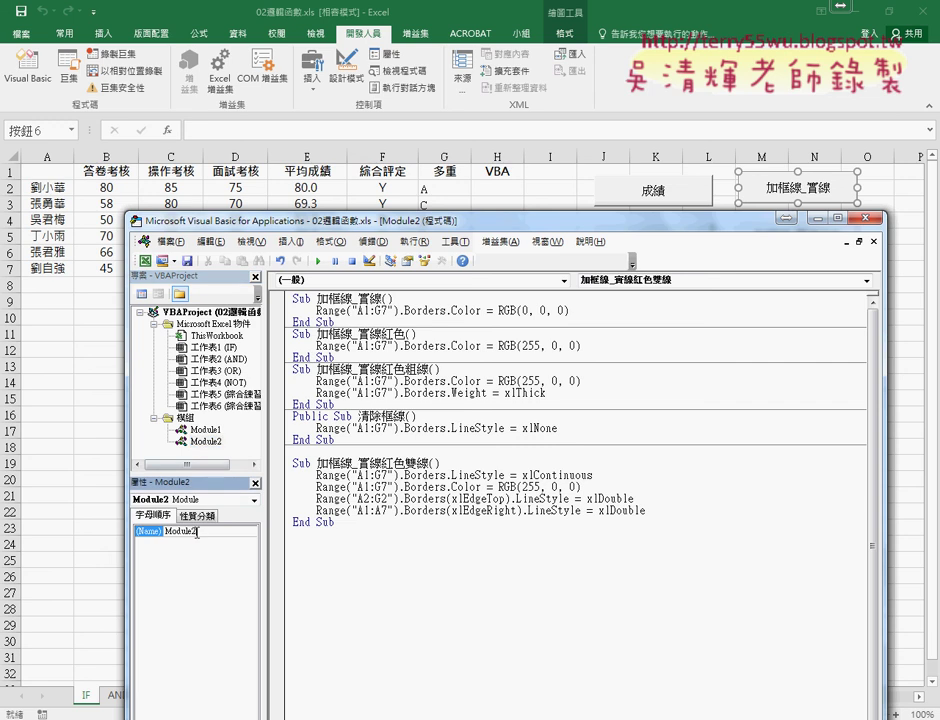
left_click_drag(196, 532, 246, 546)
type("_")
key("ctrl+space")
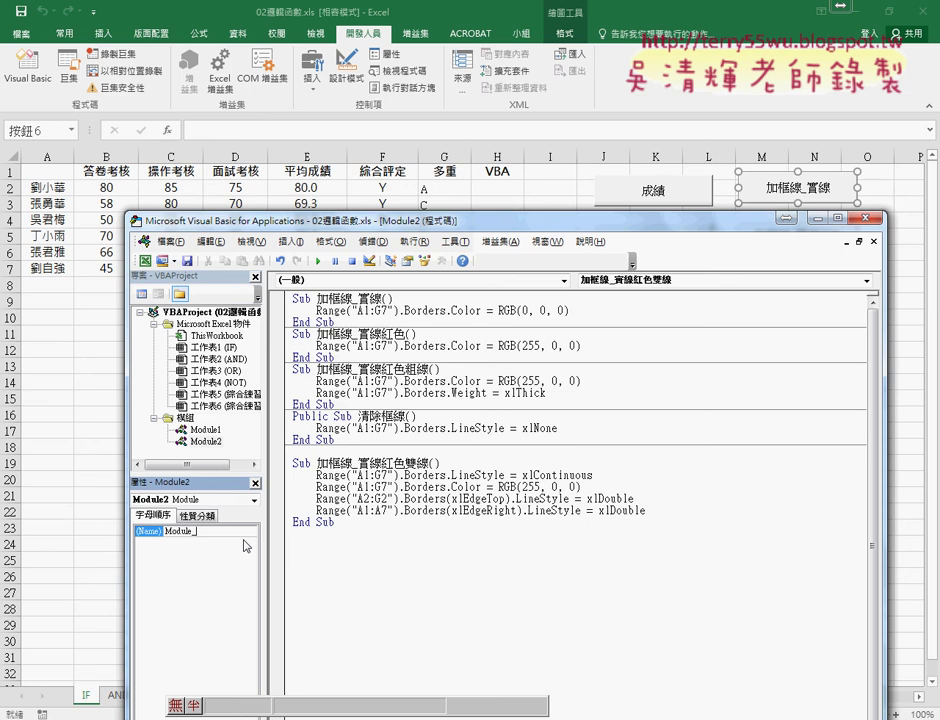
key("ctrl+space")
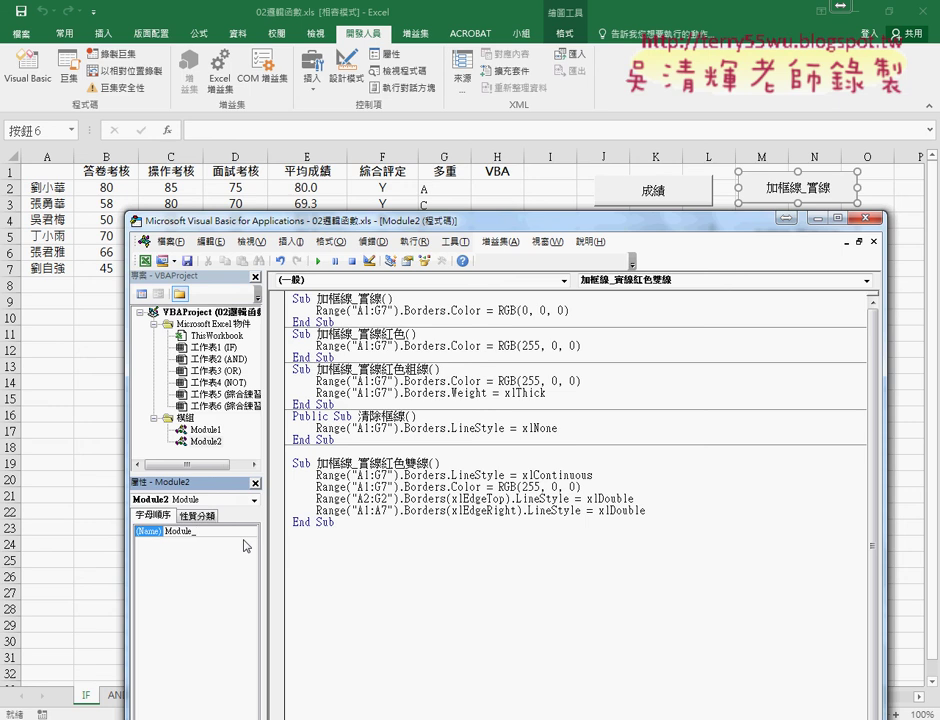
type("d")
type("j;4")
type("v")
key("BackSpace")
type("v")
type("u04")
key("Down")
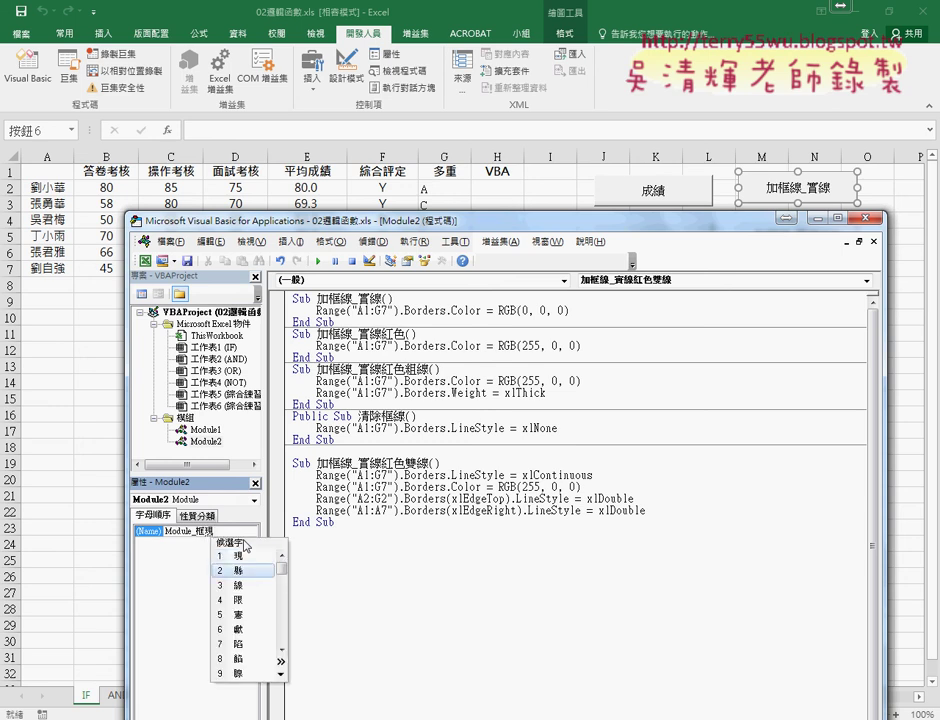
key("Down")
key("Return")
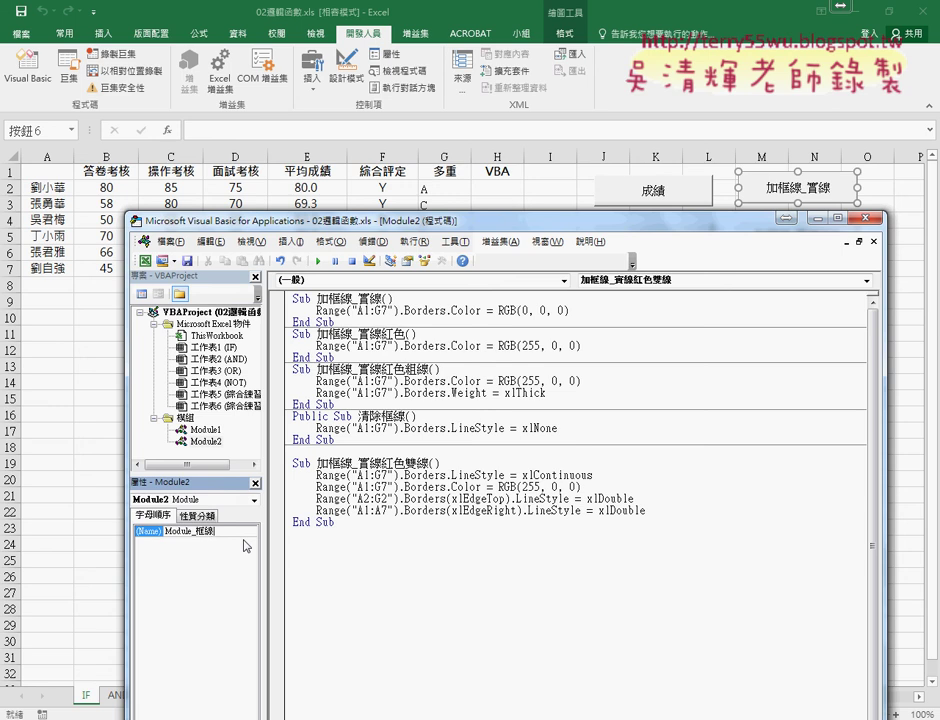
key("Return")
left_click(219, 432)
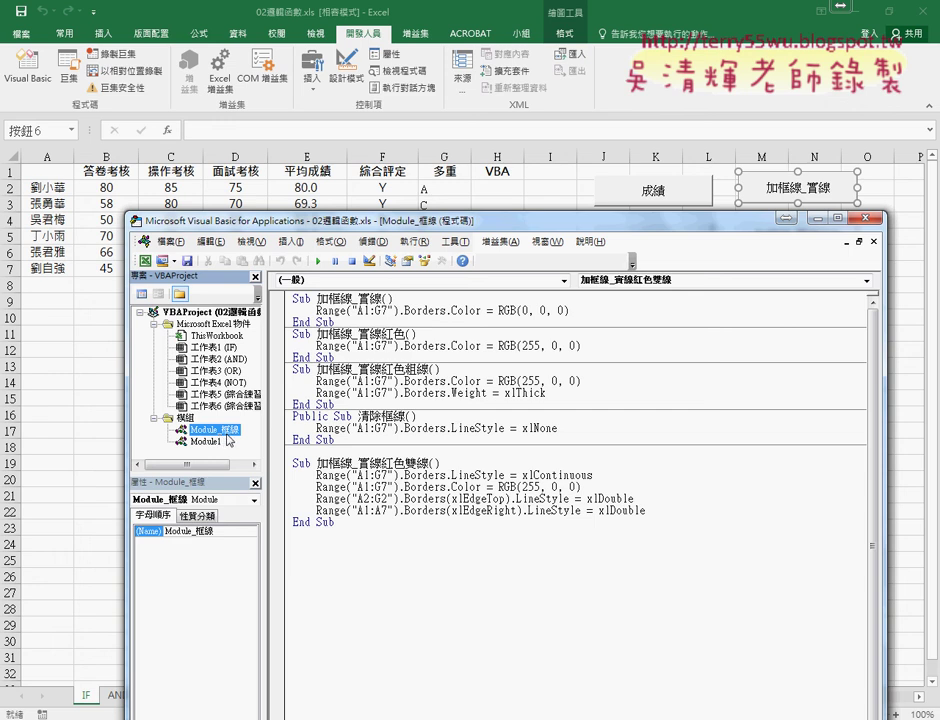
right_click(176, 415)
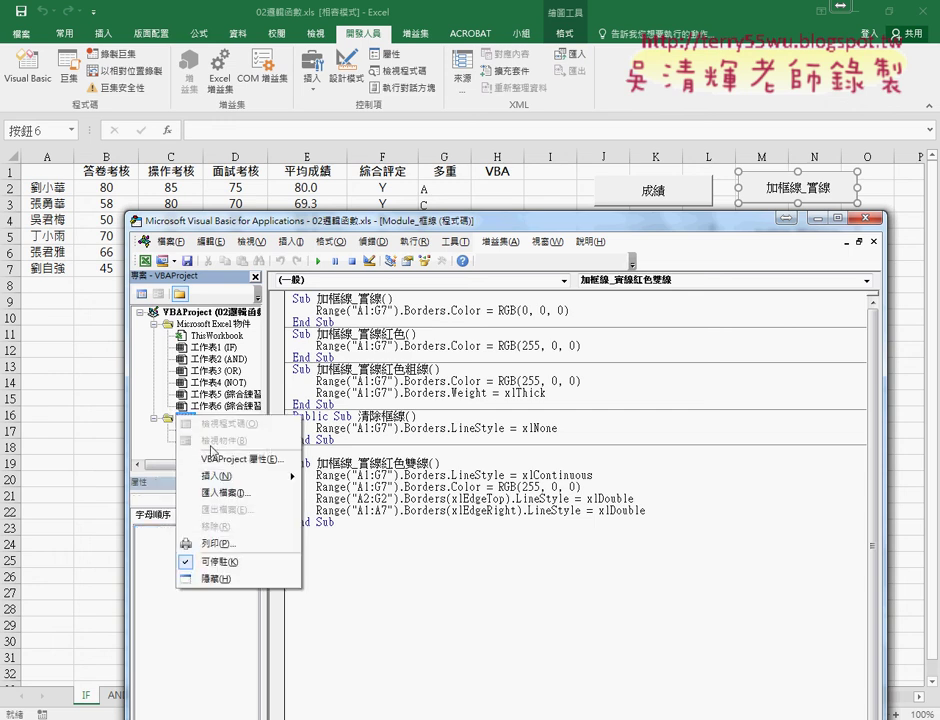
mouse_move(255, 476)
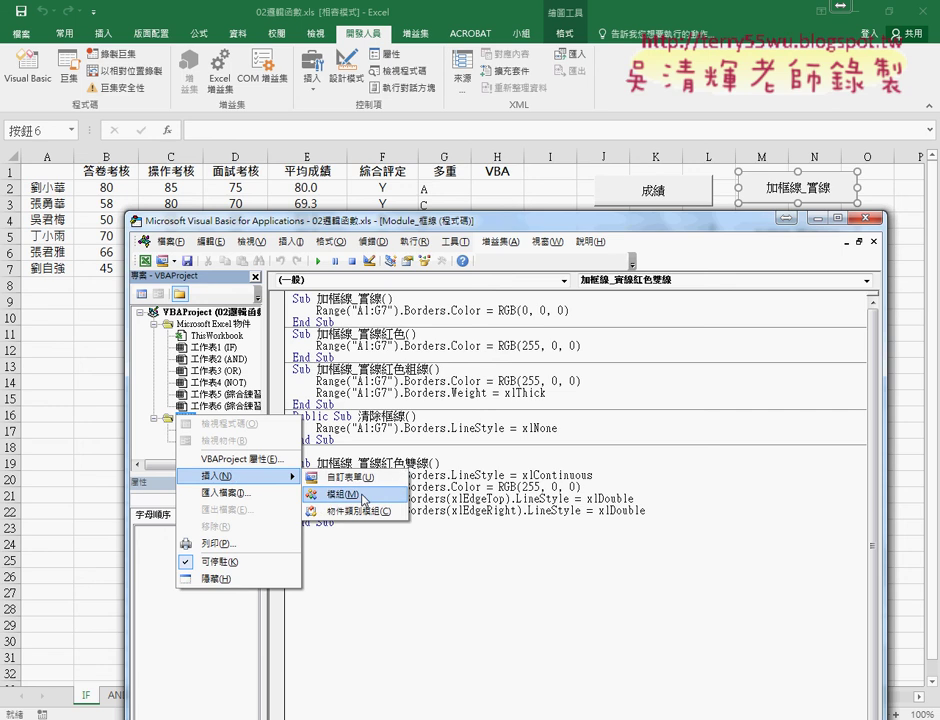
left_click(220, 432)
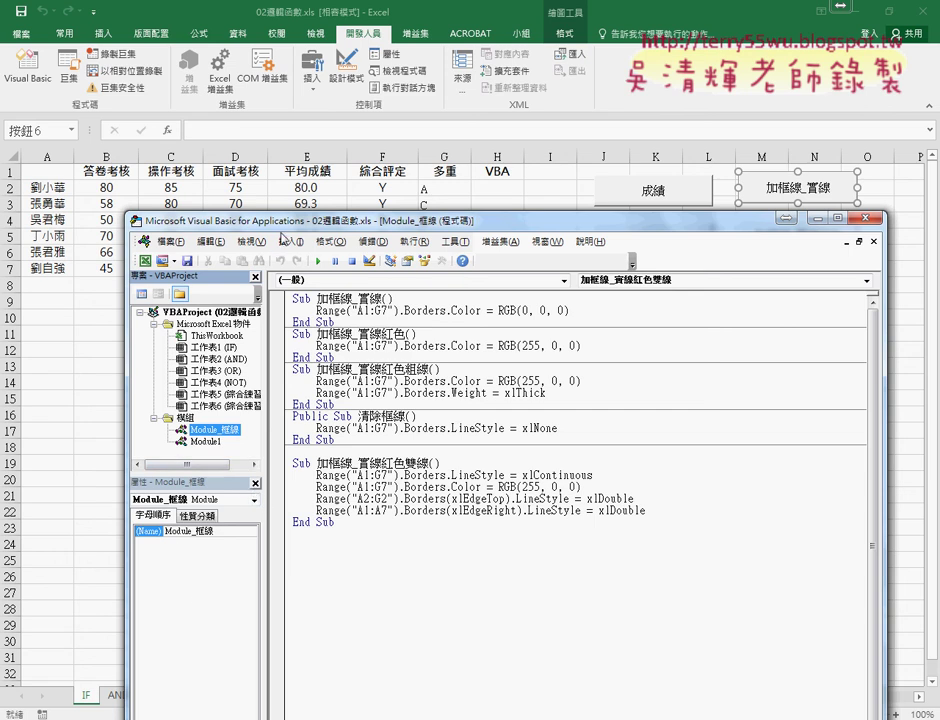
left_click_drag(212, 219, 205, 100)
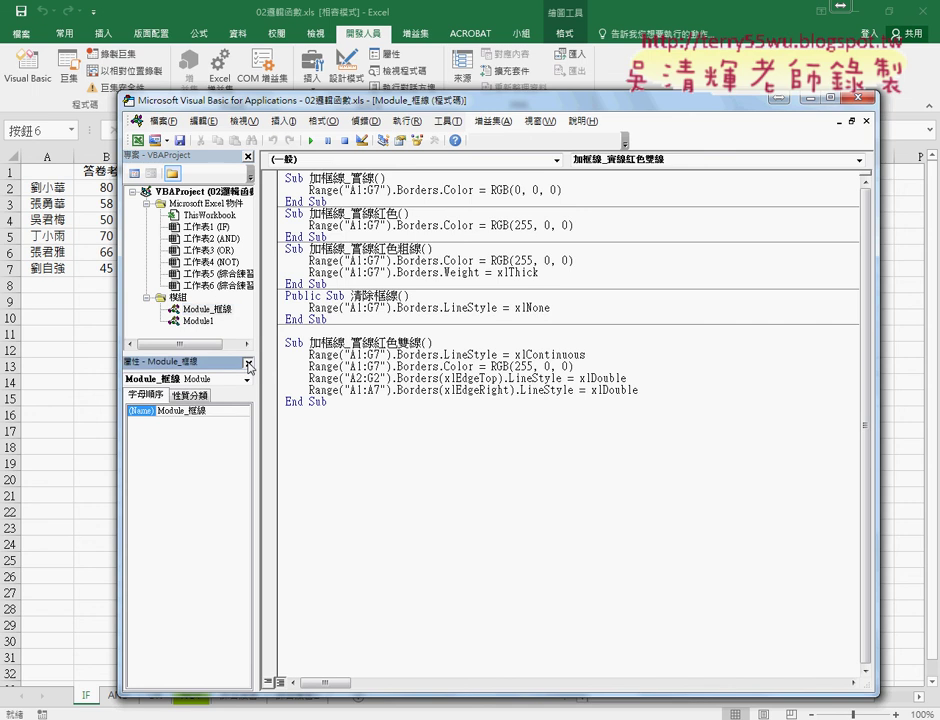
left_click(248, 363)
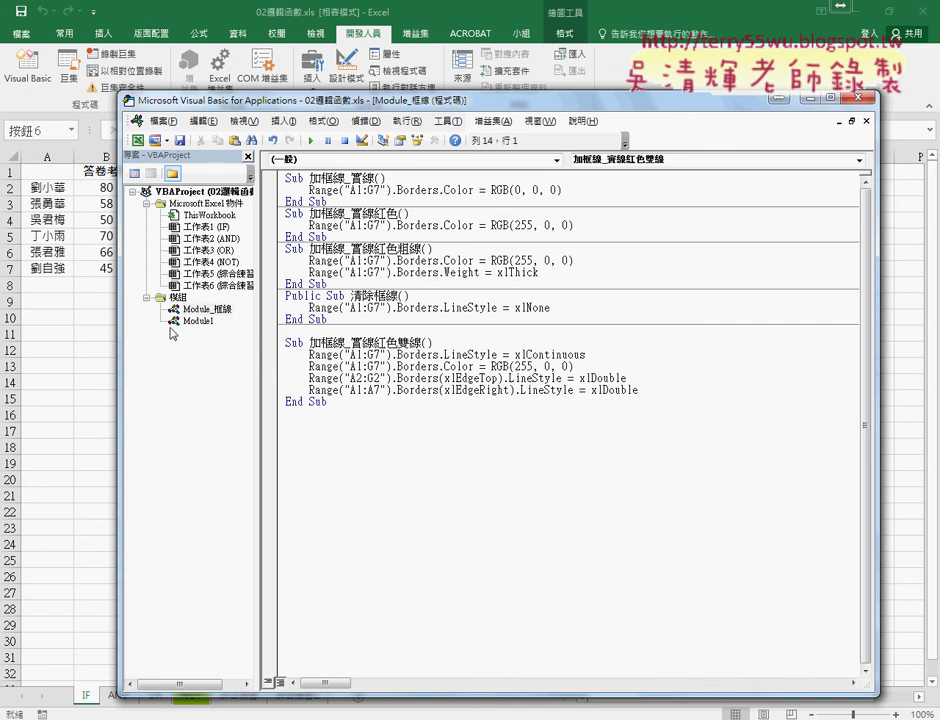
left_click(208, 310)
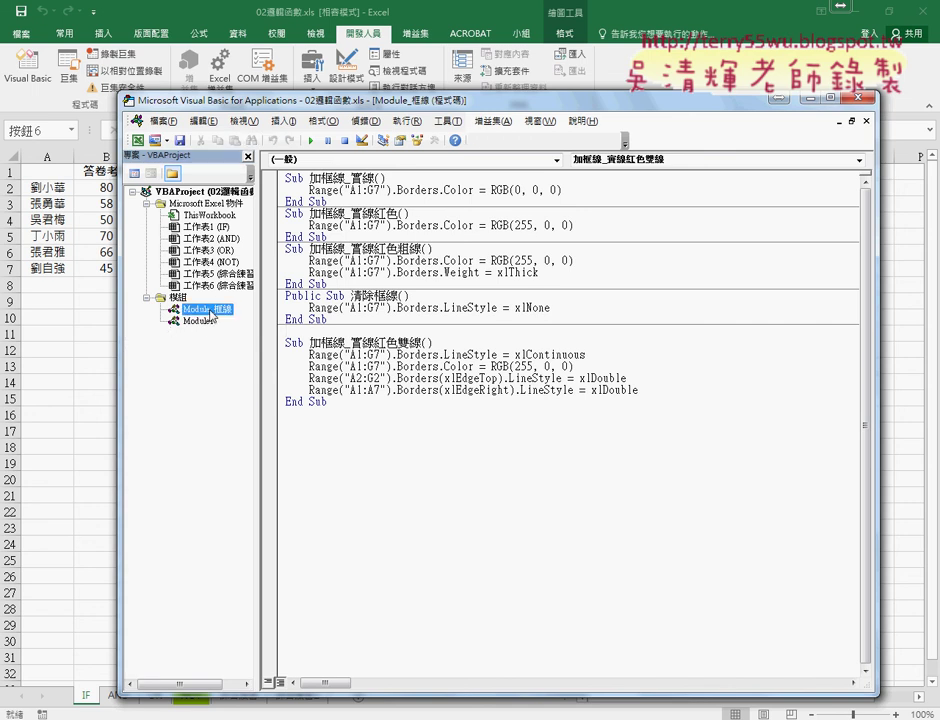
right_click(211, 313)
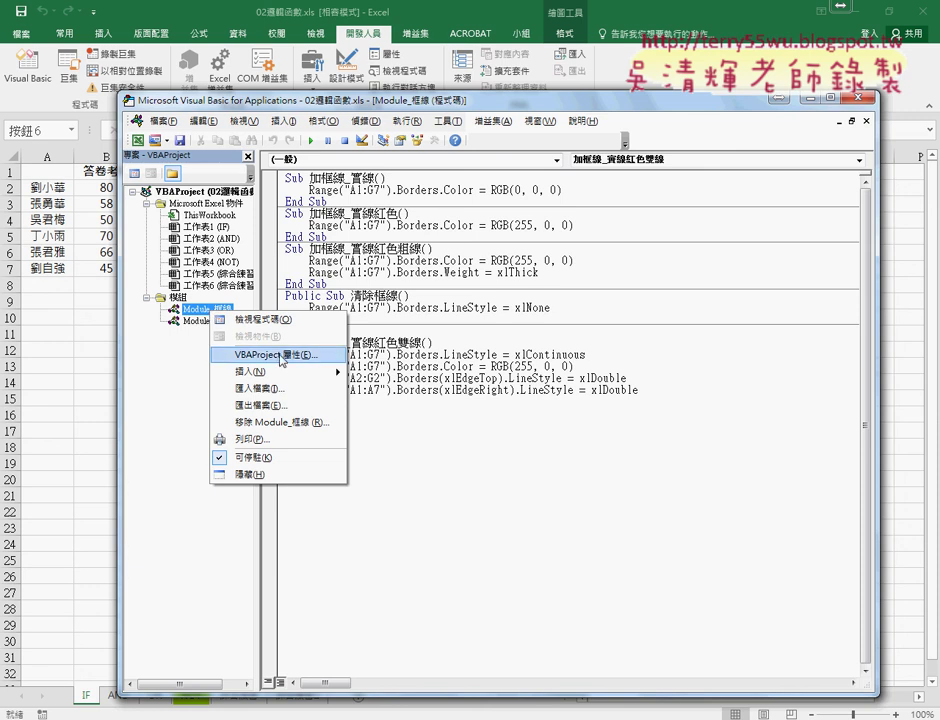
key("Escape")
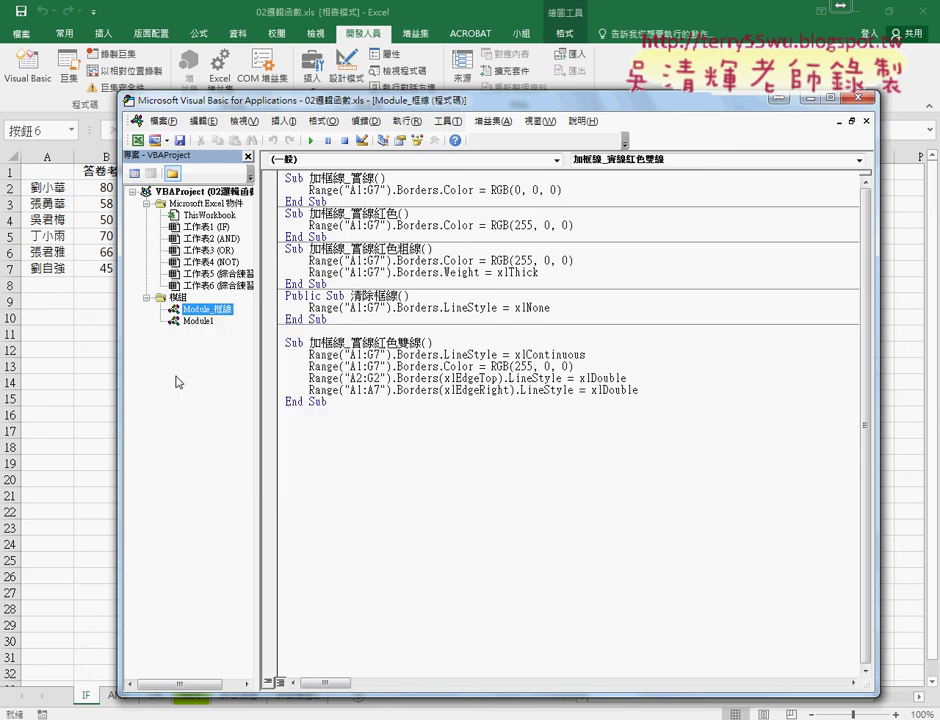
left_click(247, 121)
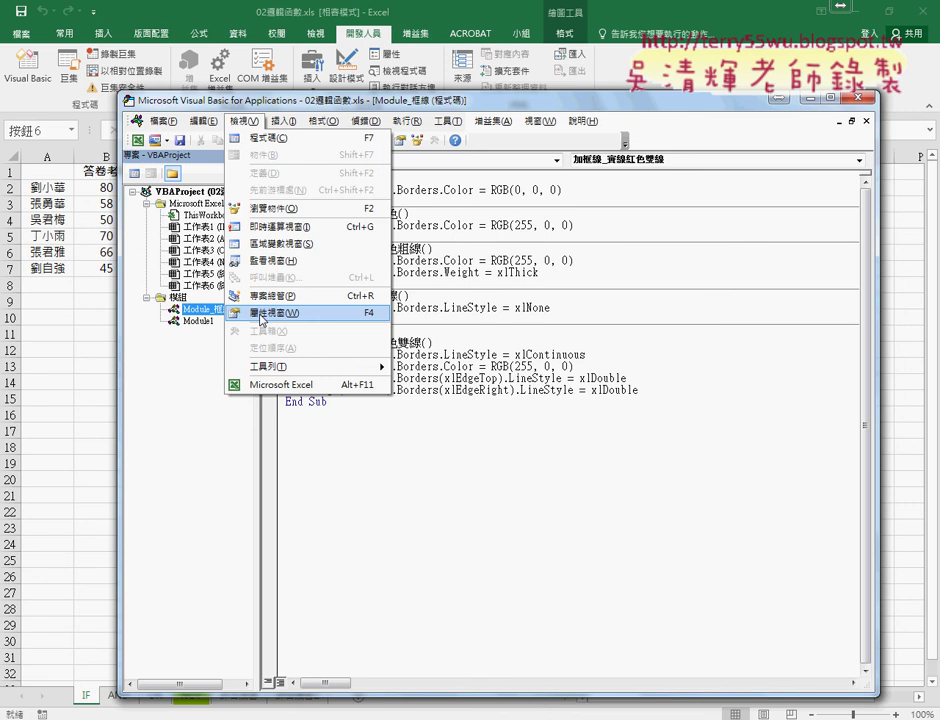
left_click(262, 318)
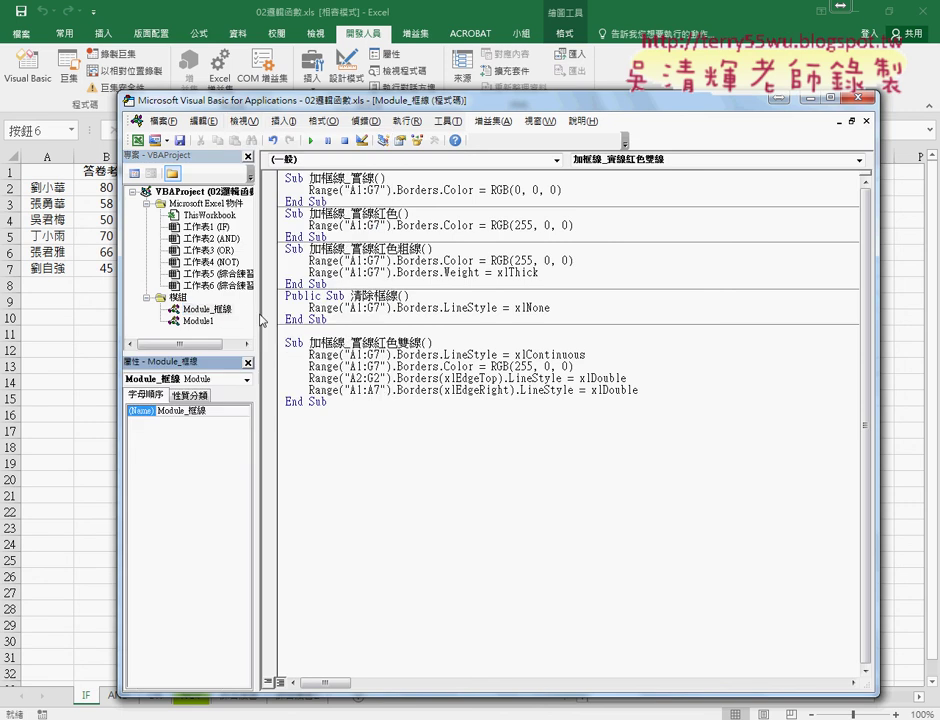
mouse_move(207, 355)
left_mouse_down()
mouse_move(207, 471)
mouse_move(207, 348)
left_mouse_up()
left_click(247, 357)
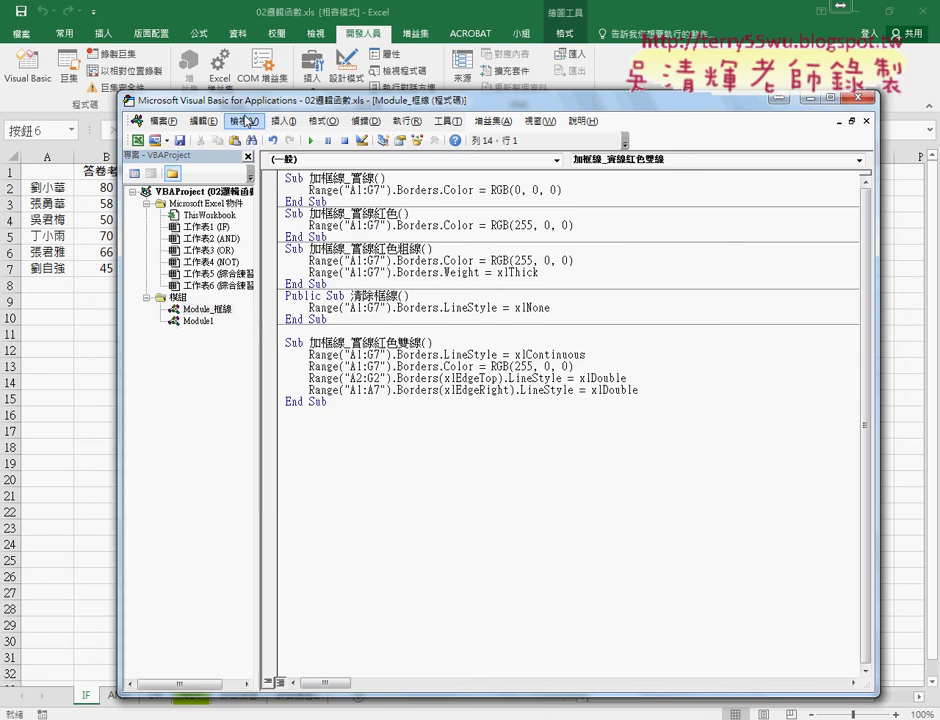
left_click(246, 121)
left_click(270, 365)
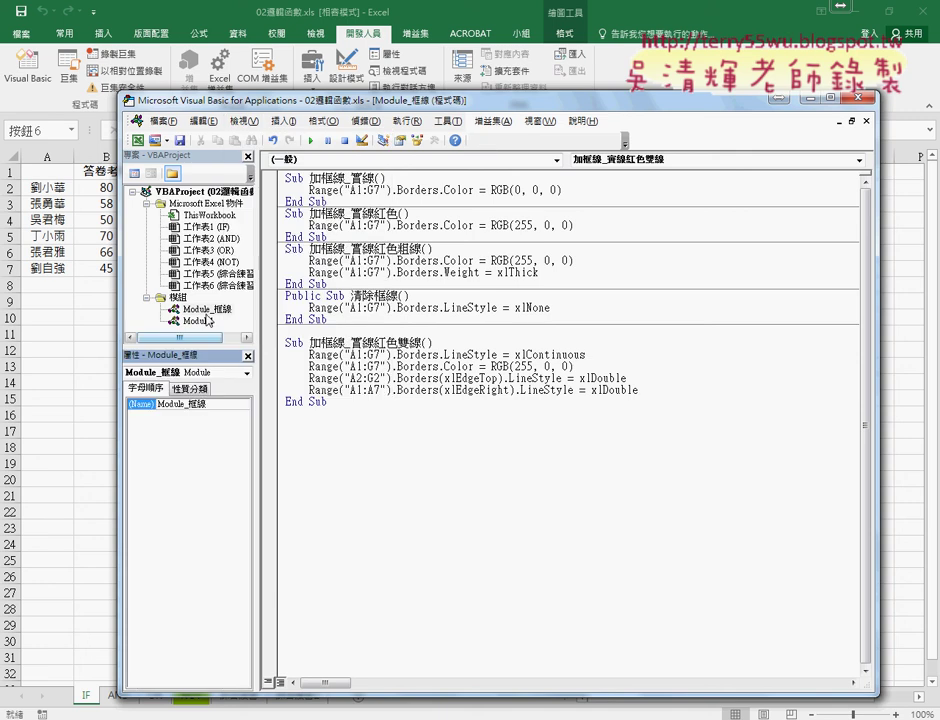
left_click(185, 404)
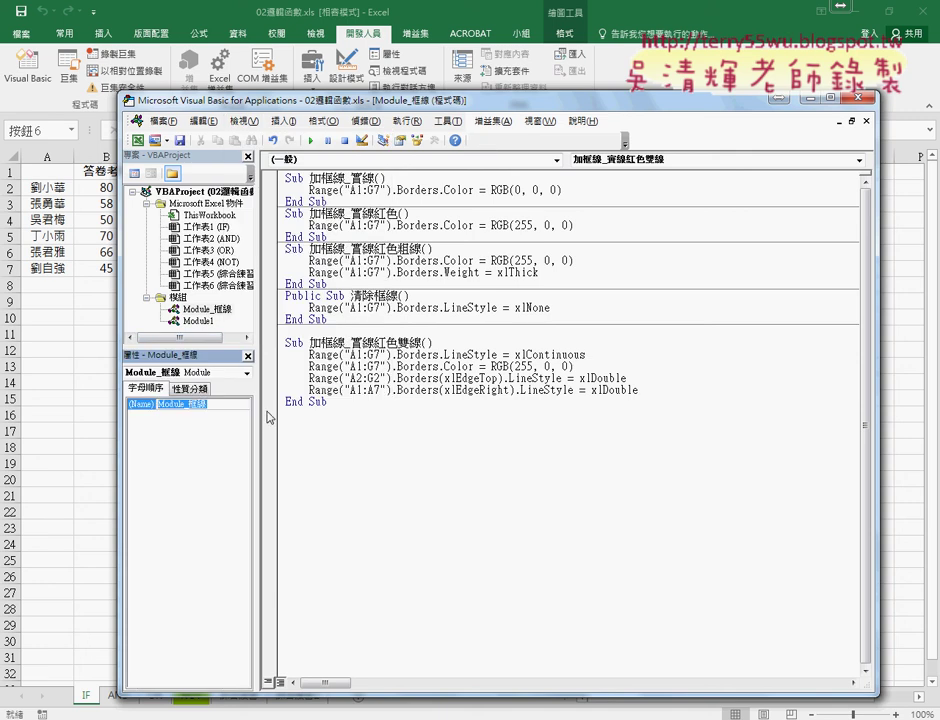
left_click_drag(353, 104, 353, 319)
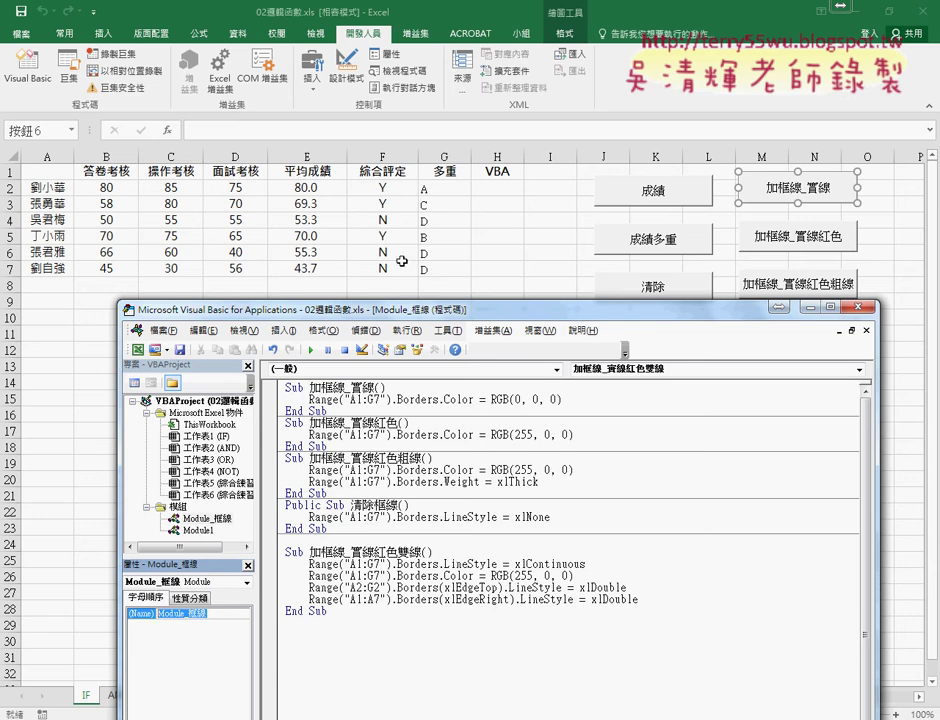
Open and cancel Add Procedure, then select the Borders.Color = RGB(0, 0, 0) line in 加框線_實線.
left_click_drag(361, 309, 286, 289)
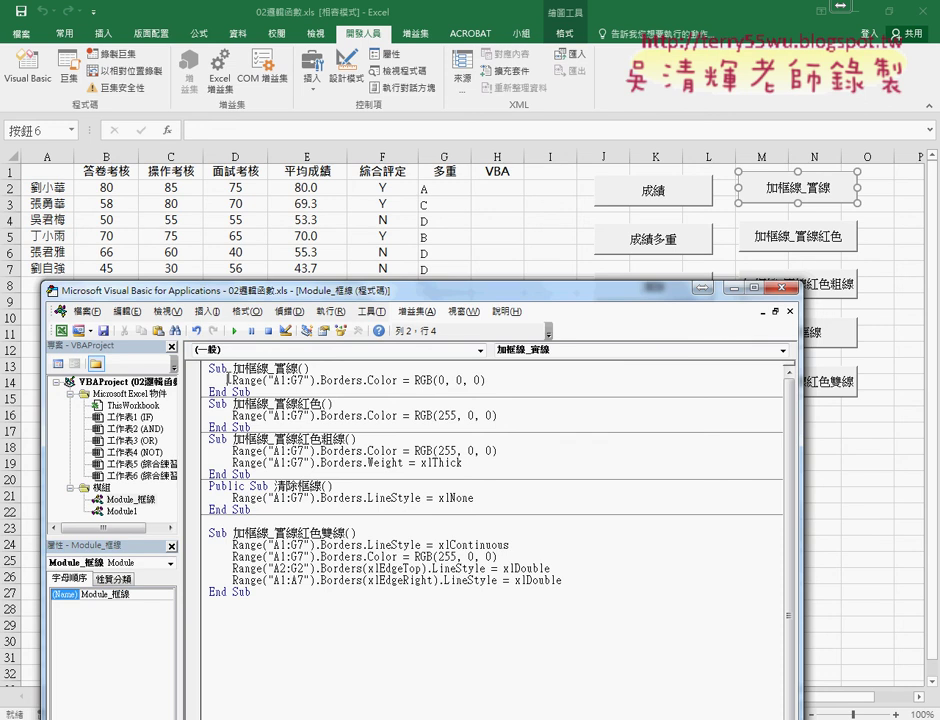
left_click(207, 311)
left_click(218, 327)
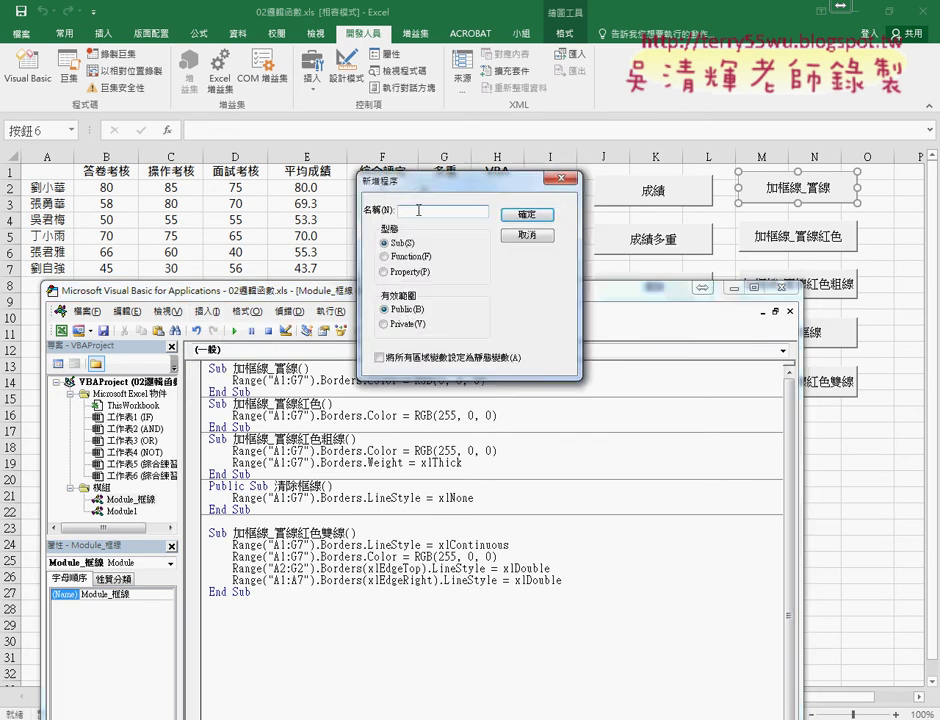
left_click_drag(433, 182, 270, 378)
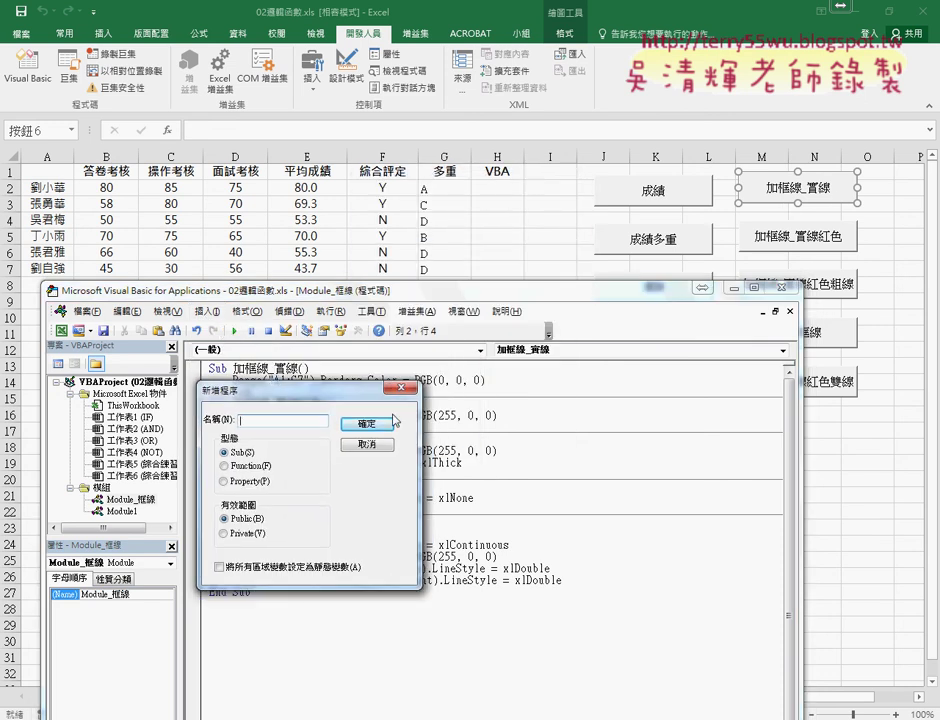
left_click(367, 444)
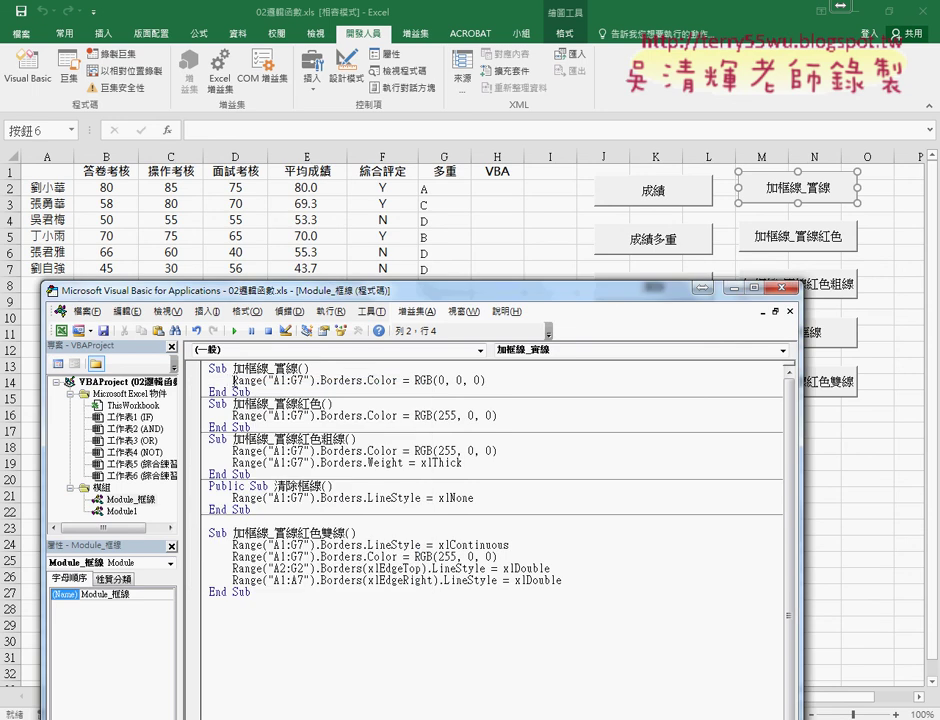
left_click_drag(232, 380, 515, 380)
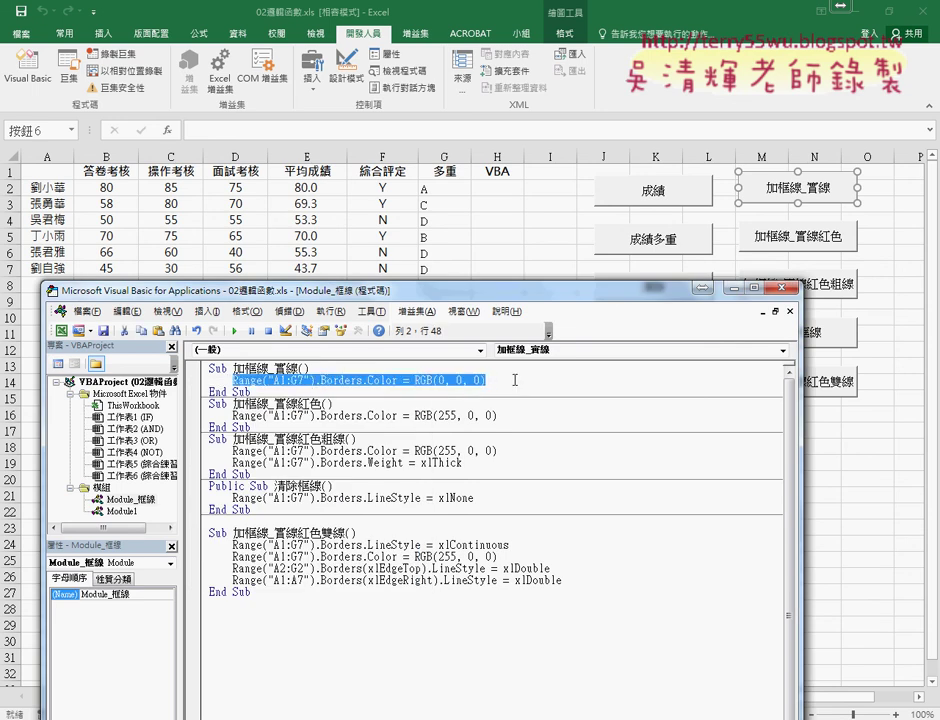
Replace the colour line with Range("A1:G7").Borders. using autocomplete.
key("Delete")
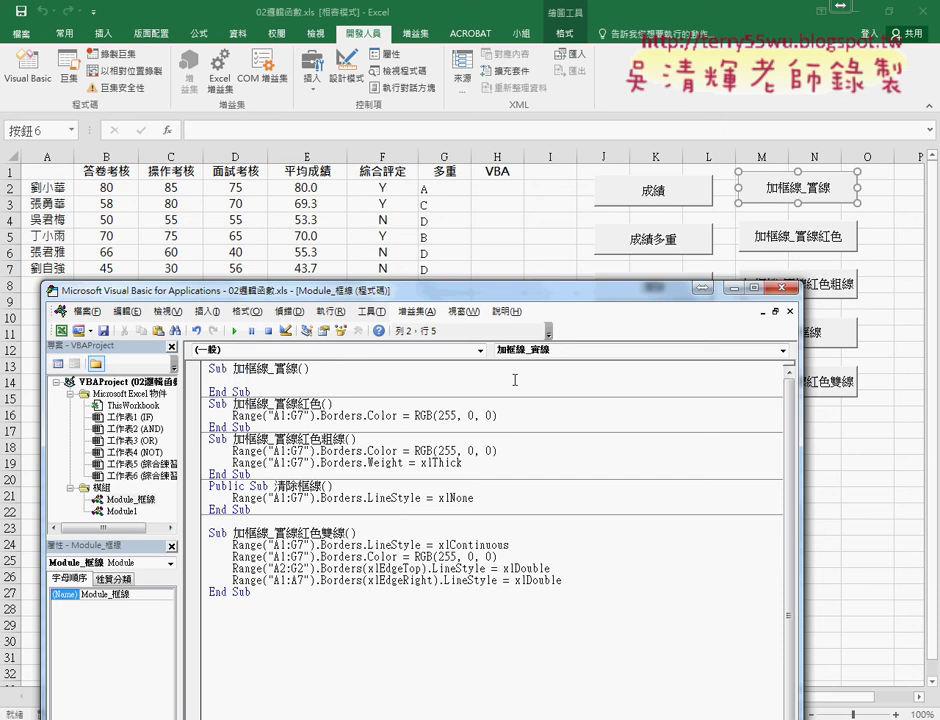
type("ra")
type("nge")
type("(\"")
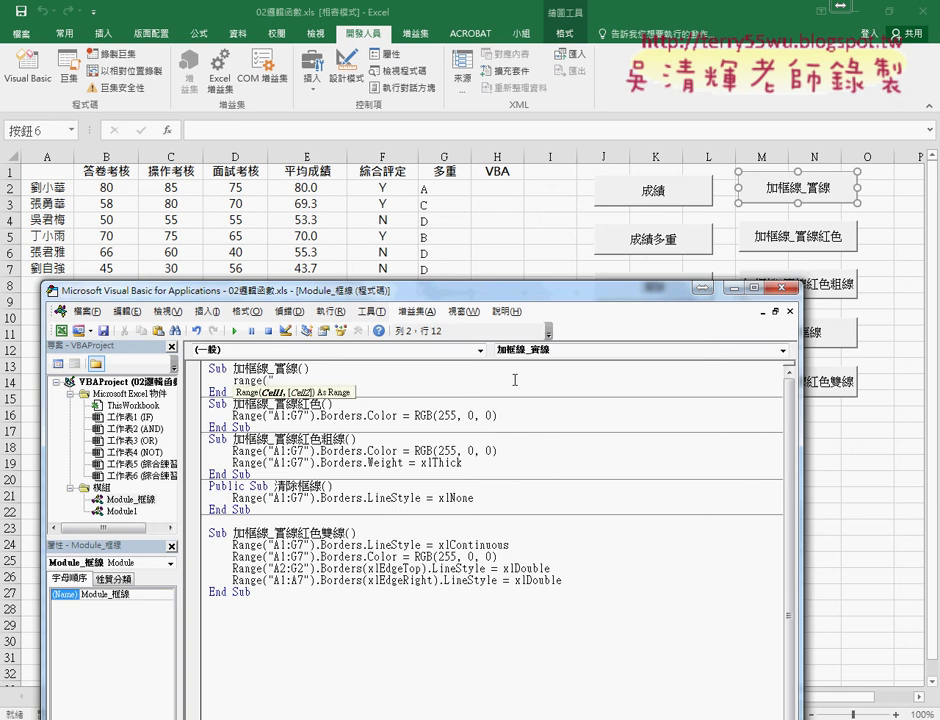
type("A")
type("1:")
left_click_drag(420, 290, 424, 312)
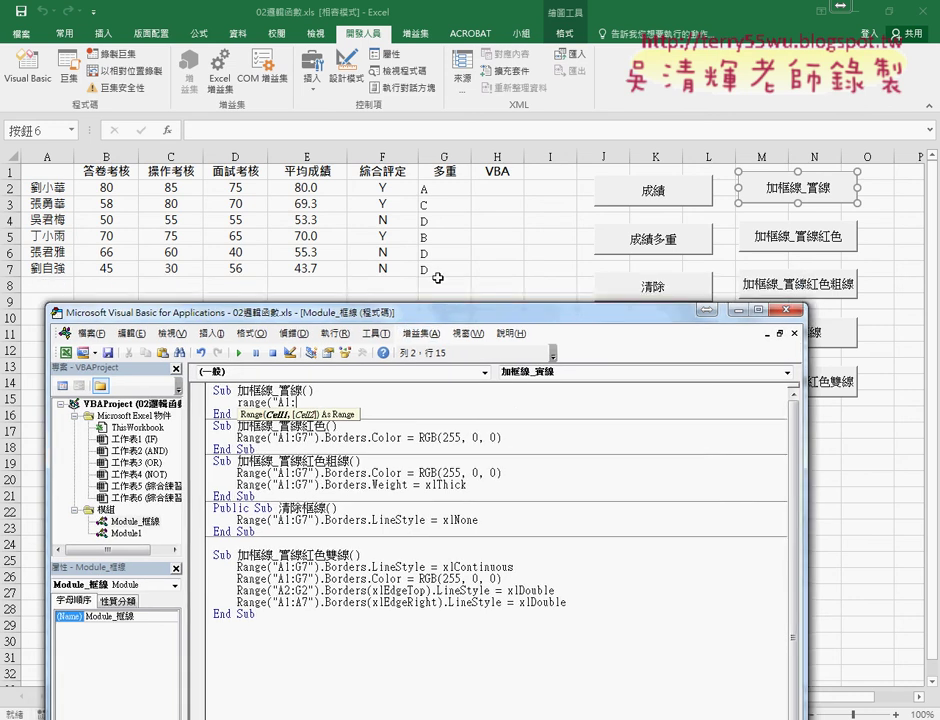
type("G7")
type("\"")
type(").")
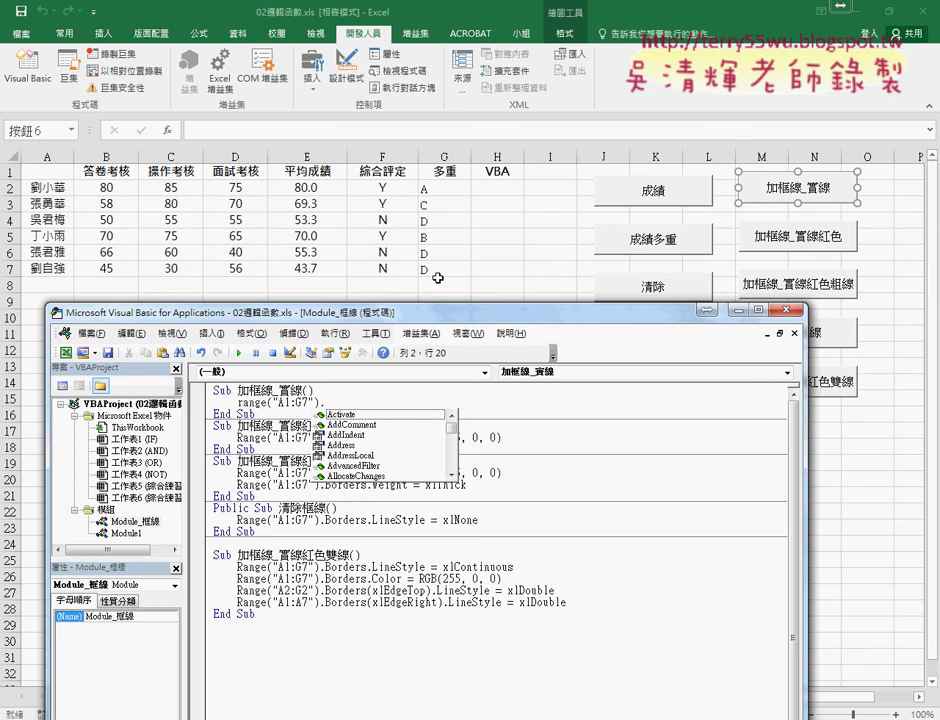
type("B")
key("Down")
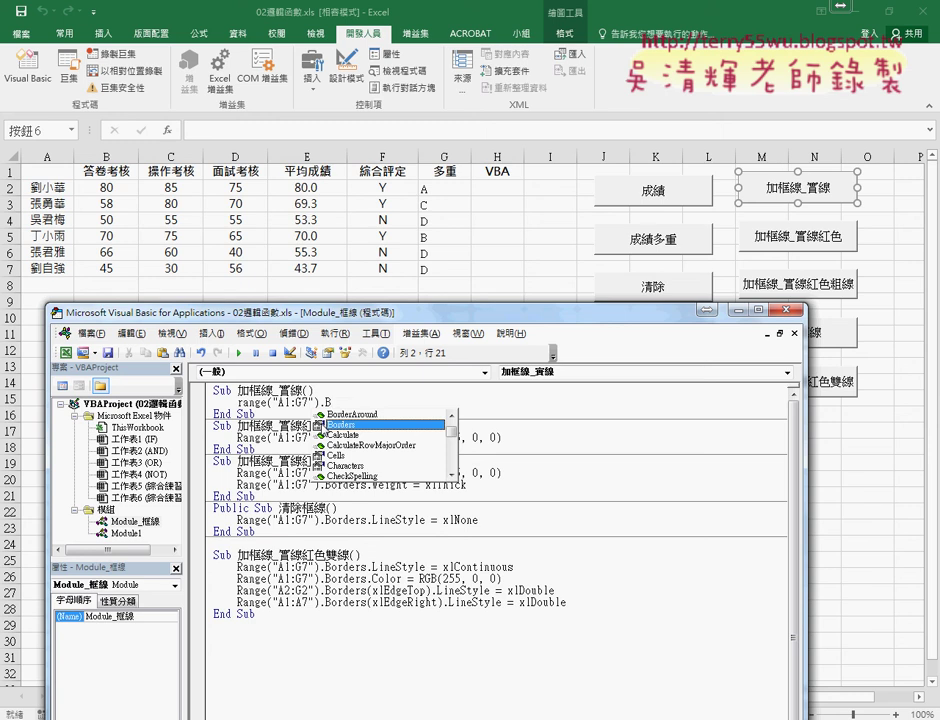
double_click(350, 425)
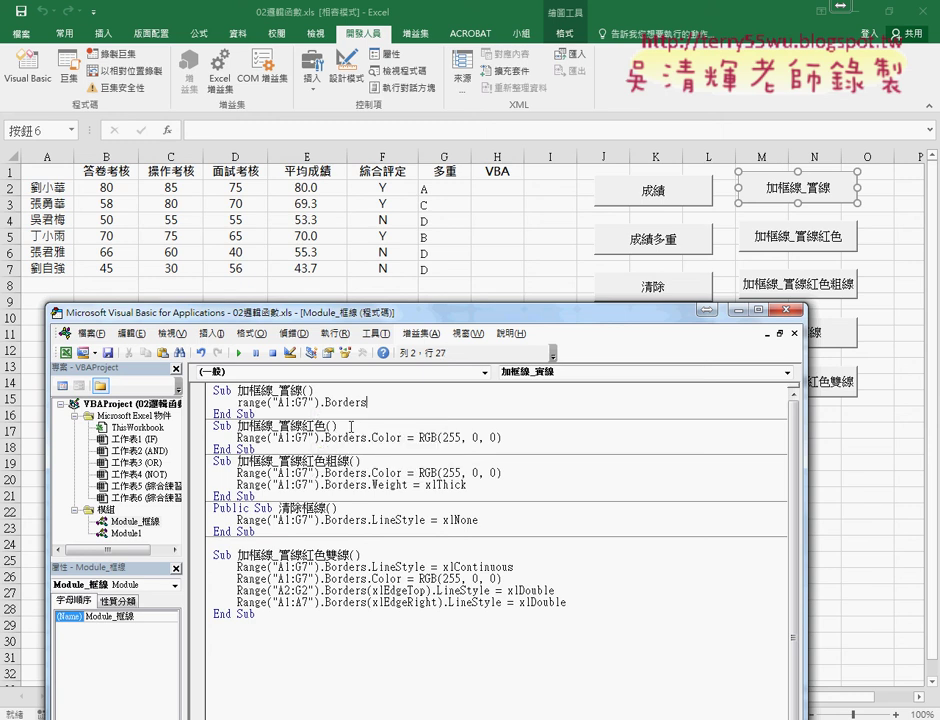
type(".")
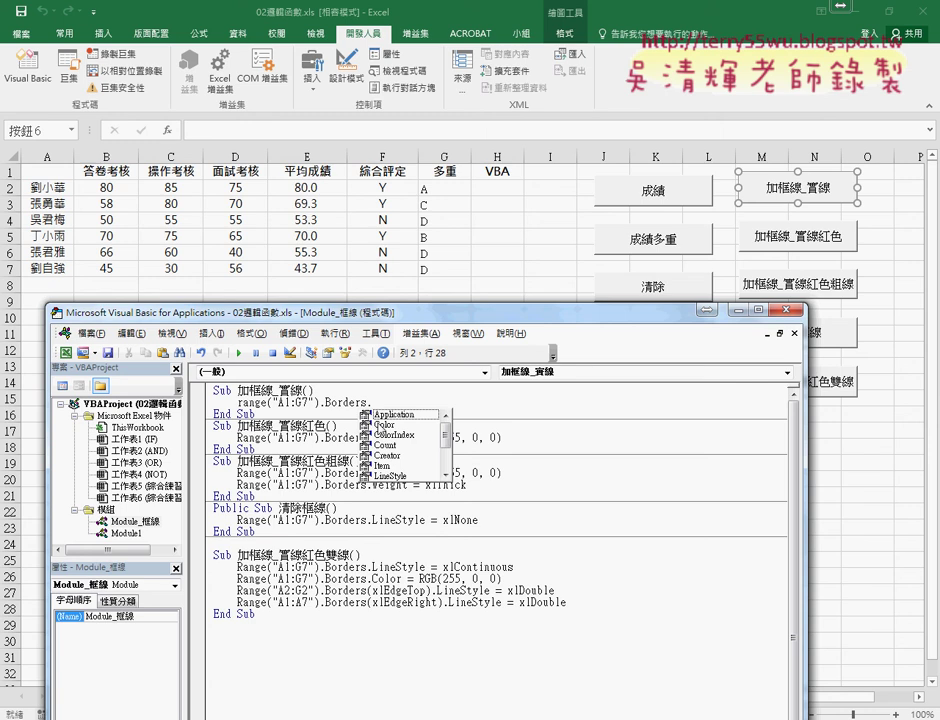
Complete the line as Borders.LineStyle= and open the LineStyle help page with F1.
left_click(381, 426)
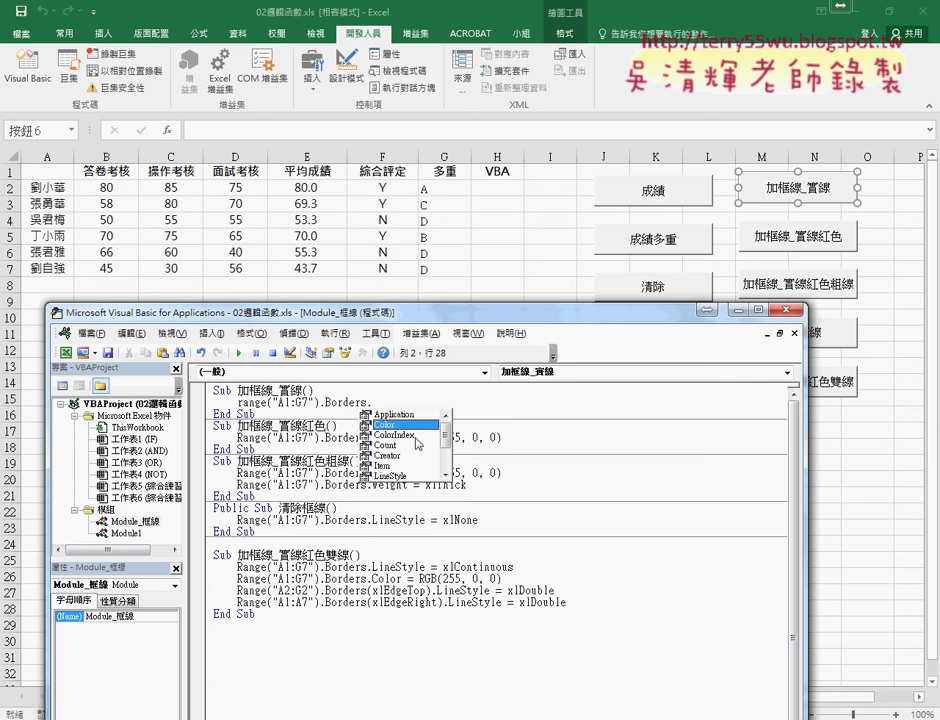
left_click_drag(447, 440, 446, 459)
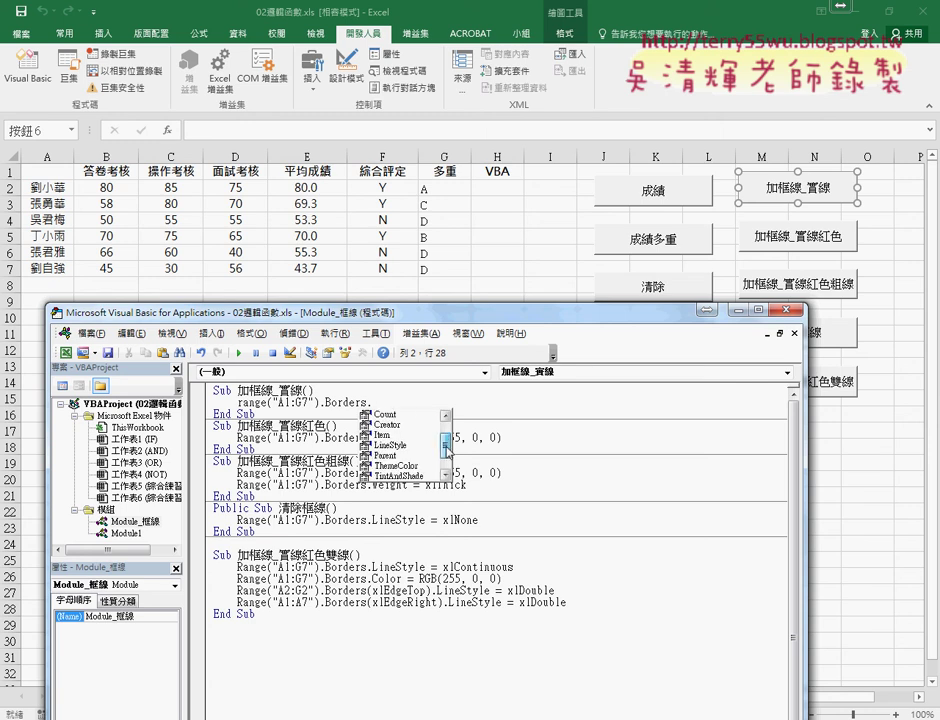
left_click(403, 448)
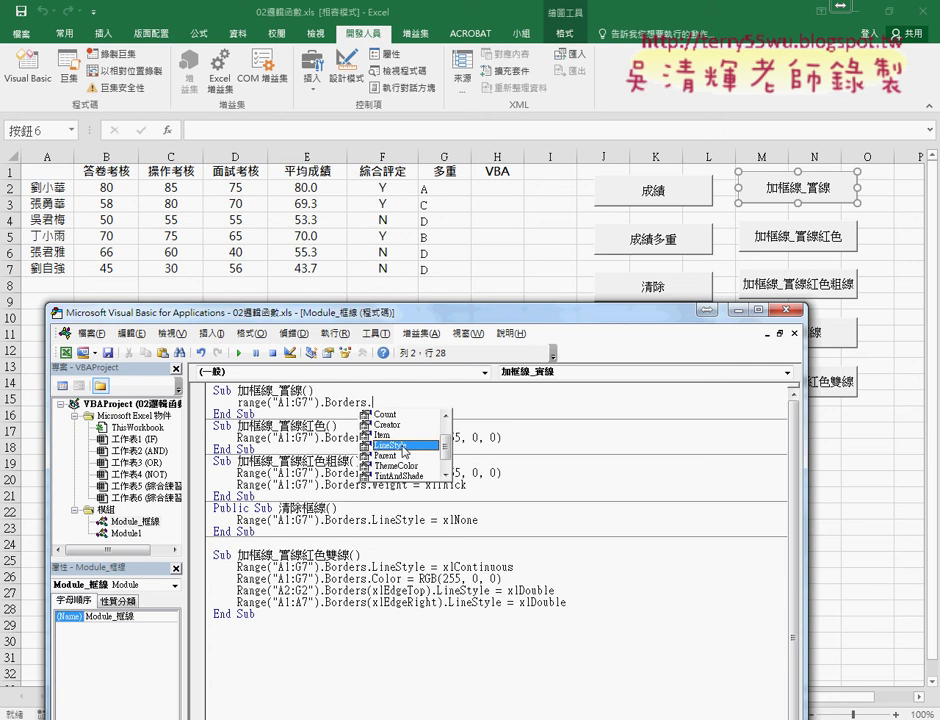
double_click(404, 445)
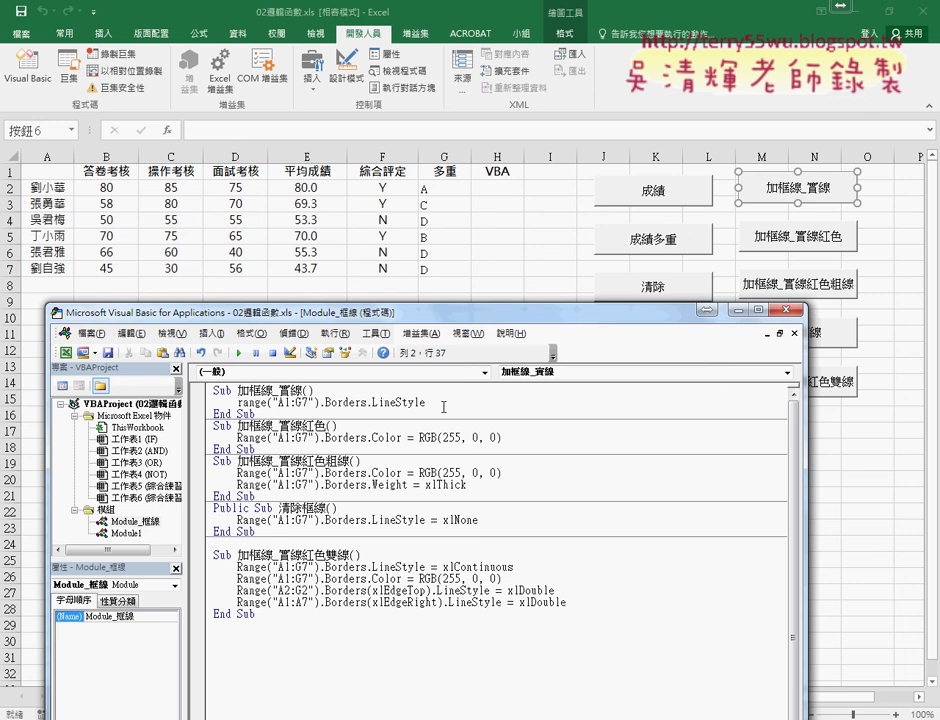
type("=")
key("BackSpace")
key("Left")
key("Left")
key("Left")
key("F1")
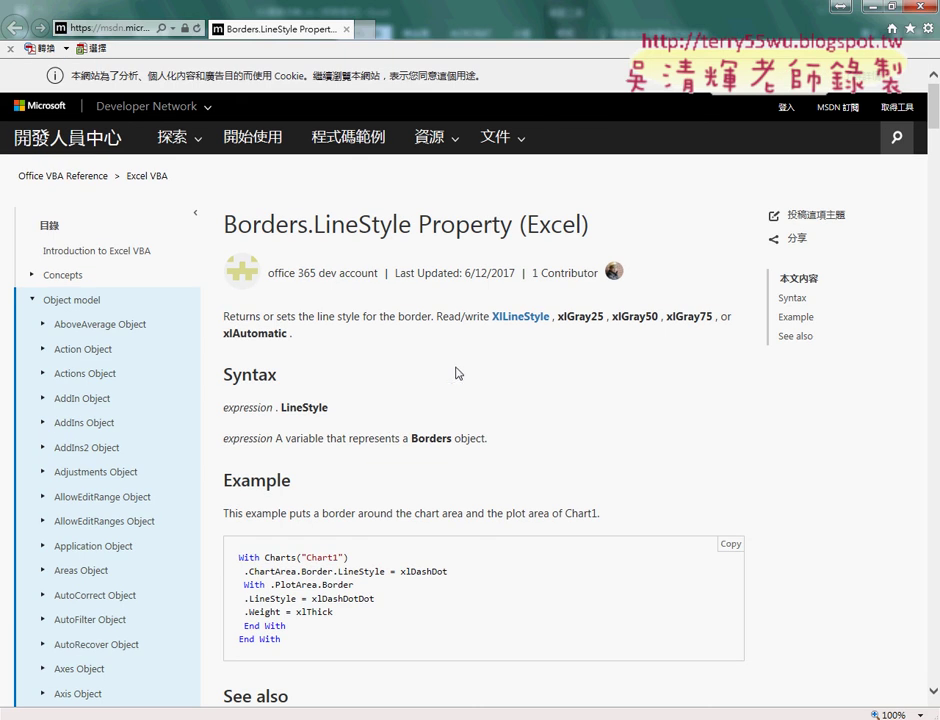
Follow the XlLineStyle link to list line styles such as xlContinuous (1) and xlDash (-4115).
left_click_drag(491, 316, 548, 336)
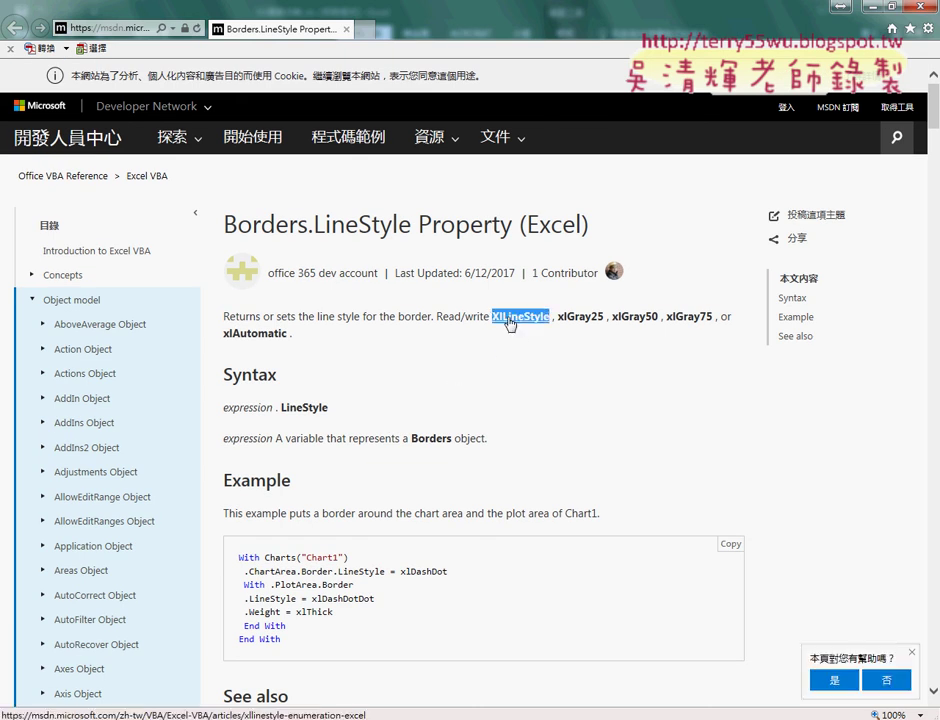
left_click(548, 336)
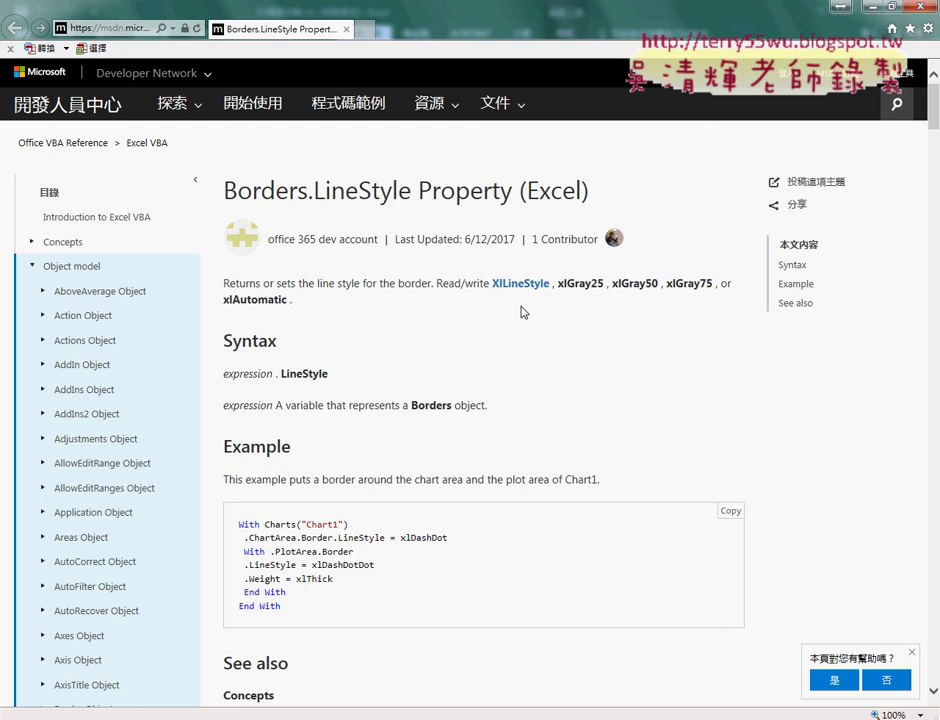
left_click(510, 284)
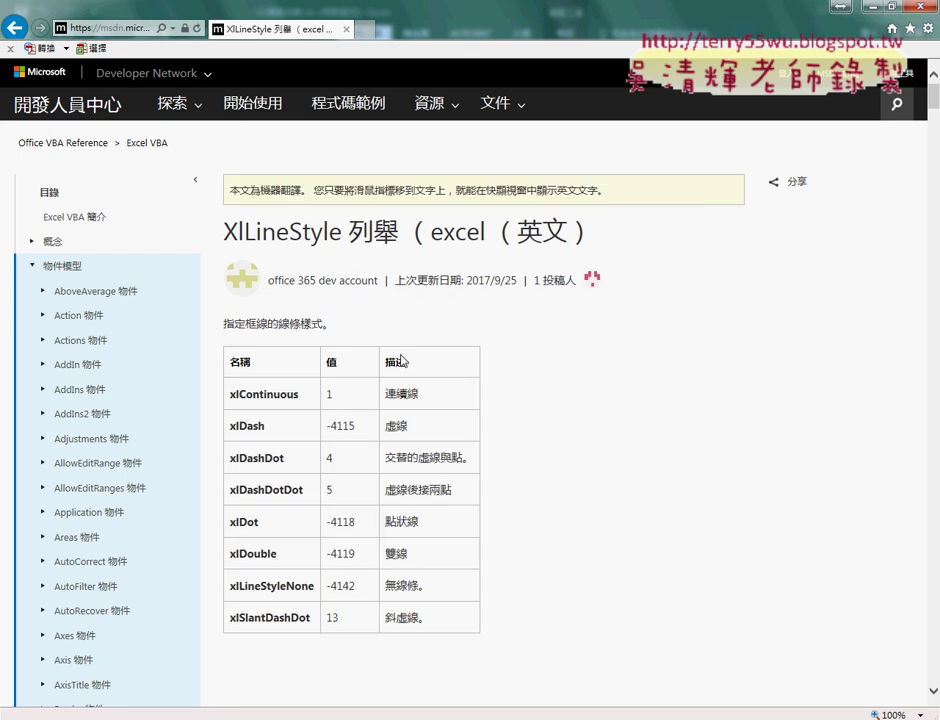
Select the constant name xlContinuous in the XlLineStyle table and bring up its copy menu.
triple_click(437, 399)
left_click(430, 401)
left_click_drag(304, 397, 232, 396)
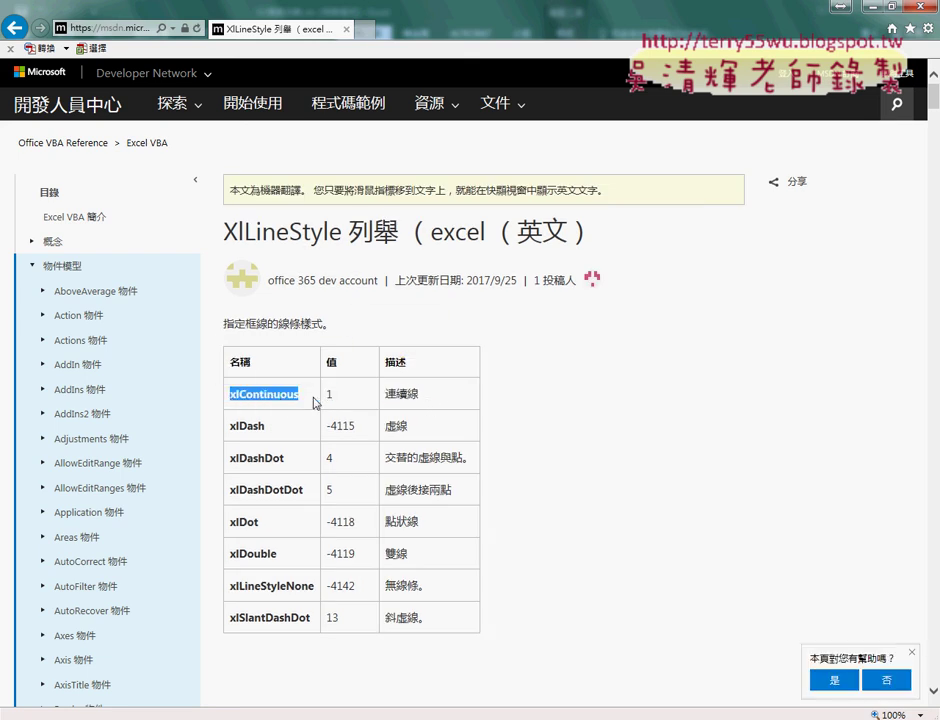
double_click(411, 426)
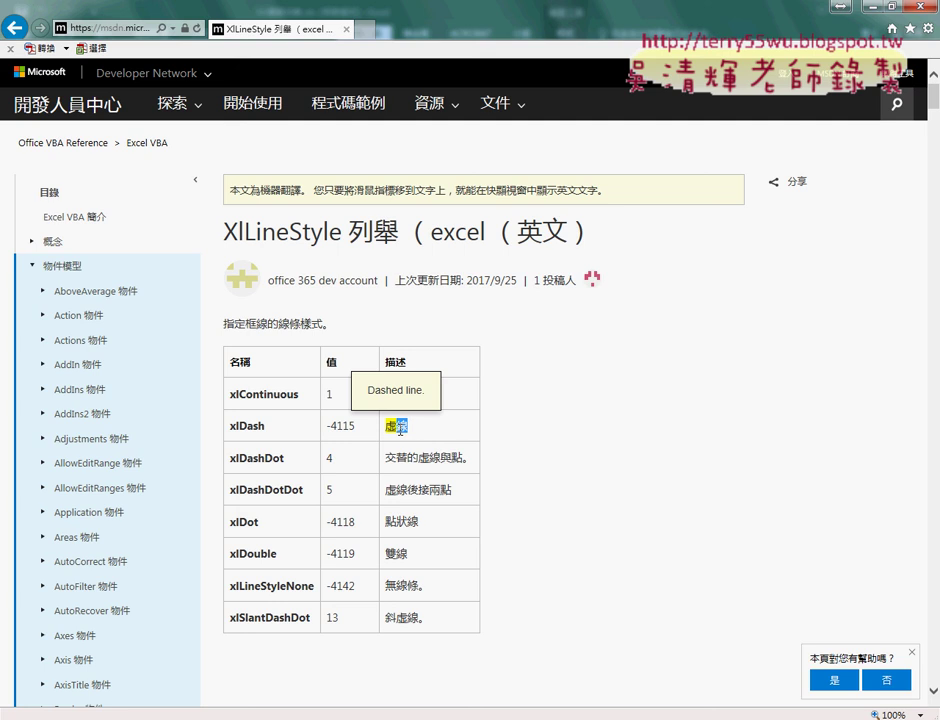
double_click(247, 426)
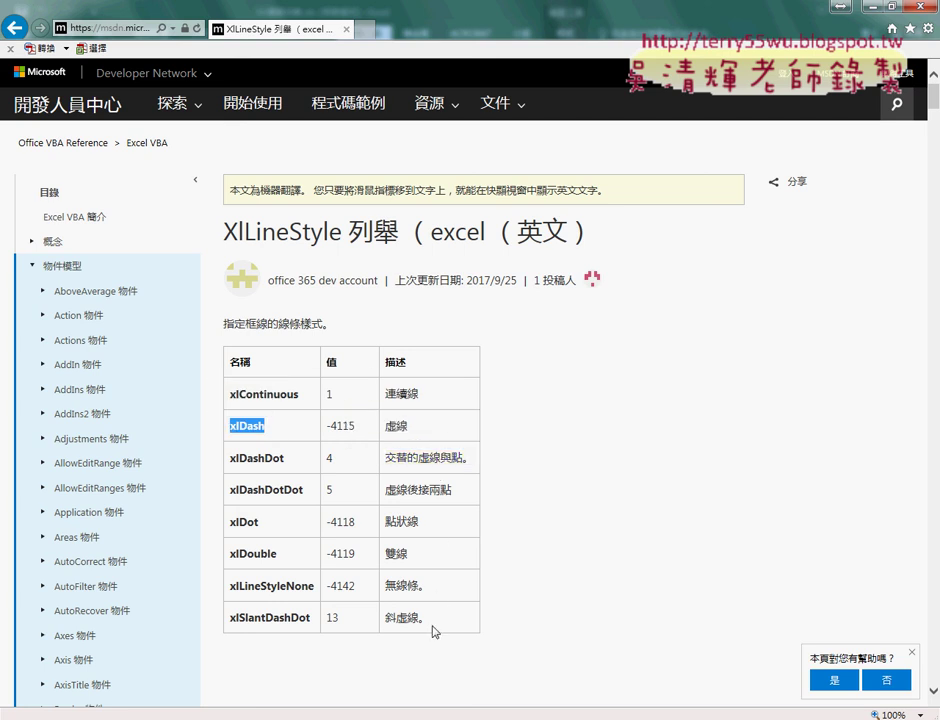
mouse_move(424, 600)
left_click_drag(304, 397, 232, 396)
right_click(238, 400)
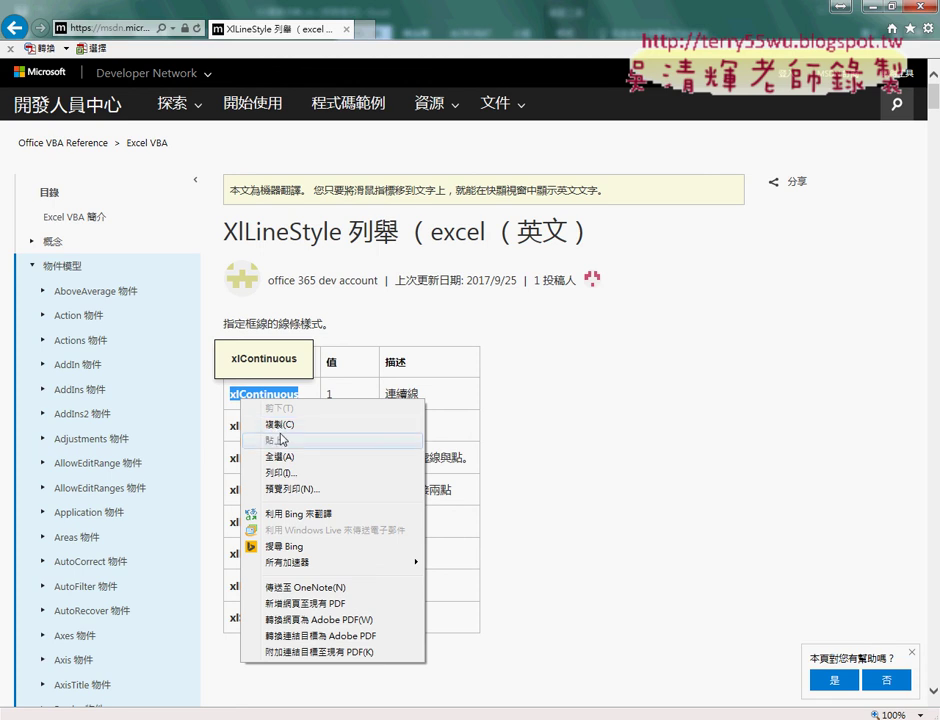
Paste xlContinuous as the LineStyle value in 加框線_實線 and run it on A1:G7.
left_click(273, 429)
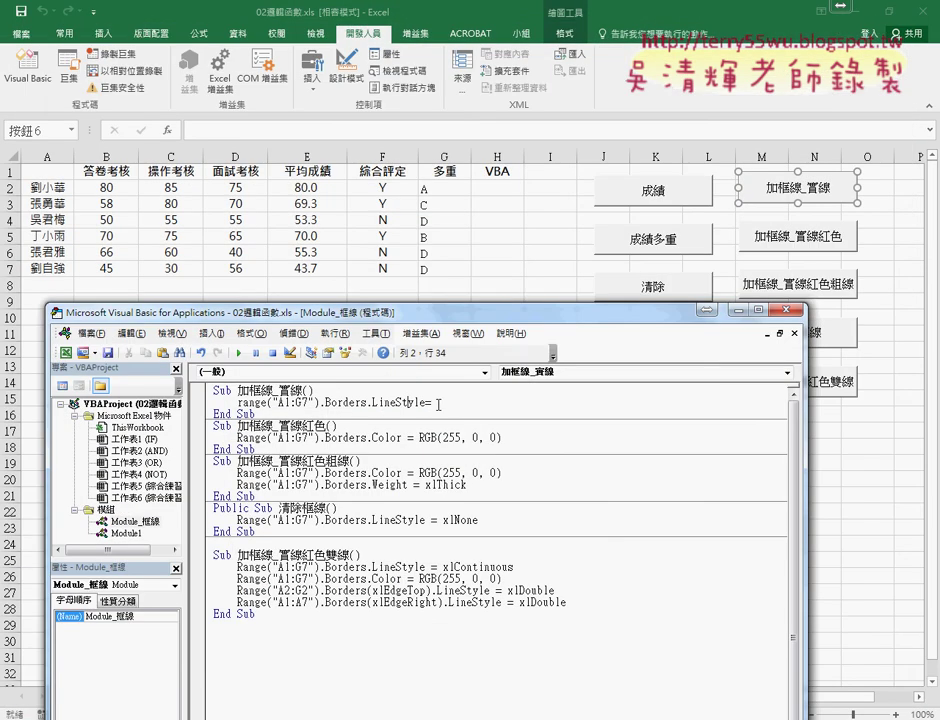
key("ctrl+v")
left_click(518, 475)
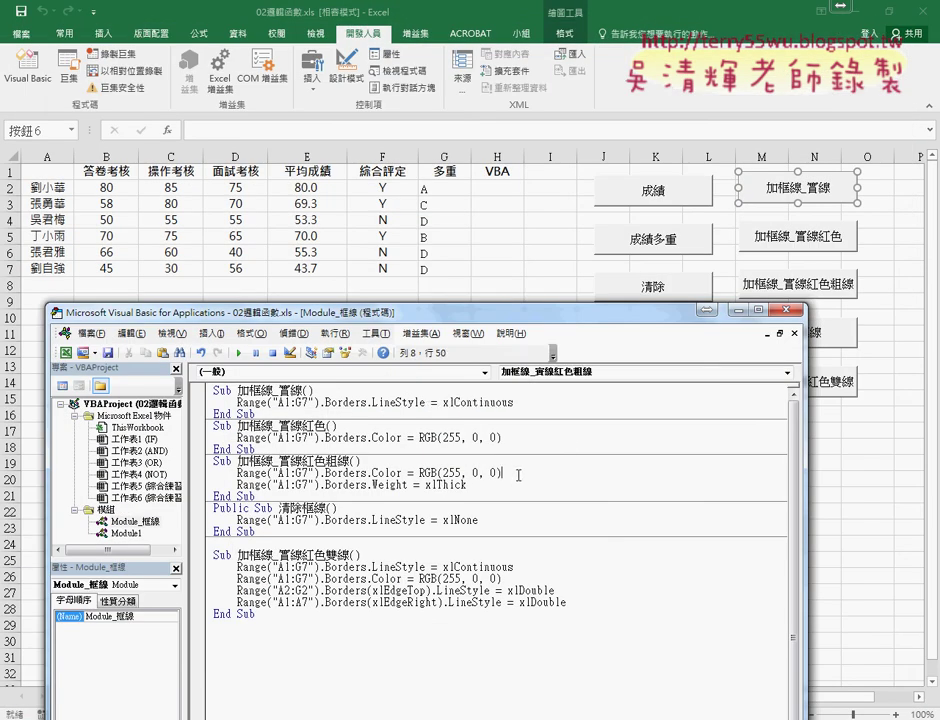
left_click_drag(514, 402, 241, 402)
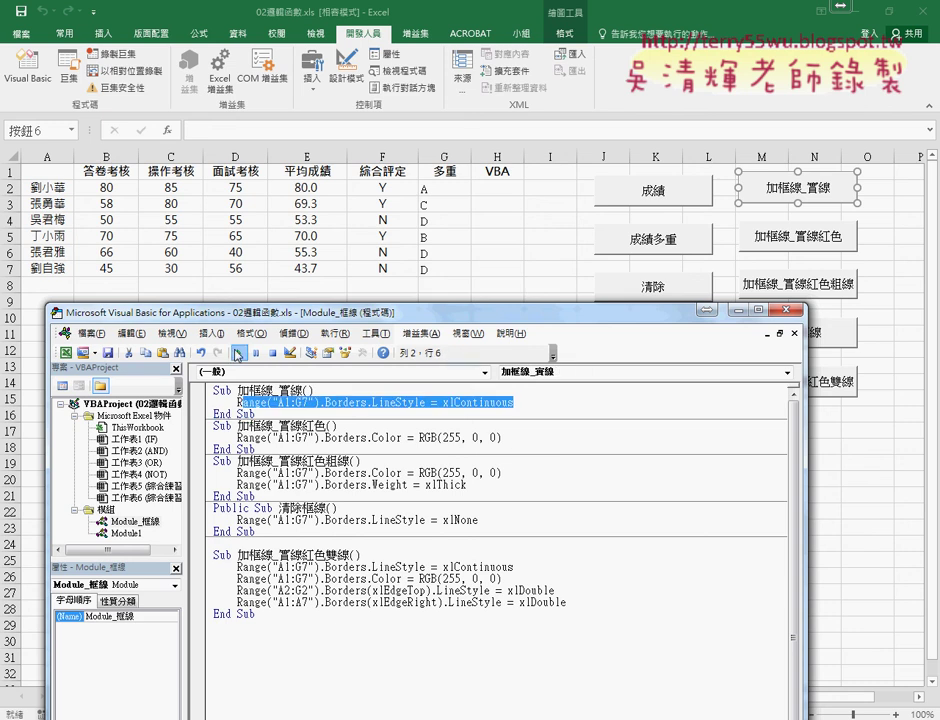
left_click(238, 353)
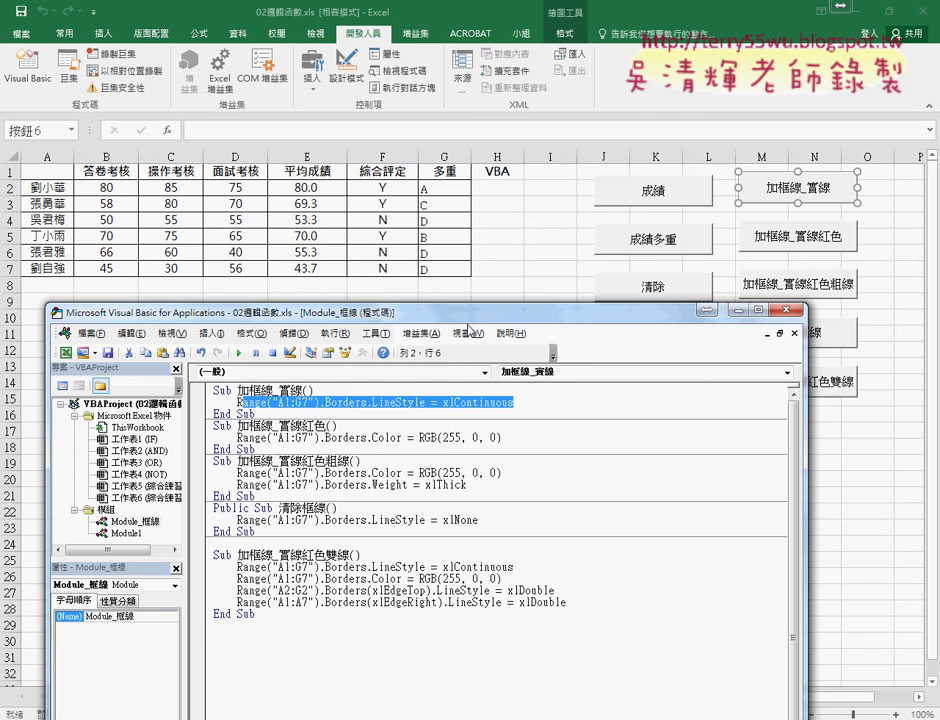
Compare the xlNone setting in the clear-borders macro with xlContinuous.
left_click_drag(468, 318, 468, 295)
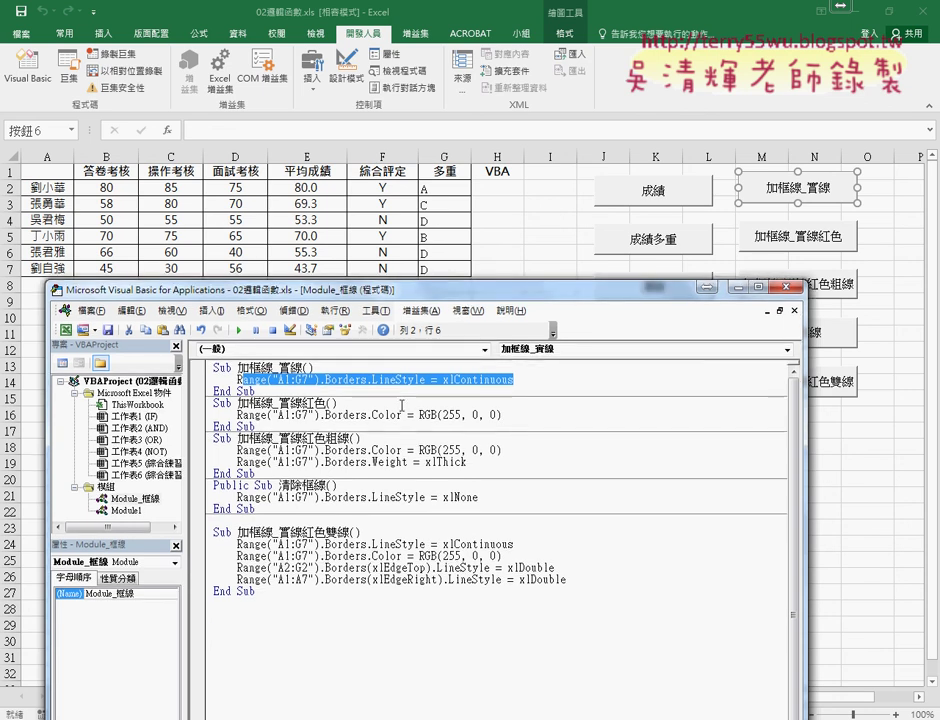
left_click_drag(478, 497, 398, 497)
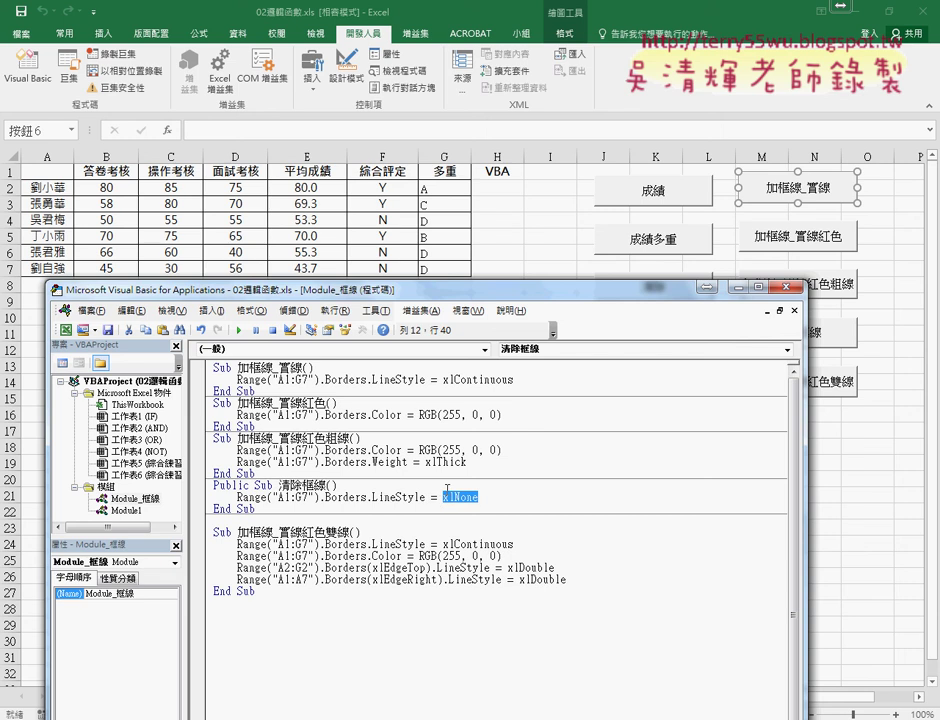
left_click(459, 380)
left_click_drag(459, 380, 515, 380)
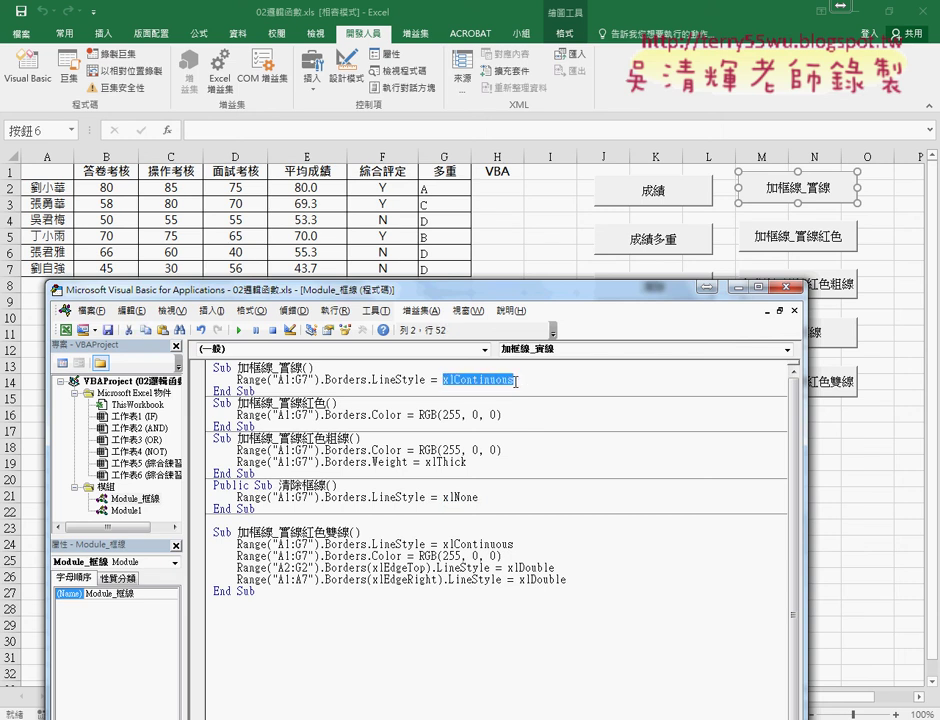
left_click_drag(478, 497, 443, 497)
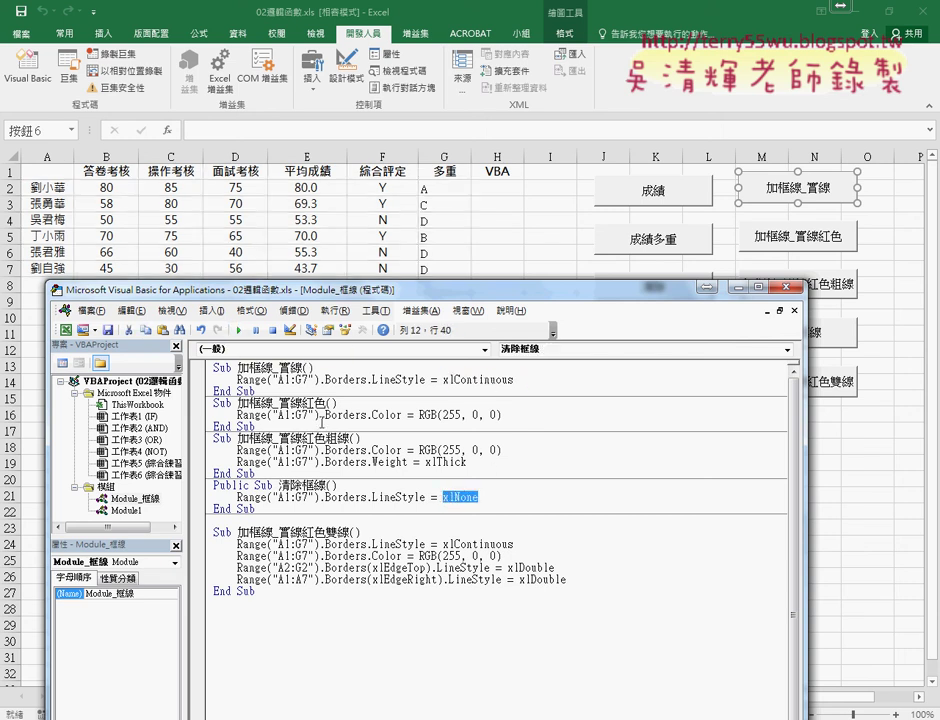
Review the RGB 255 red colour line of 加框線_實線紅色 and run it on A1:G7.
left_click(383, 415)
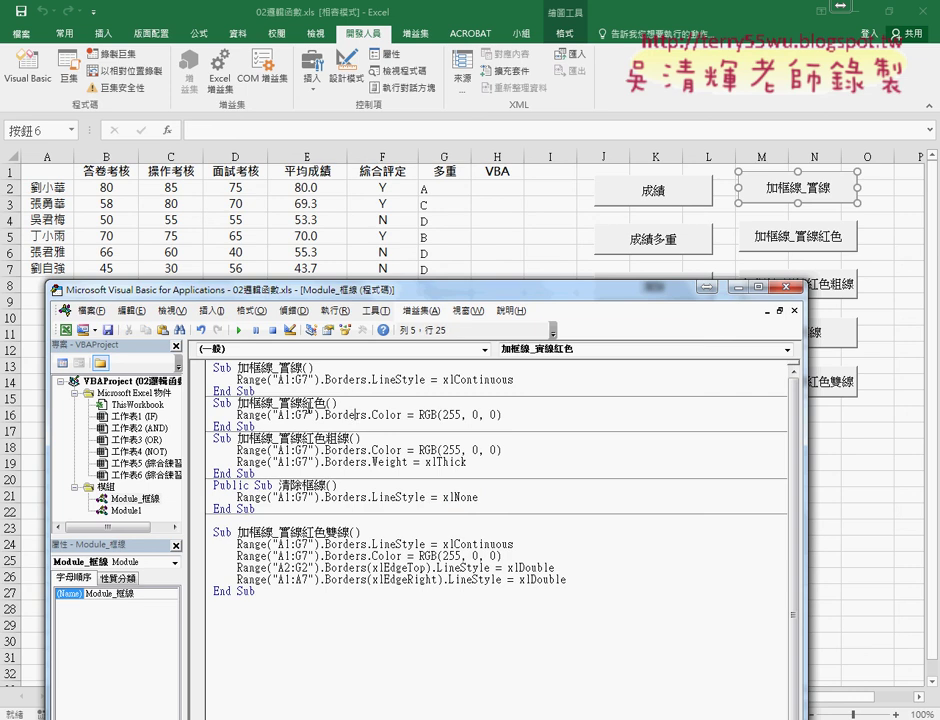
left_click_drag(303, 403, 402, 414)
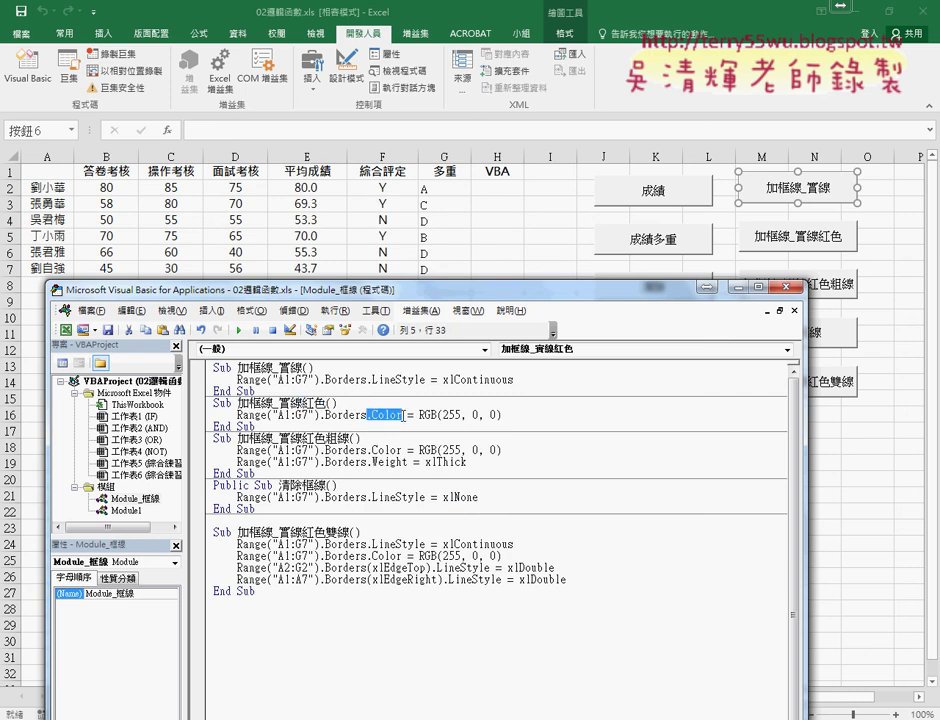
left_click_drag(419, 415, 438, 415)
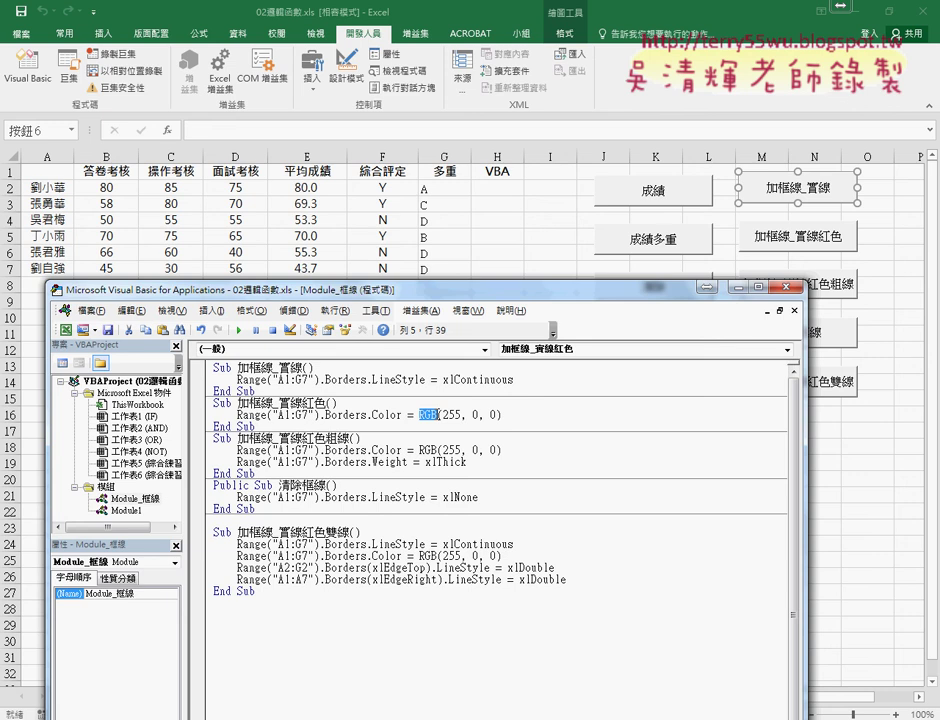
left_click_drag(443, 415, 461, 415)
left_click(478, 415)
left_click(239, 331)
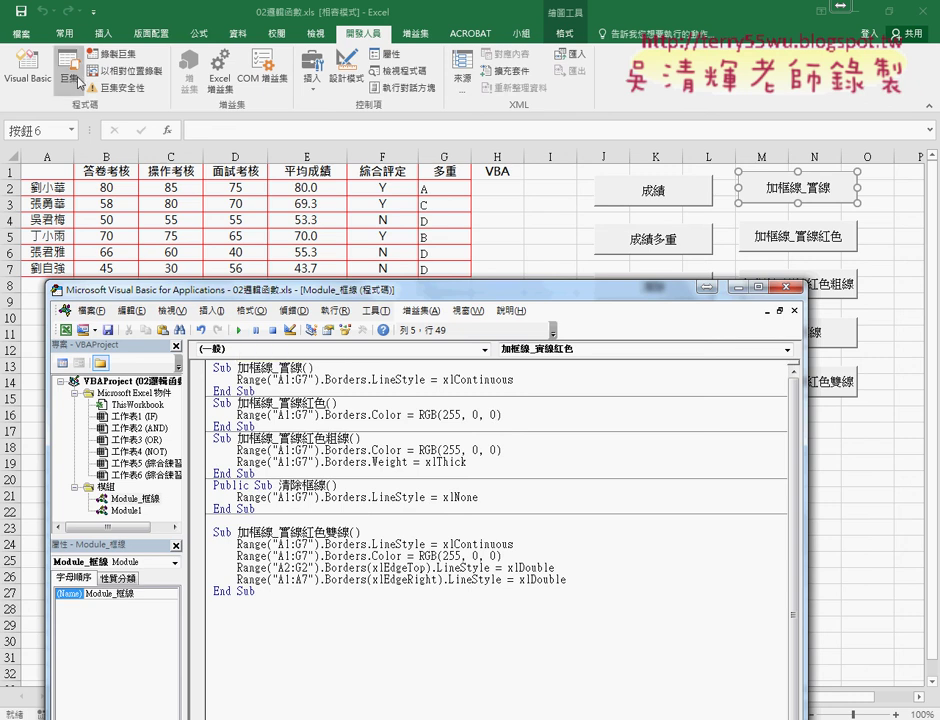
left_click(64, 34)
left_click(183, 84)
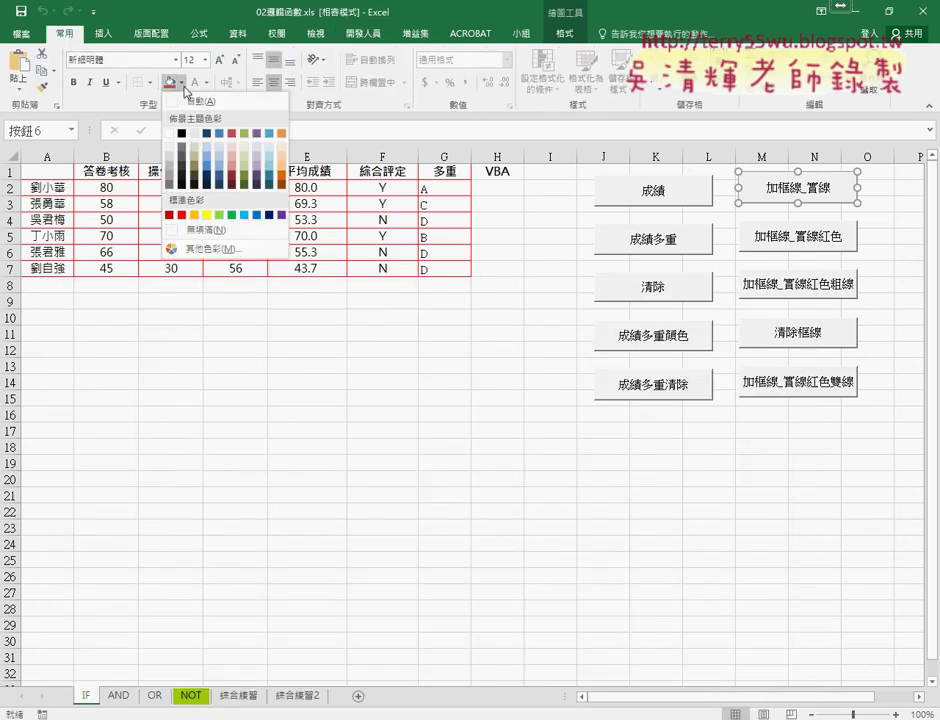
left_click(225, 310)
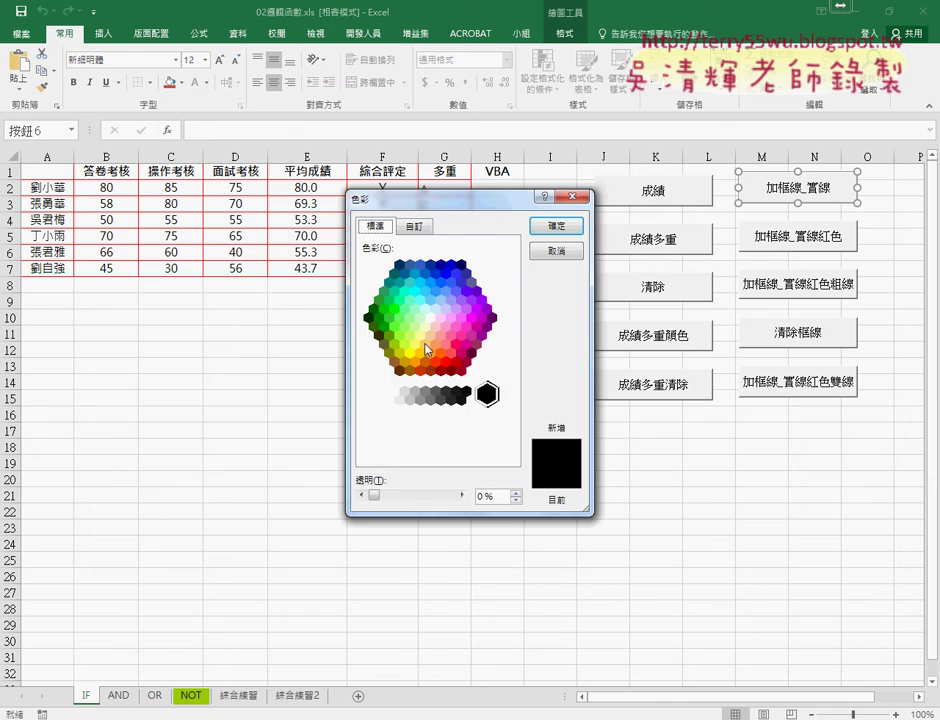
left_click(441, 358)
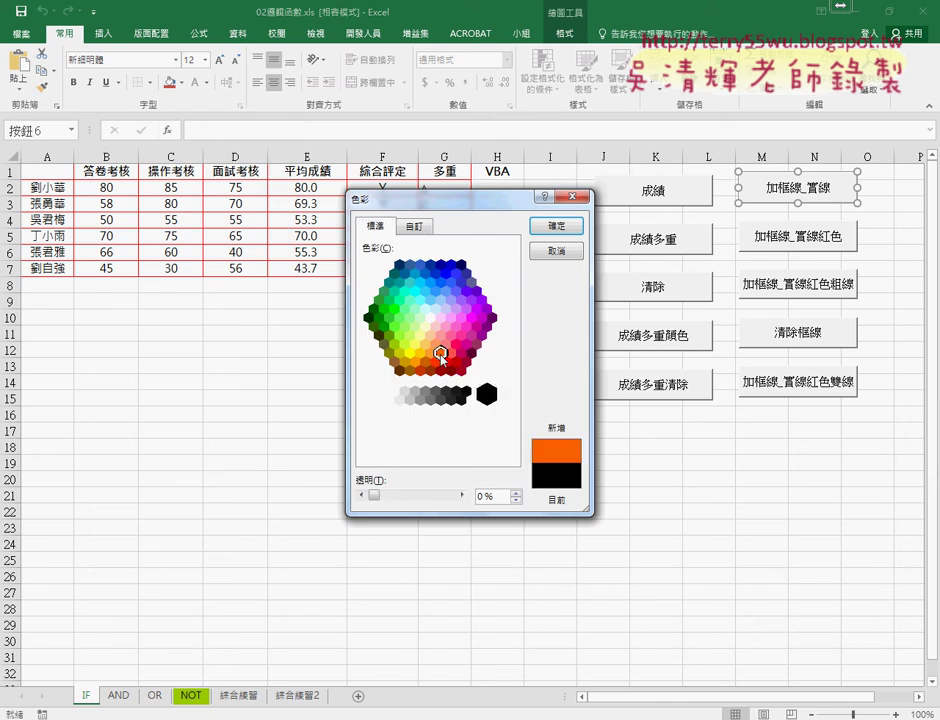
left_click(415, 226)
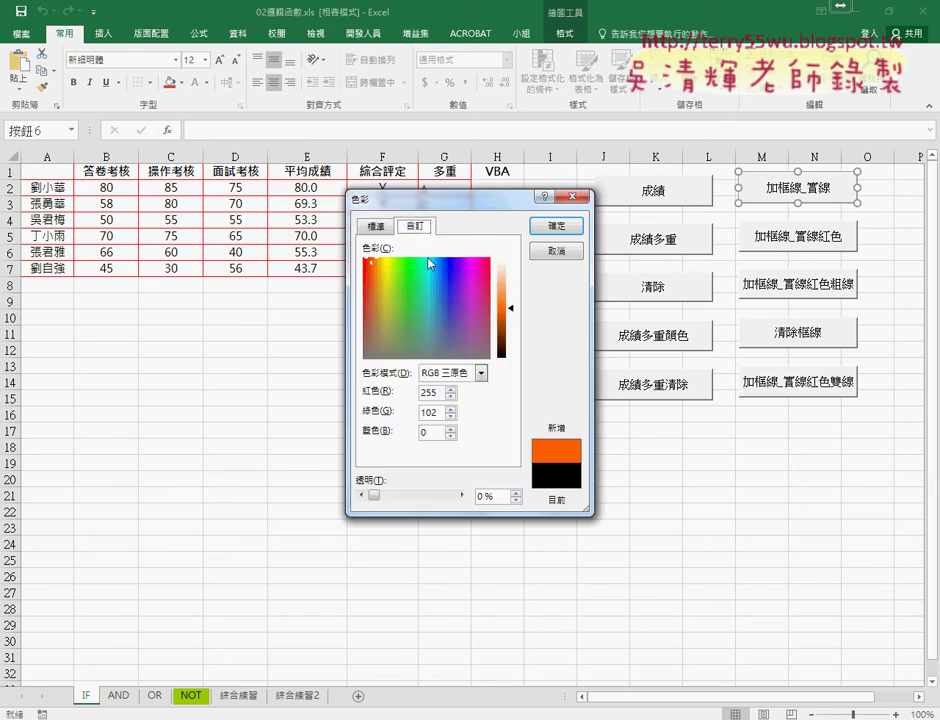
double_click(428, 392)
double_click(428, 412)
left_click(556, 251)
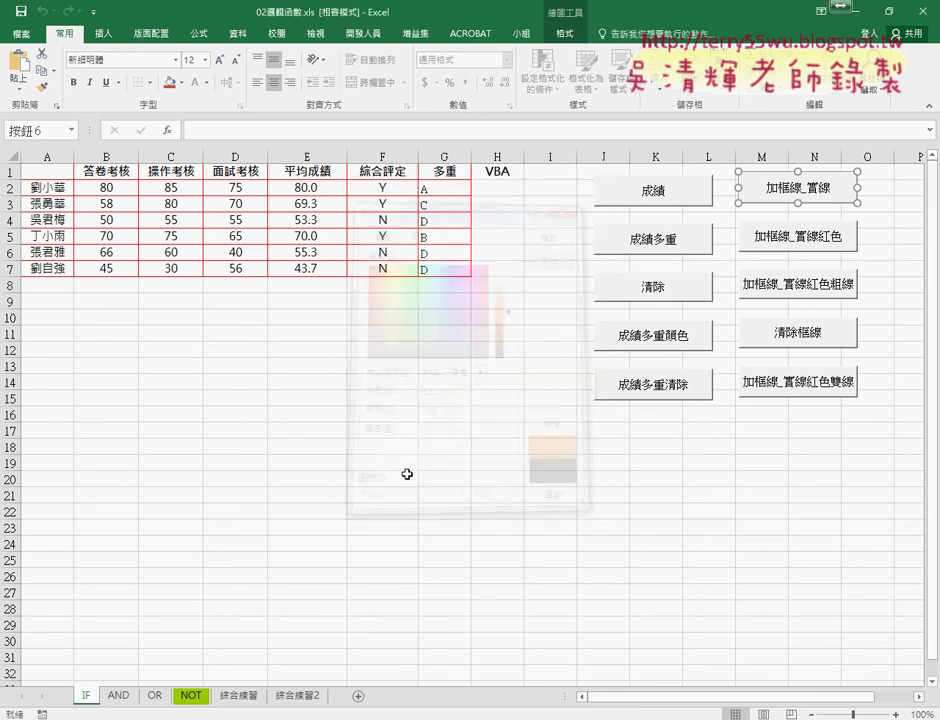
left_click(348, 700)
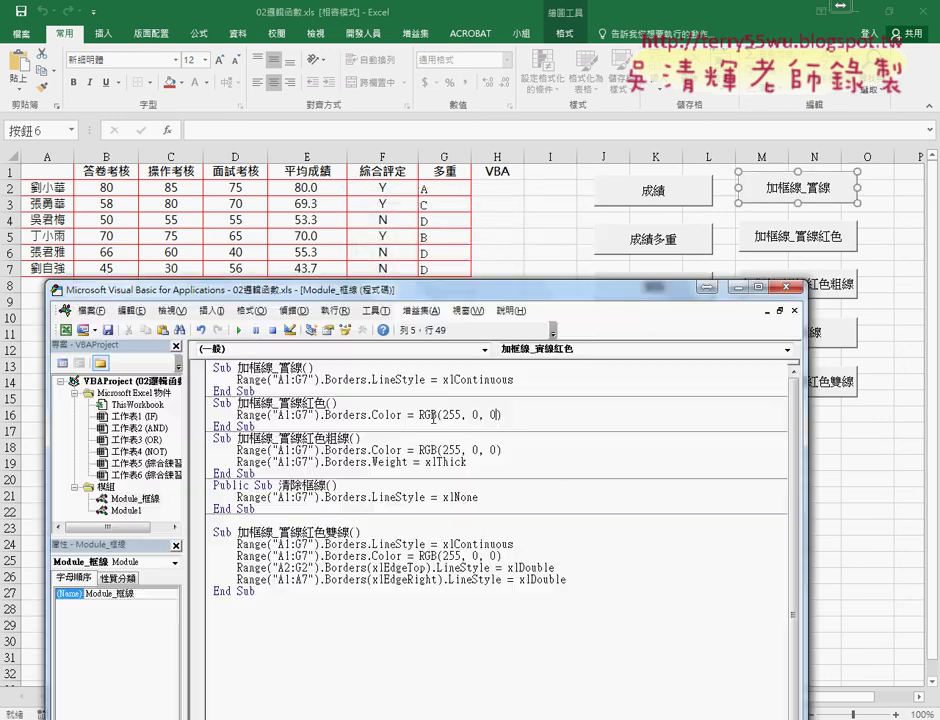
Run the thick red-border macro on the A1:G7 table.
left_click_drag(435, 303, 438, 311)
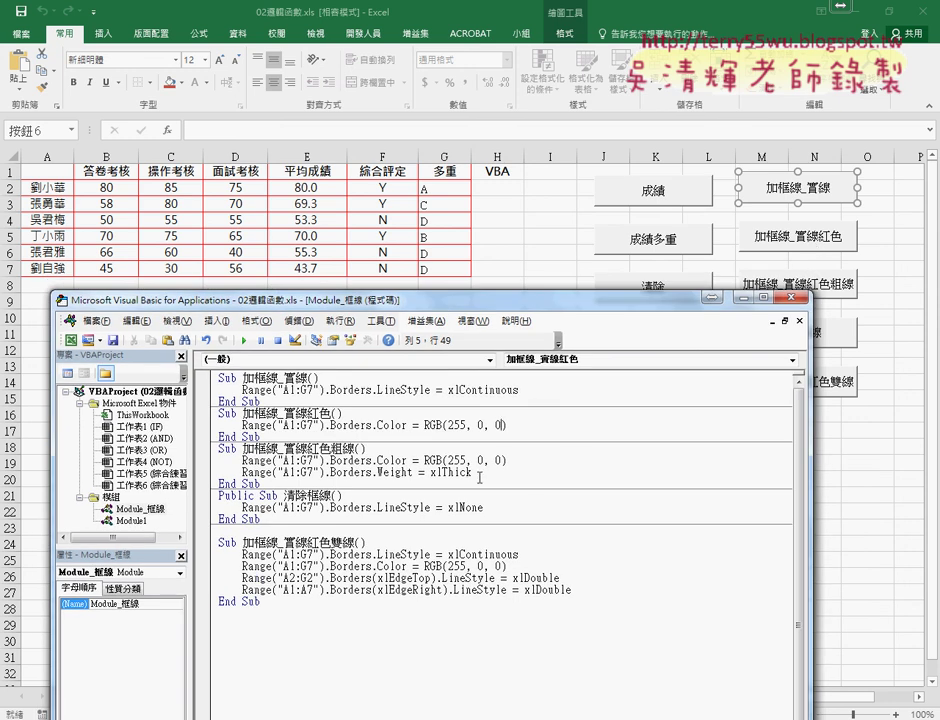
left_click_drag(367, 460, 506, 460)
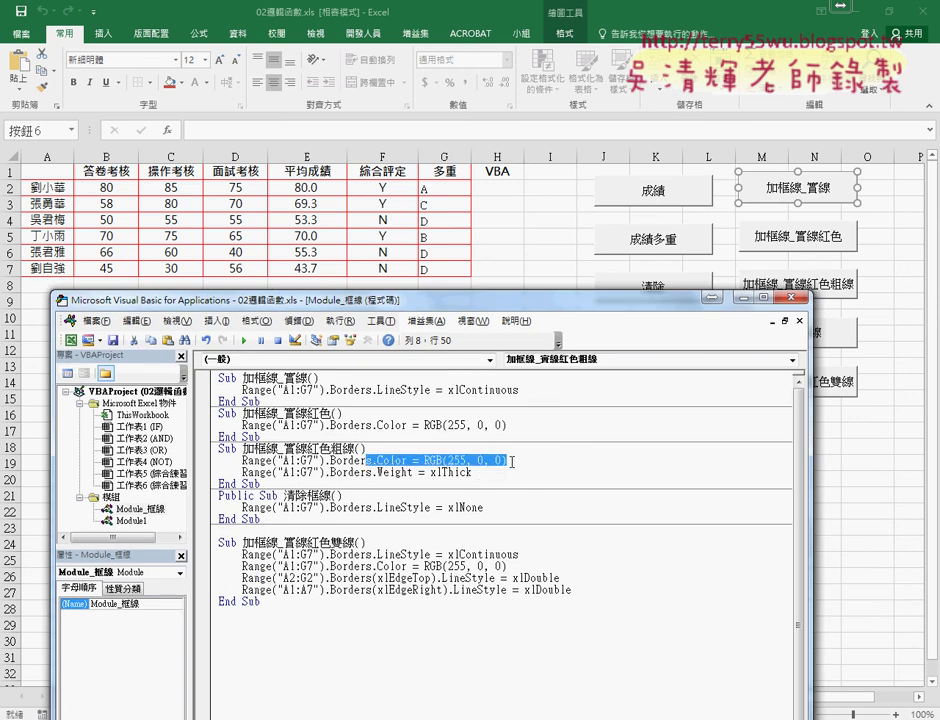
left_click(243, 341)
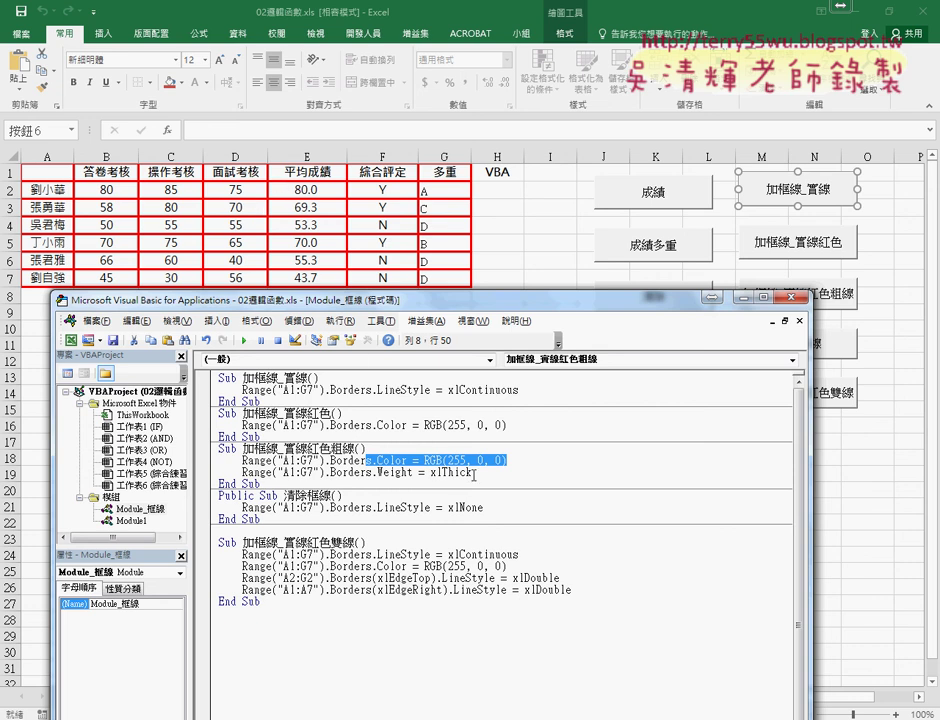
Clear xlThick from the Borders.Weight line and open help for the Weight property.
left_click_drag(472, 472, 383, 472)
key("BackSpace")
key("BackSpace")
key("BackSpace")
type(".")
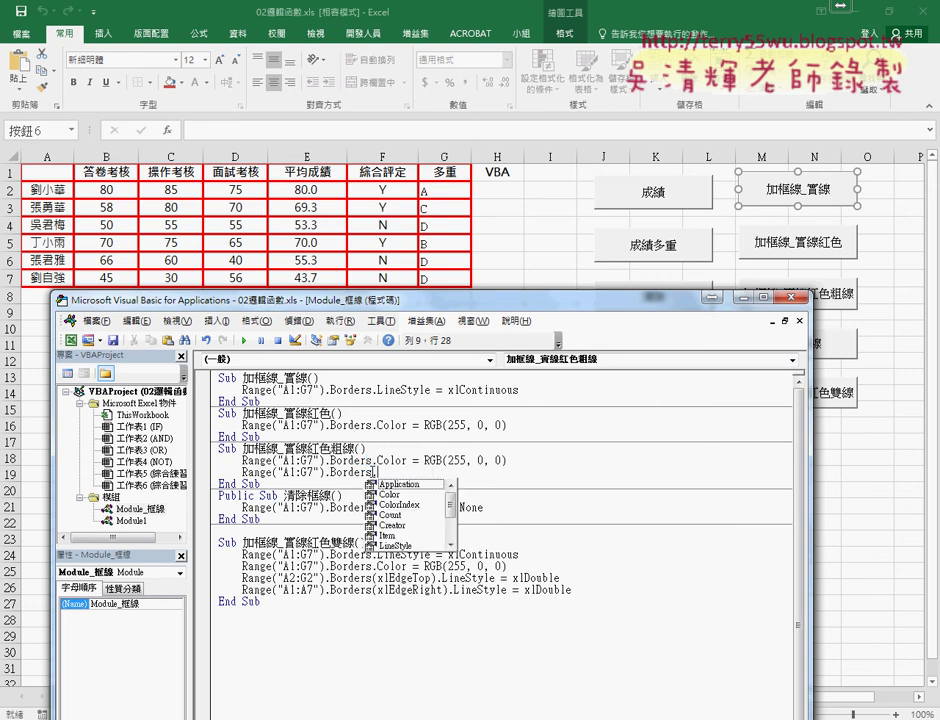
type("w")
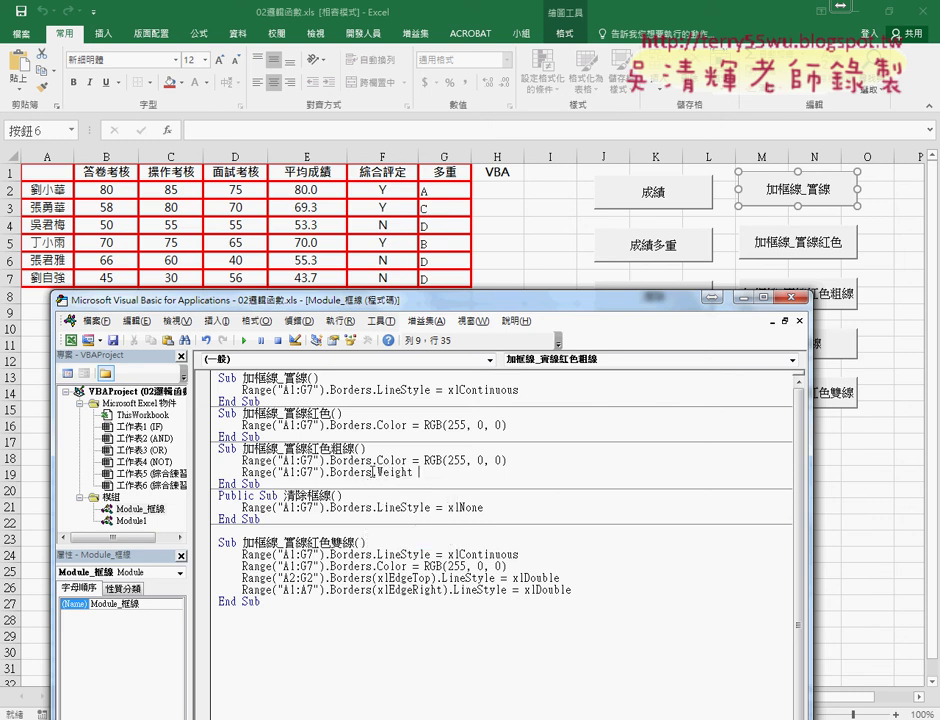
type(" =")
key("Left")
key("Left")
key("Left")
key("Left")
key("F1")
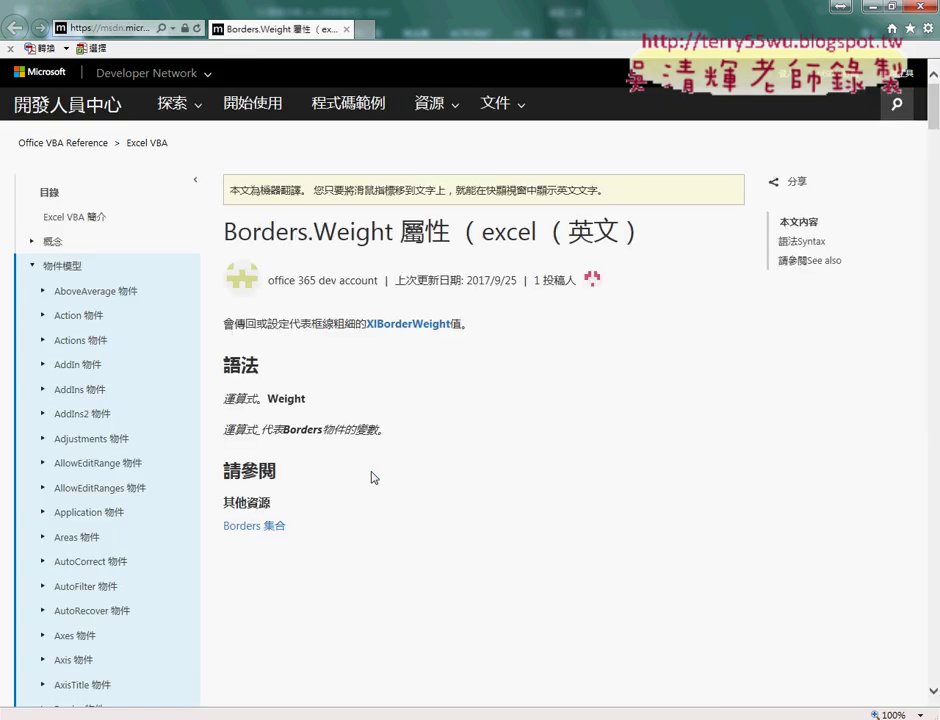
Look up xlThick in the XlBorderWeight values list, then return to the VBA editor.
left_click(412, 330)
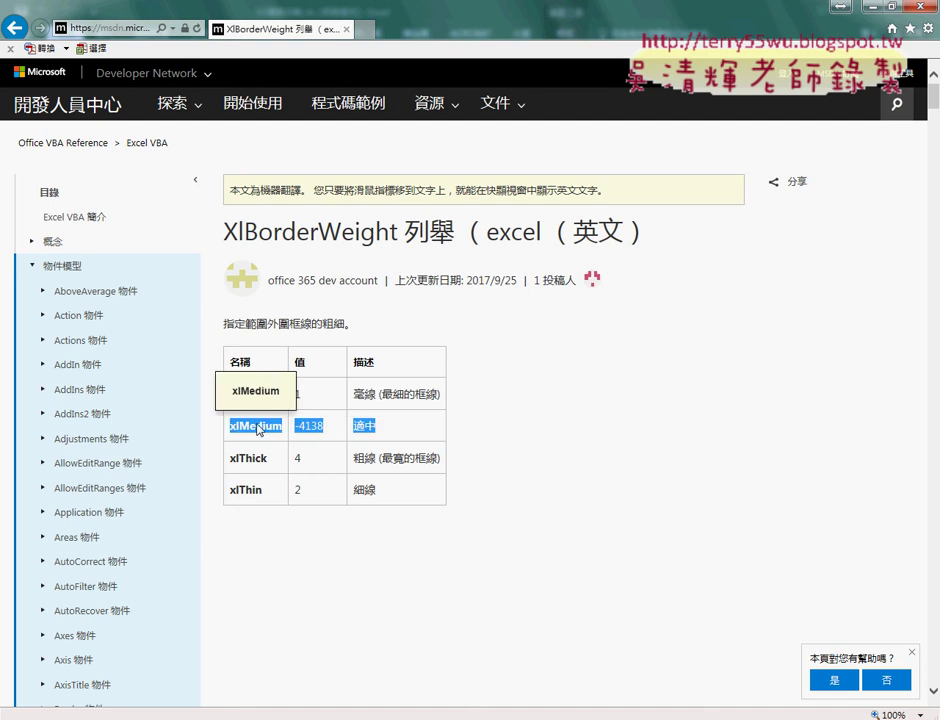
mouse_move(357, 395)
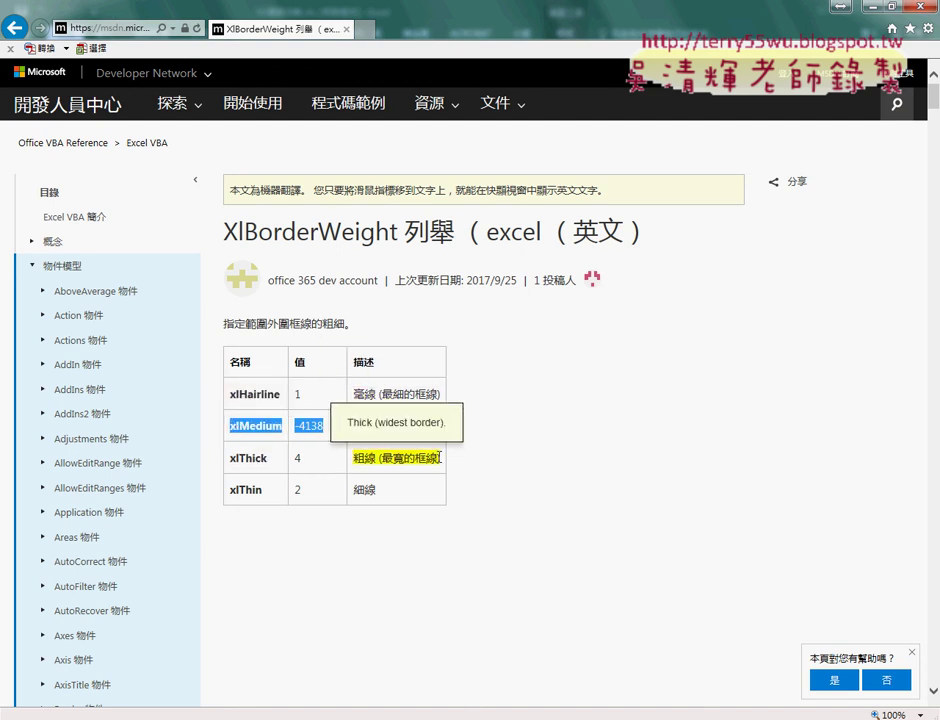
double_click(260, 460)
mouse_move(413, 465)
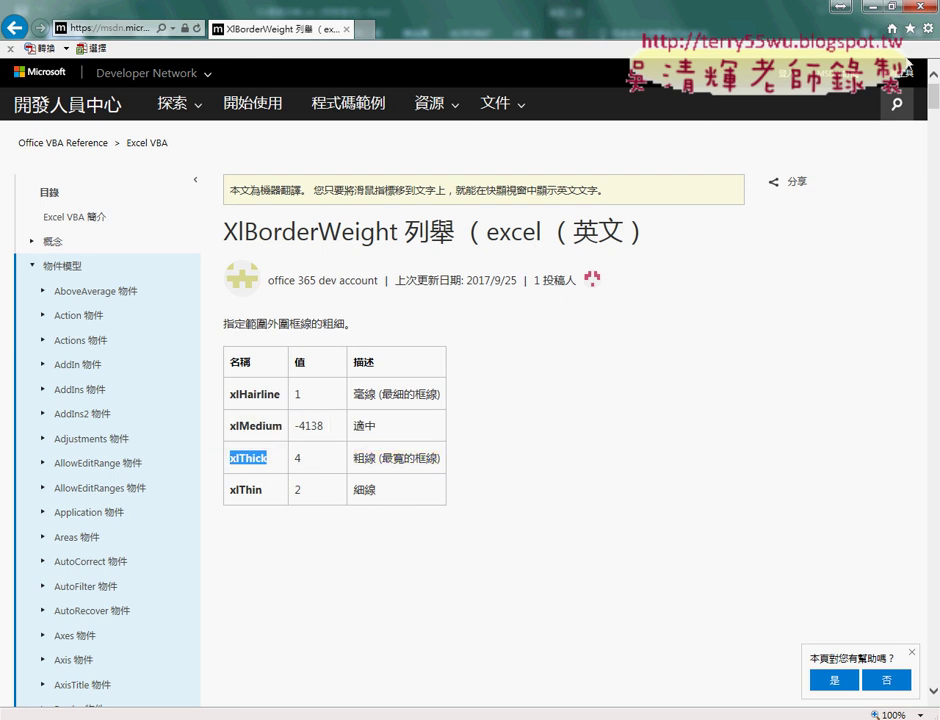
key("alt+Tab")
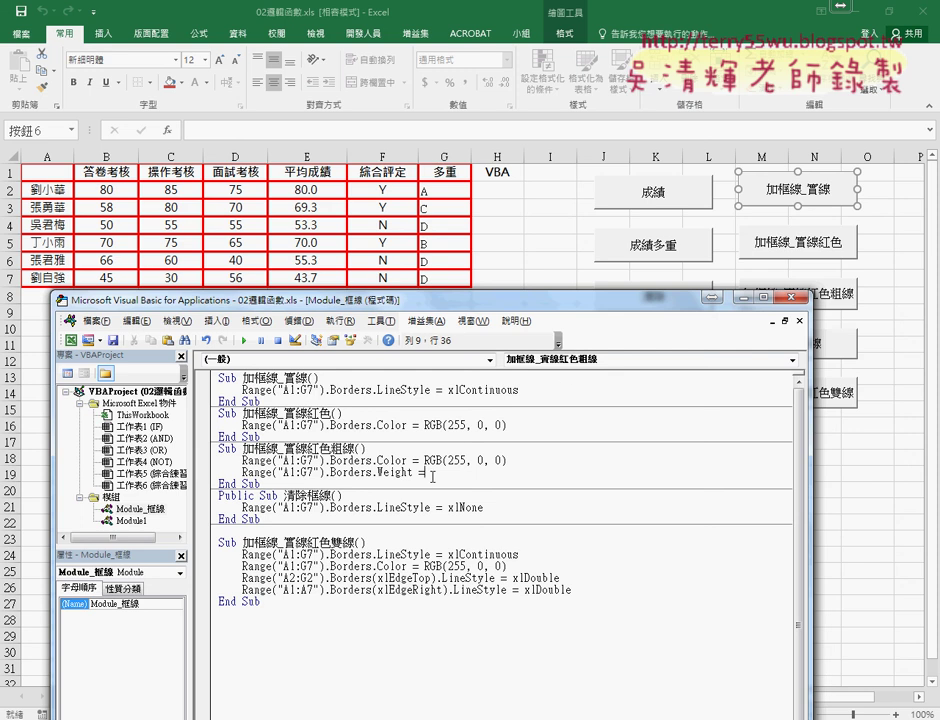
Type xlThick after Borders.Weight = in the thick red-border macro and commit the line.
left_click(503, 477)
type("xlThick")
left_click(475, 389)
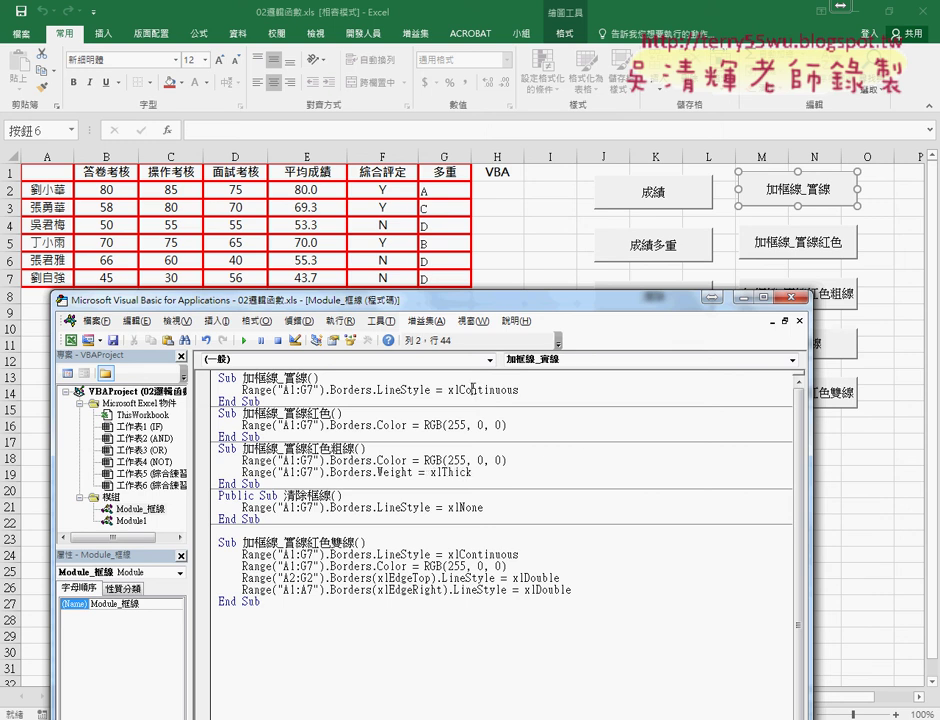
left_click(432, 425)
left_click(443, 472)
Run 清除框線 to clear the borders, then run 加框線_實線紅色雙線.
left_click(459, 507)
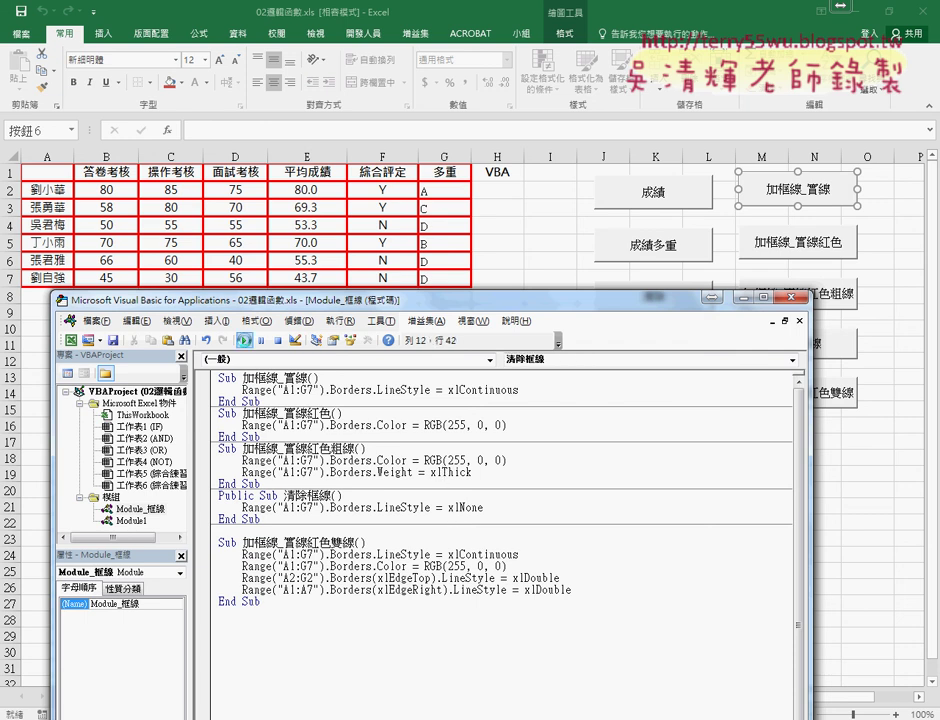
left_click(244, 341)
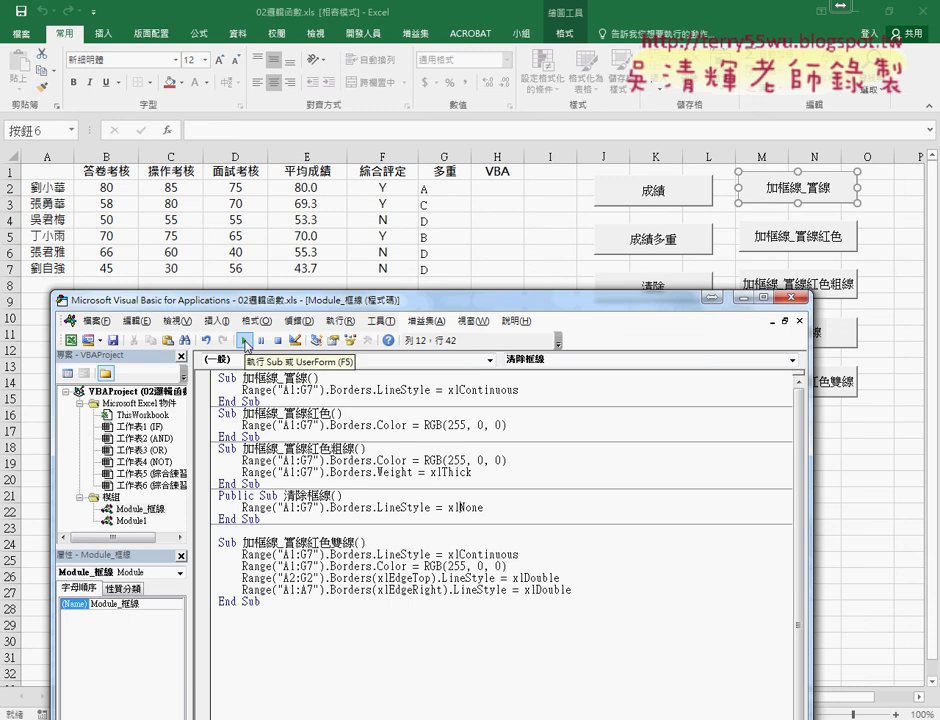
left_click(245, 565)
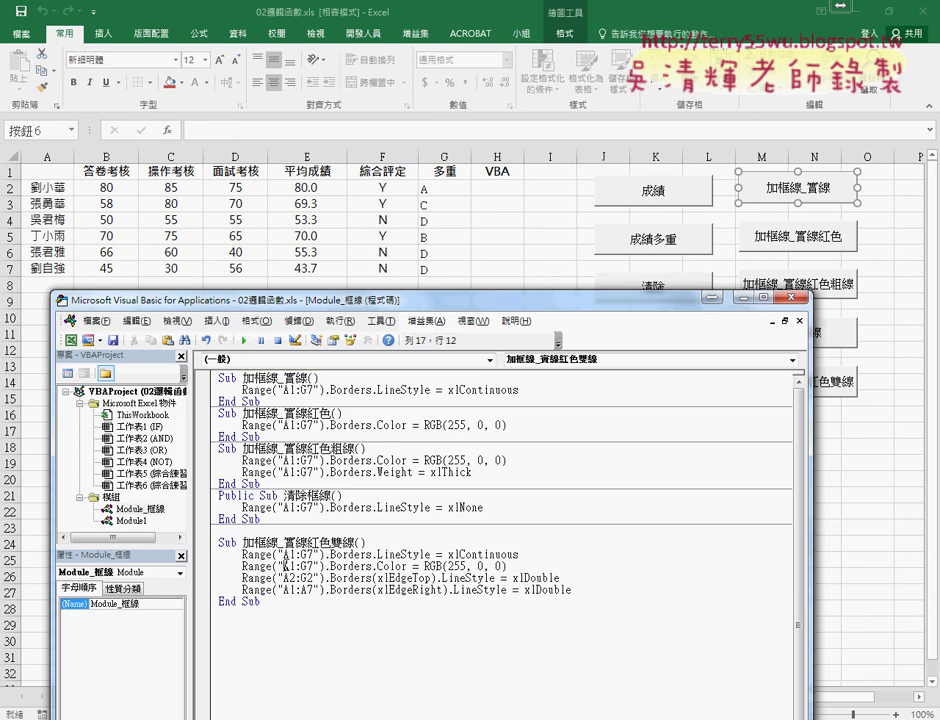
left_click(244, 340)
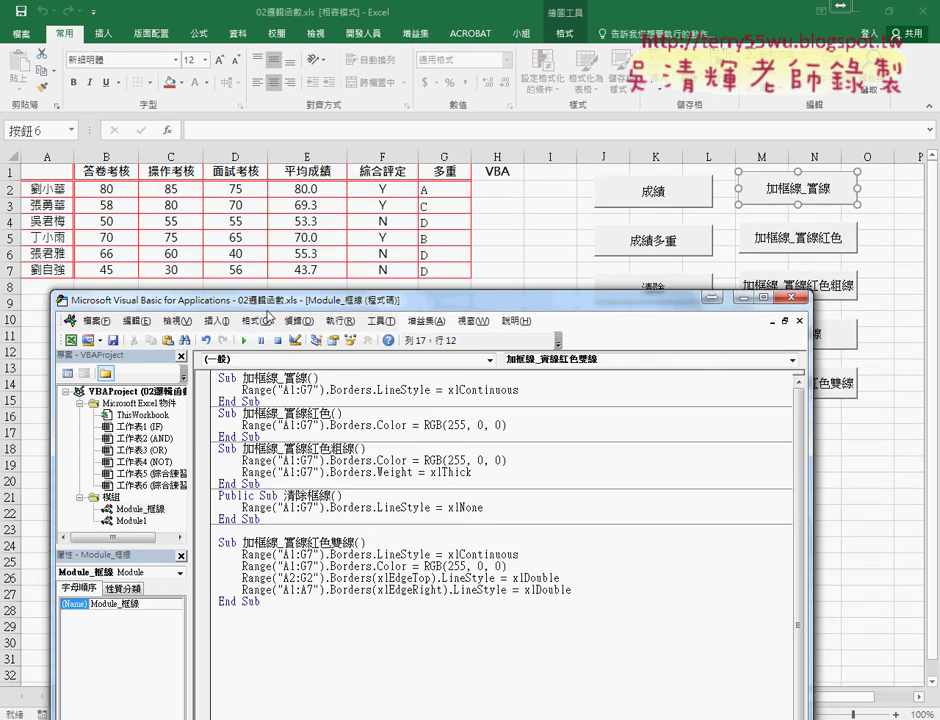
Point out the double lines below the header row and right of column A on the table.
left_click_drag(275, 304, 320, 398)
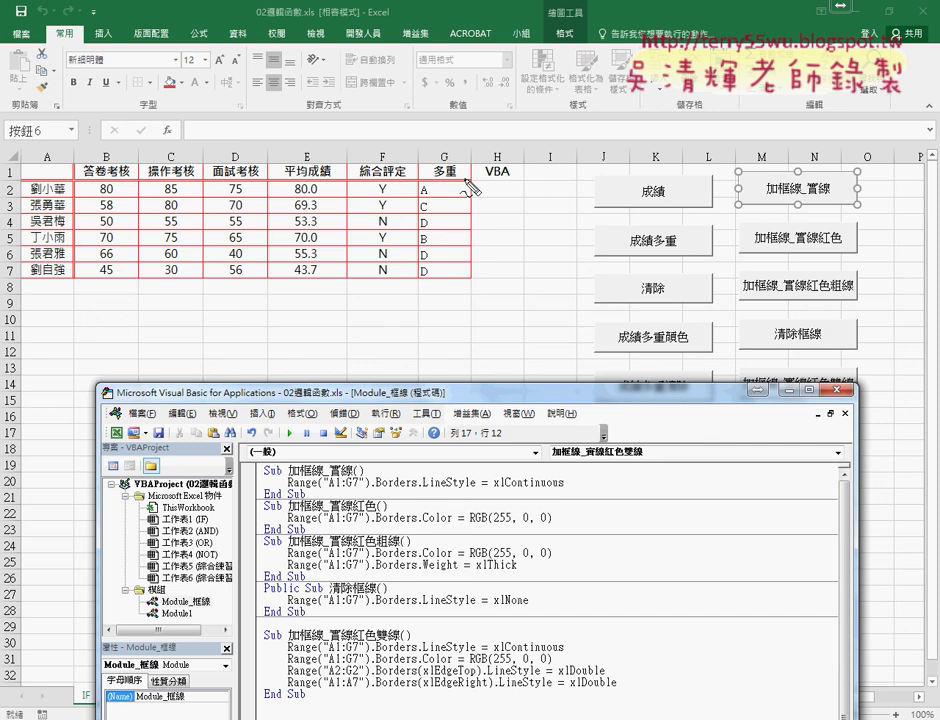
left_click_drag(470, 181, 506, 180)
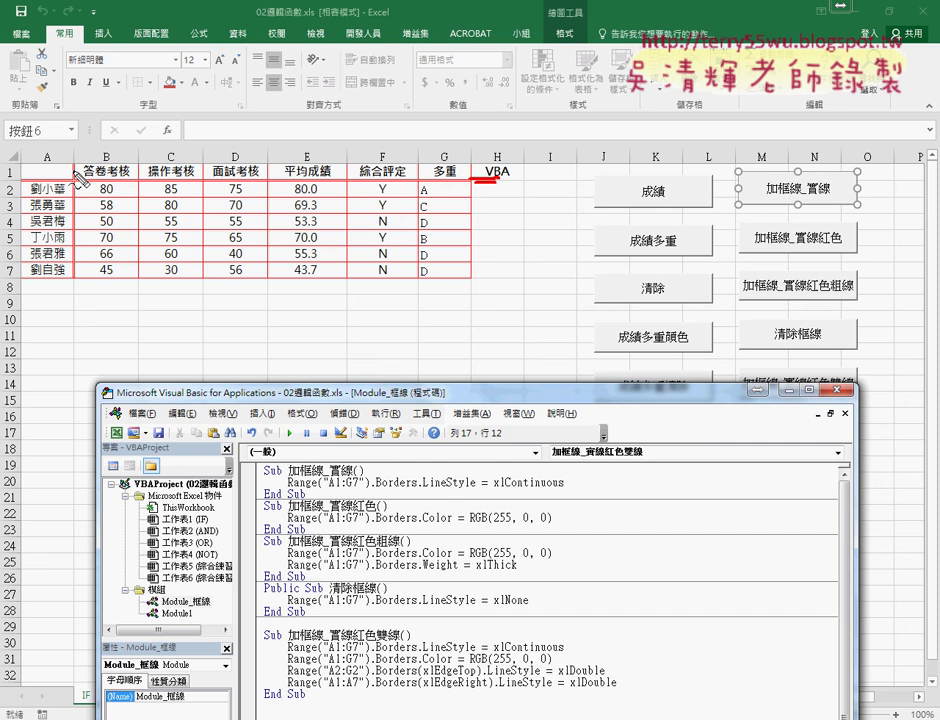
left_click(70, 162)
left_click_drag(70, 162, 76, 190)
key("Escape")
left_click_drag(299, 390, 205, 272)
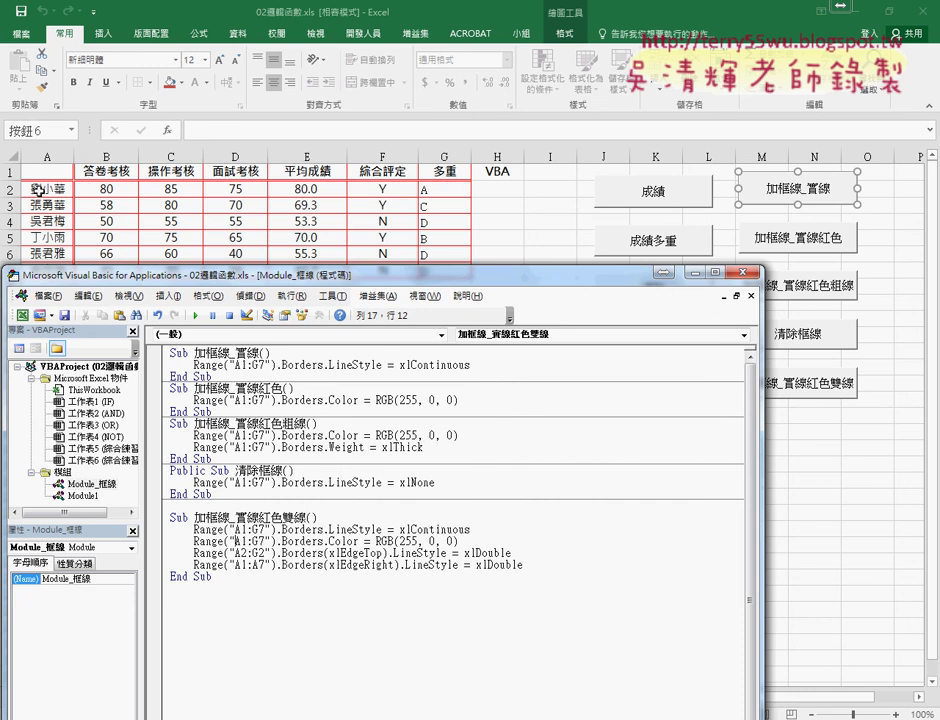
left_click_drag(37, 188, 426, 193)
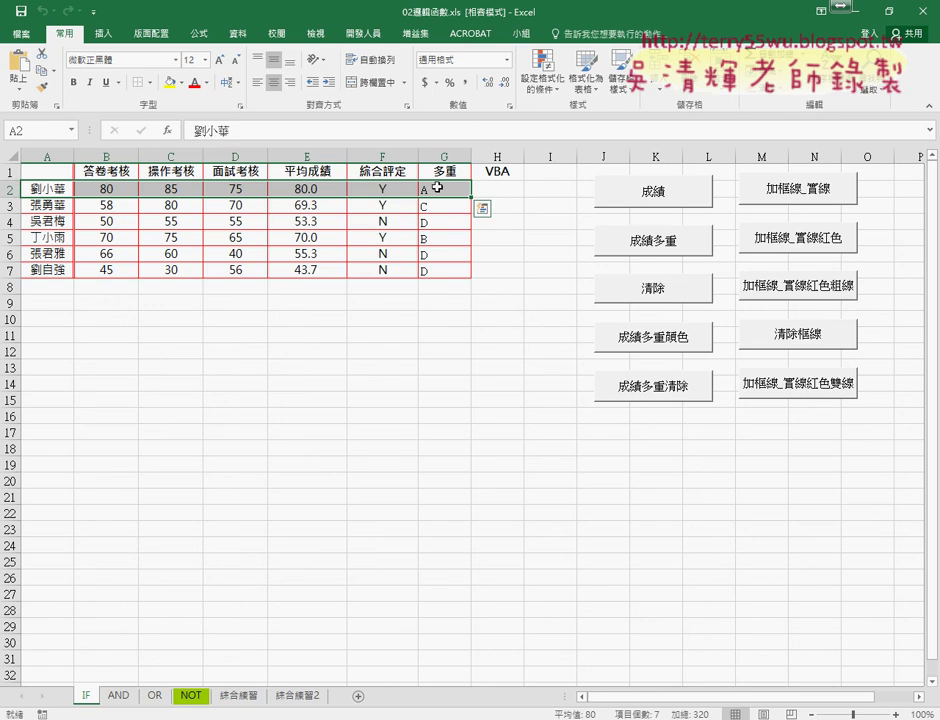
Add a blank line after the Color line and delete the edge part of the A2:G2 line.
mouse_move(315, 719)
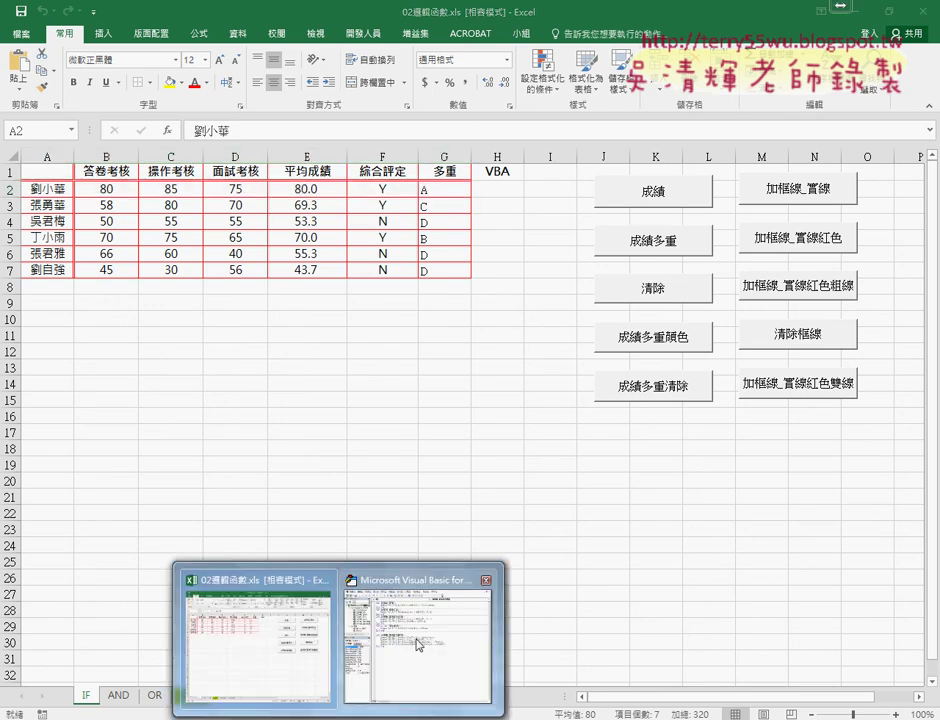
left_click(425, 576)
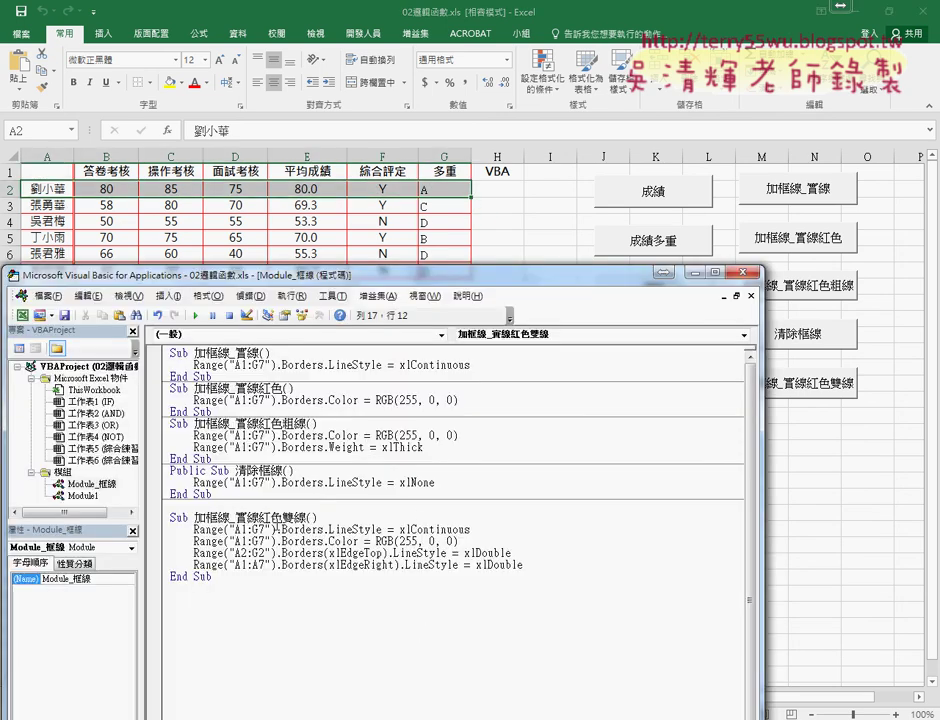
left_click(484, 541)
key("Return")
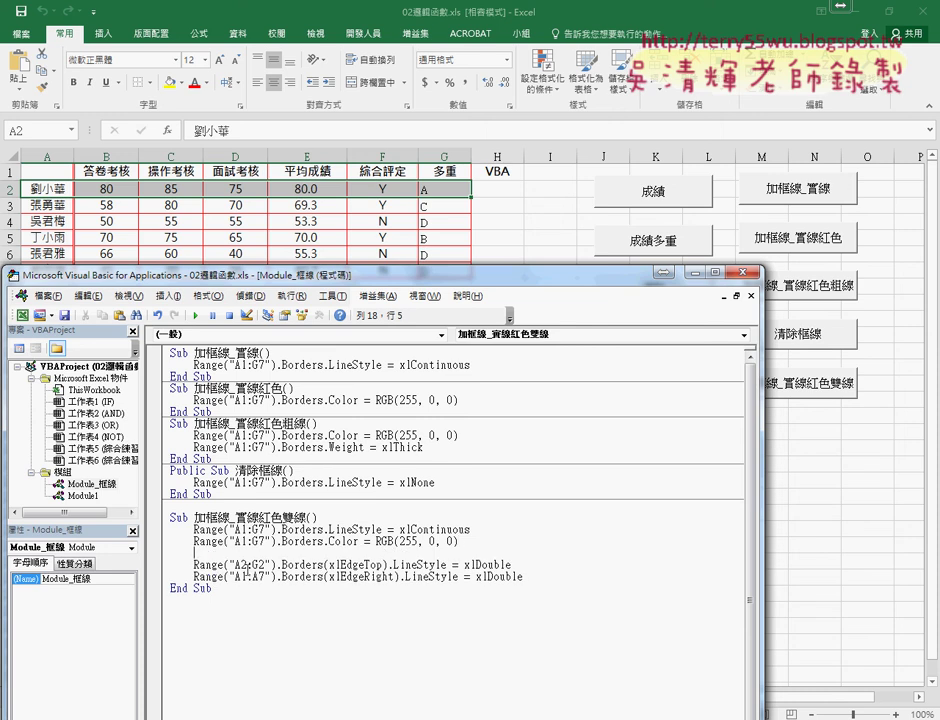
left_click_drag(196, 565, 534, 567)
left_click(293, 566)
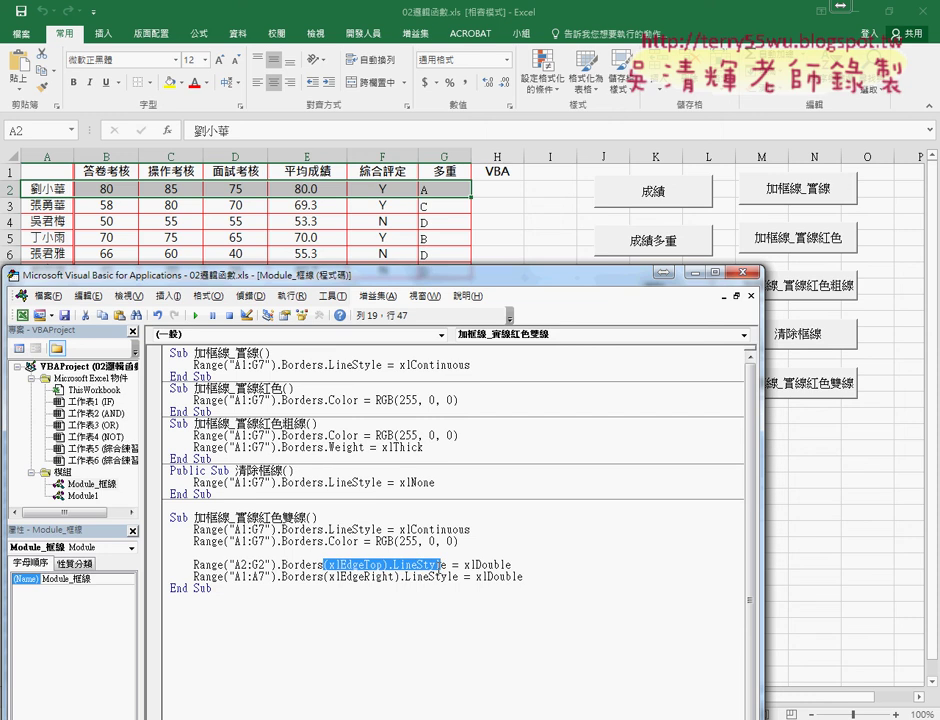
key("Delete")
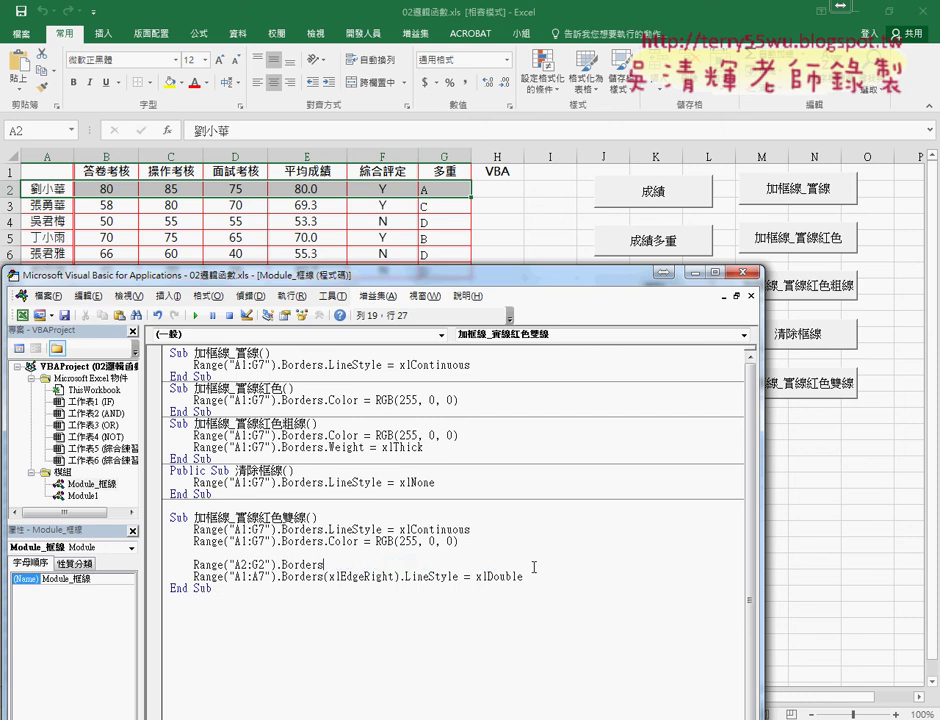
Browse the IntelliSense list of border edge constants to locate xlEdgeTop.
type("(")
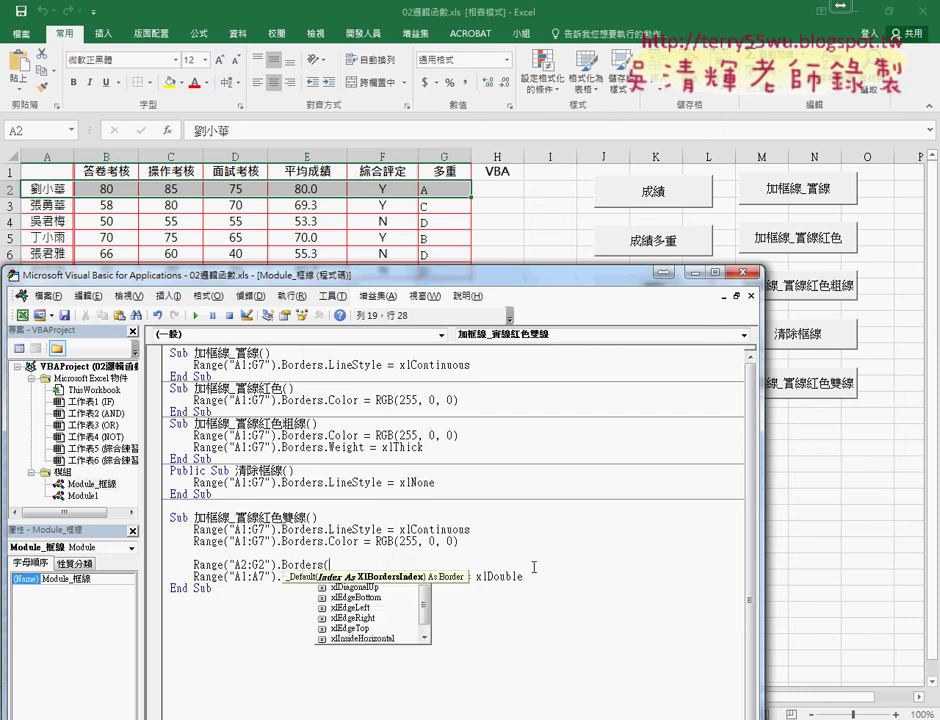
key("Down")
key("Down")
key("Down")
key("Down")
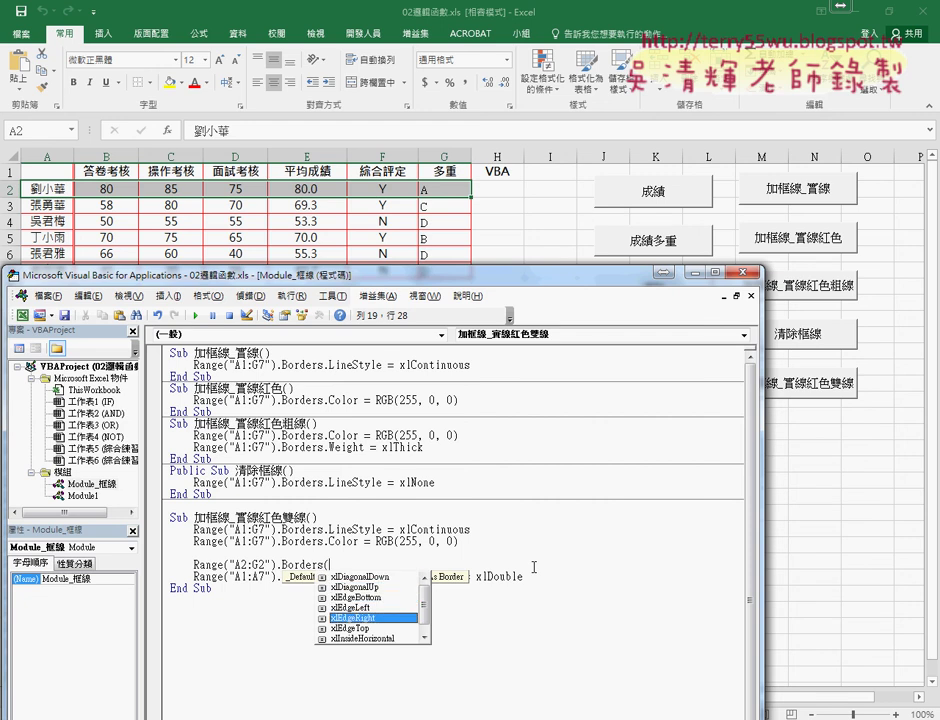
key("Down")
key("Down")
key("Down")
key("Up")
key("Up")
key("Up")
key("Up")
key("Up")
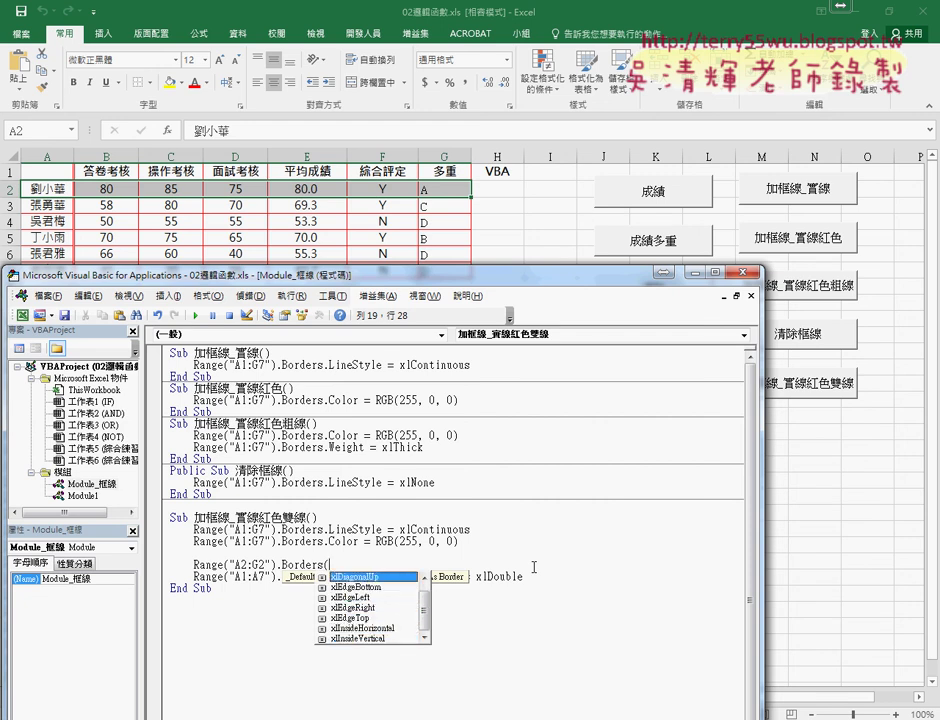
key("Up")
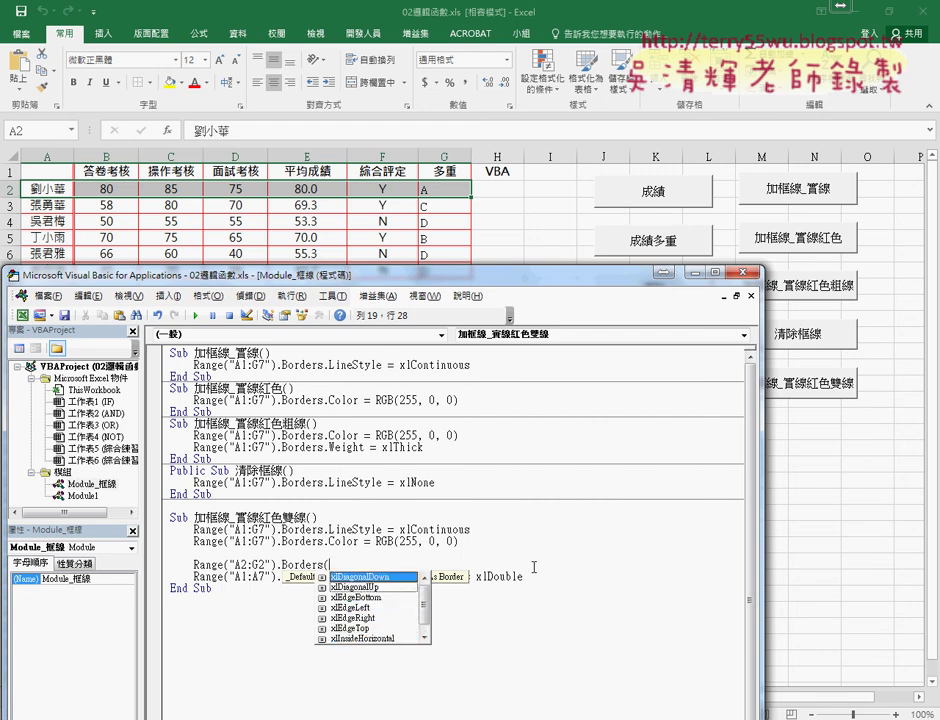
key("Down")
key("Down")
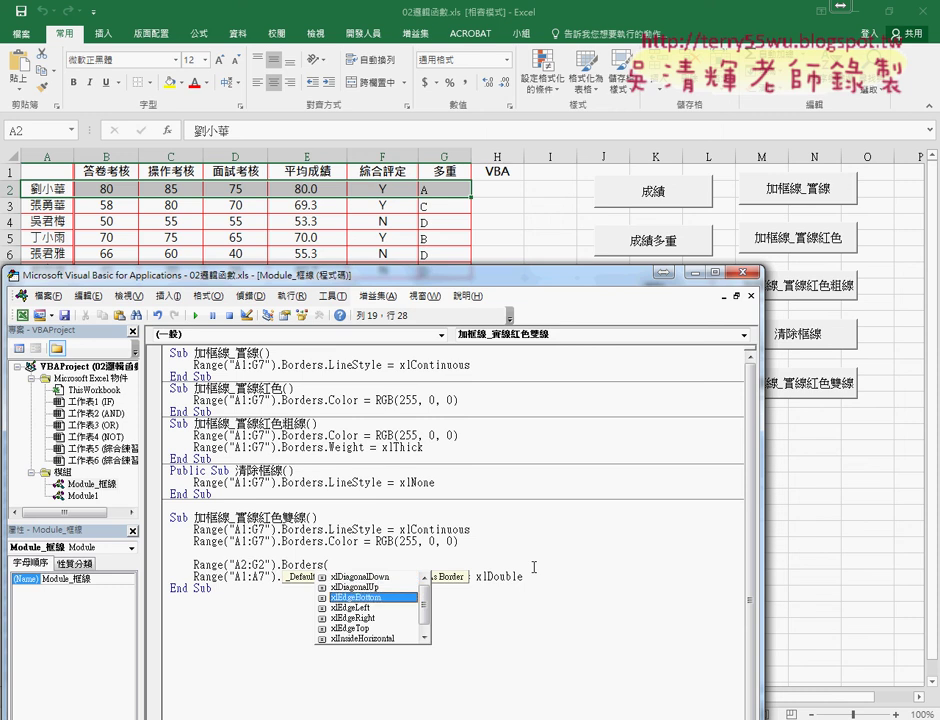
key("Down")
key("Up")
key("Down")
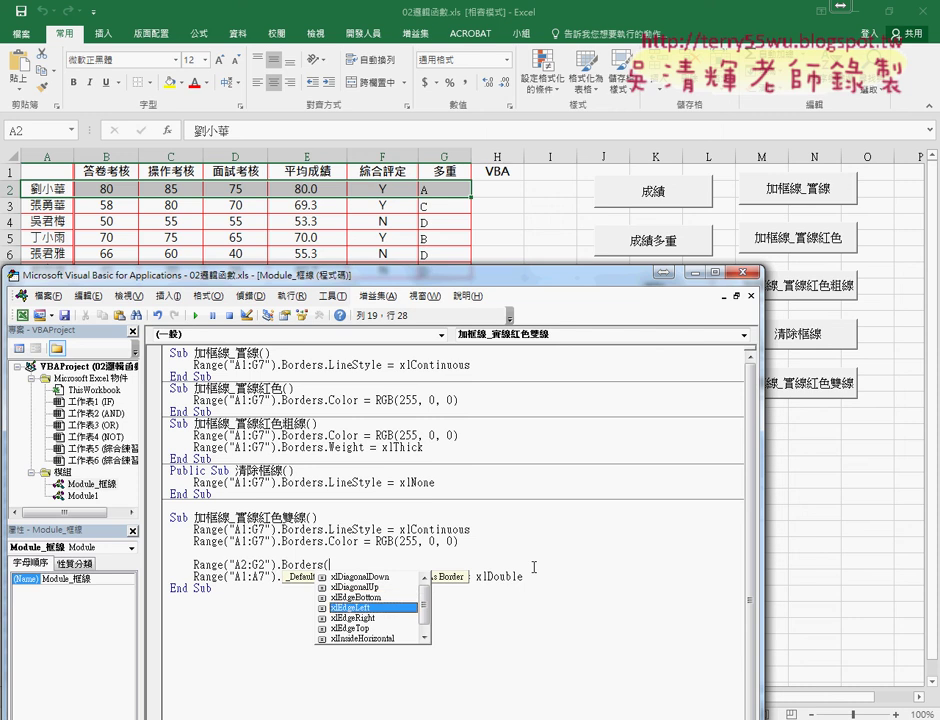
key("Down")
key("Down")
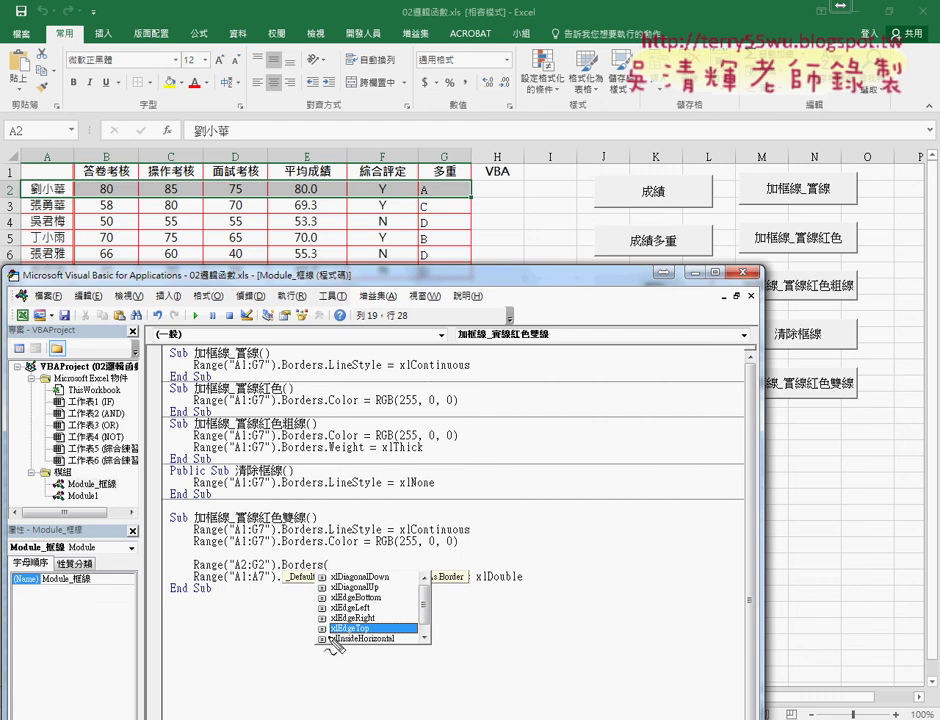
left_click_drag(343, 622, 336, 640)
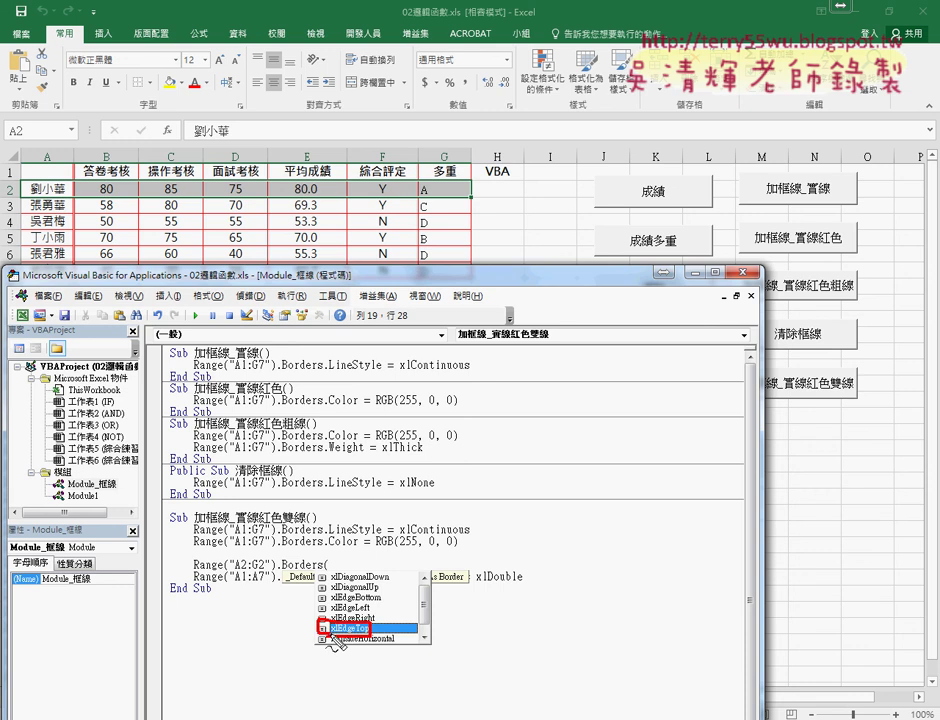
double_click(352, 617)
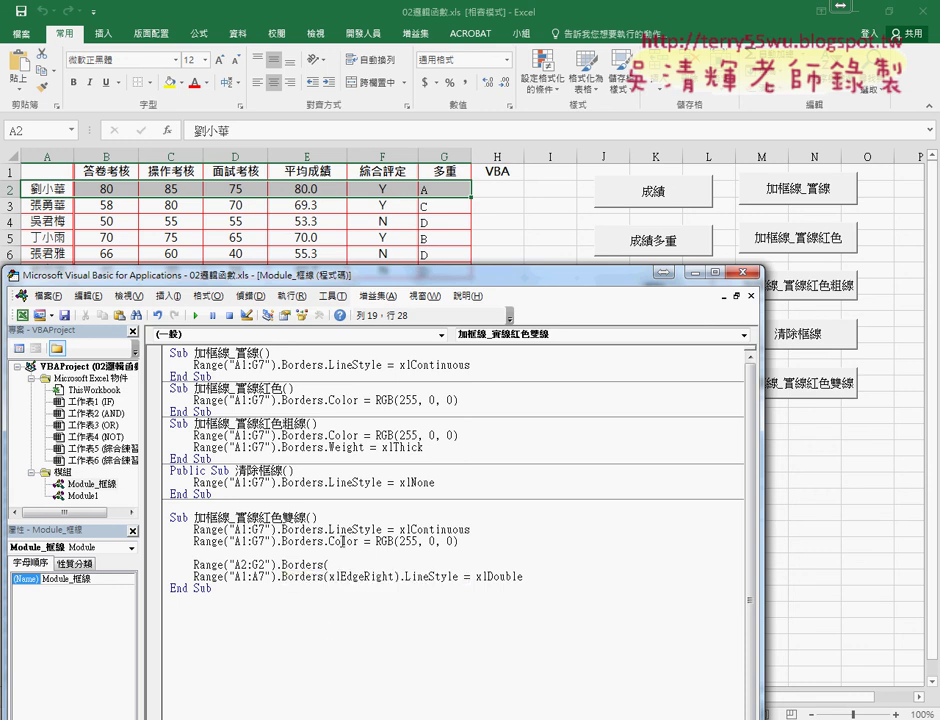
Retype the A2:G2 line as Borders(xlEdgeTop).LineStyle = xlDouble.
key("BackSpace")
type("(")
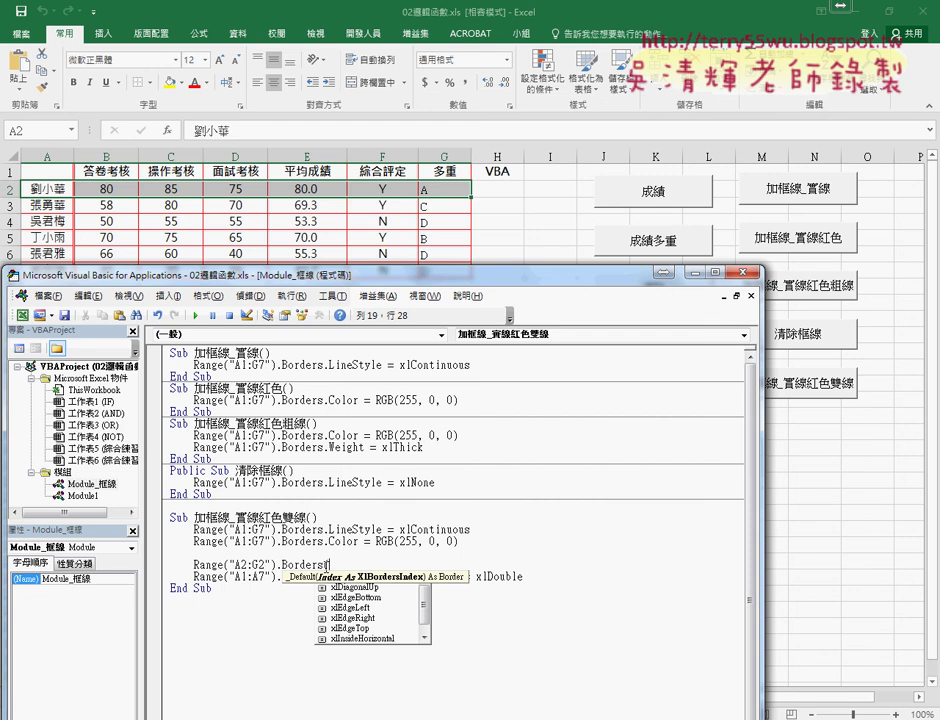
key("Down")
key("Down")
key("Down")
key("Down")
key("Down")
key("Down")
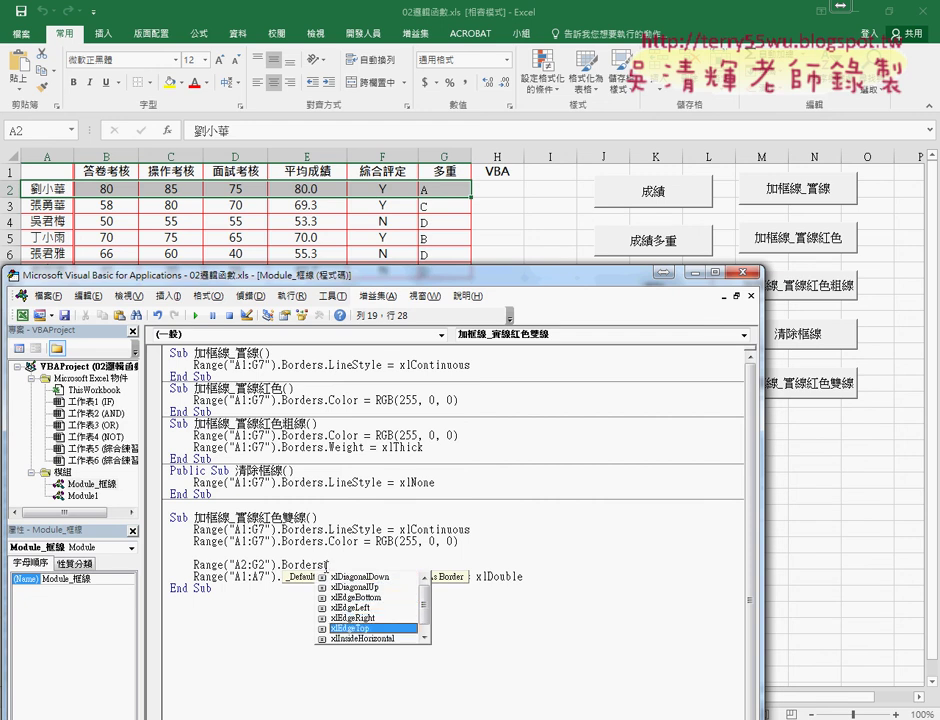
key("Tab")
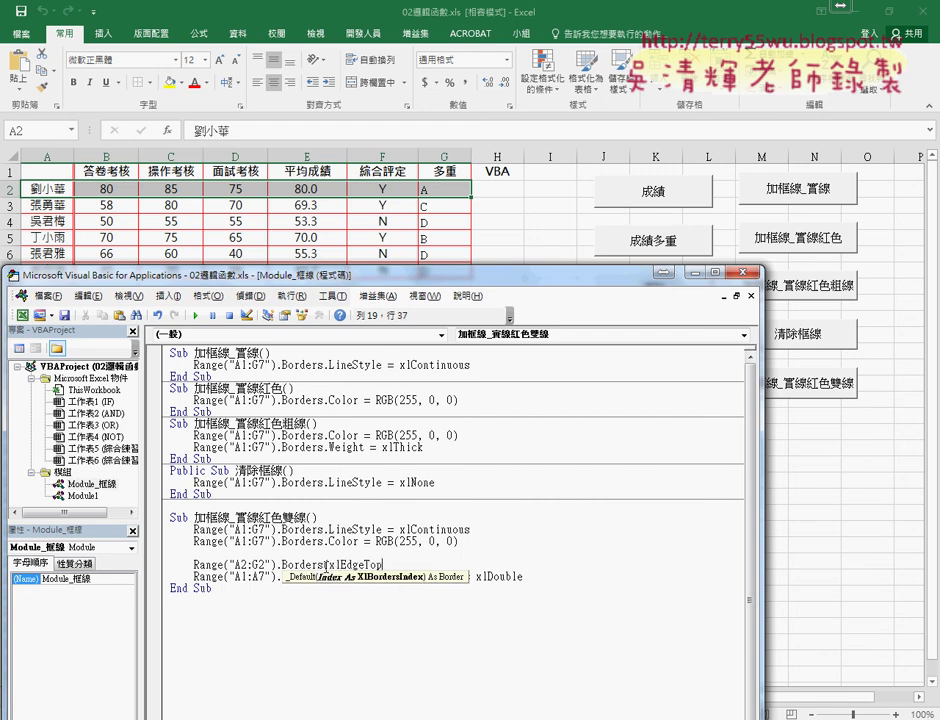
type(")")
type(".")
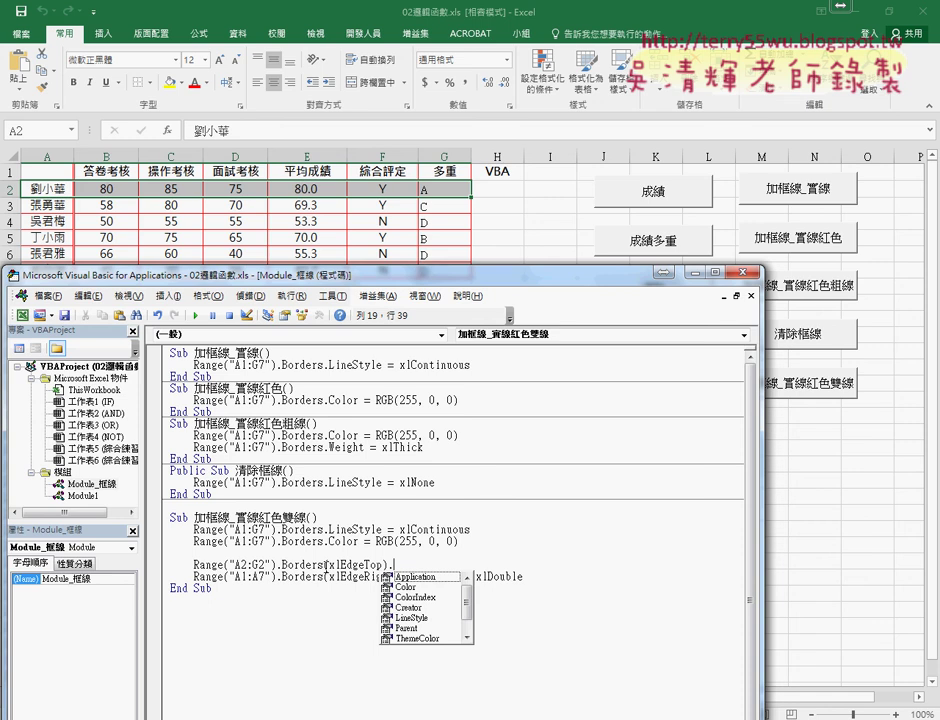
type("LineStyl")
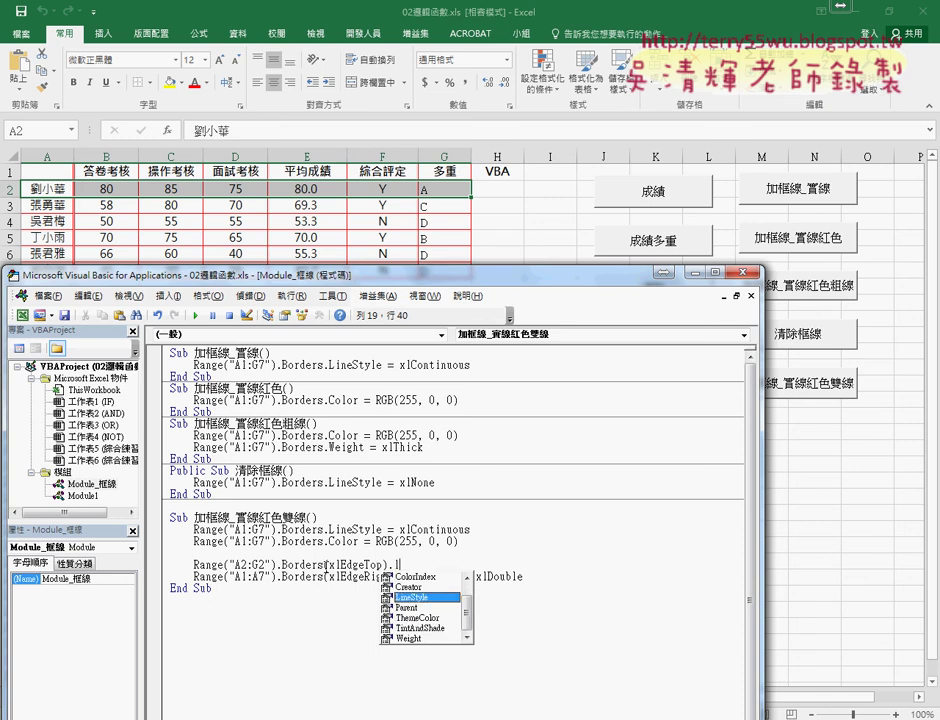
type("e =")
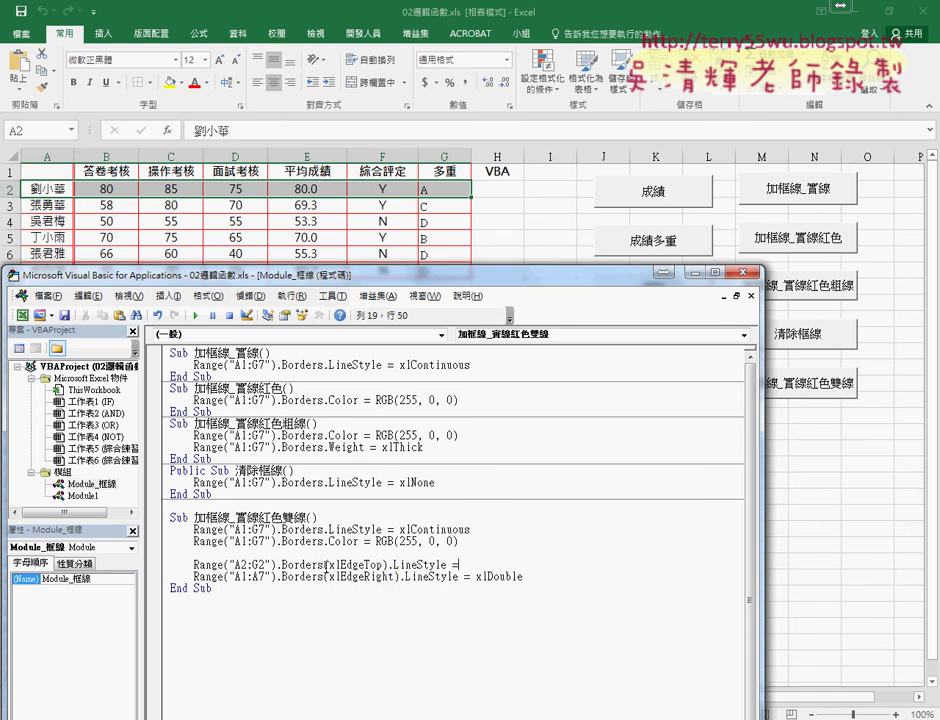
type("x")
type("ld")
type("ouble")
left_click(470, 565)
left_click(545, 611)
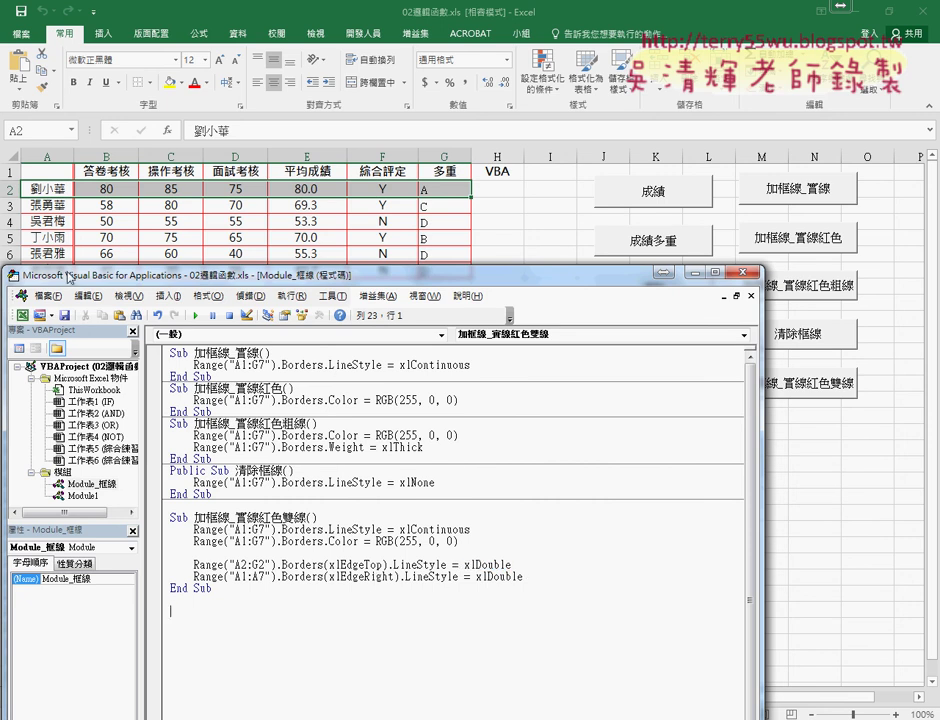
Retype the A1:A7 line as Borders(xlEdgeRight).LineStyle = xldouble using IntelliSense.
left_click_drag(68, 277, 105, 319)
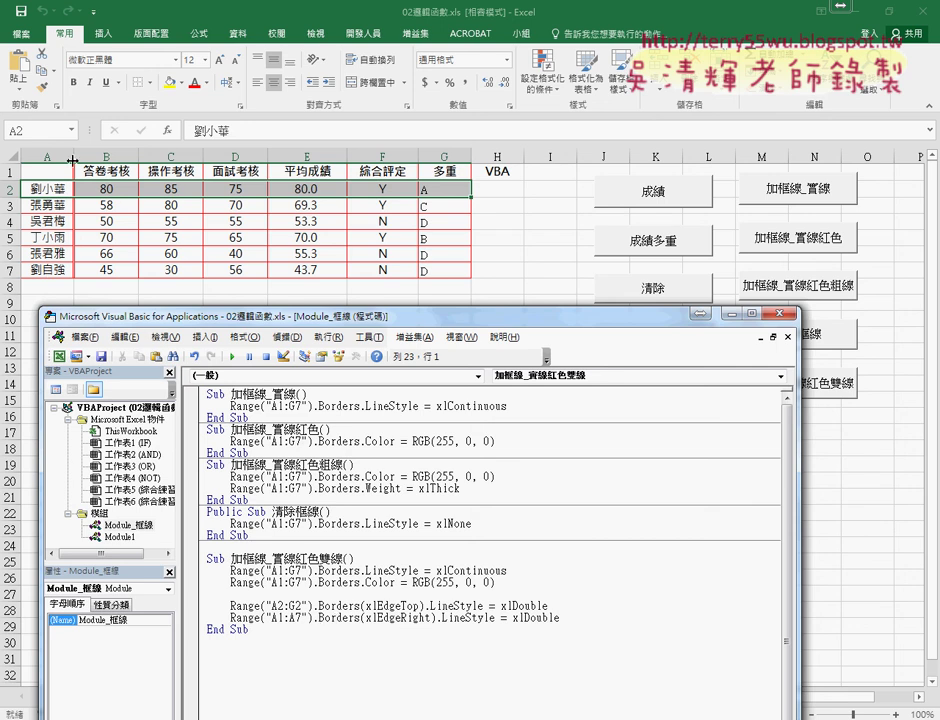
left_click_drag(361, 618, 579, 621)
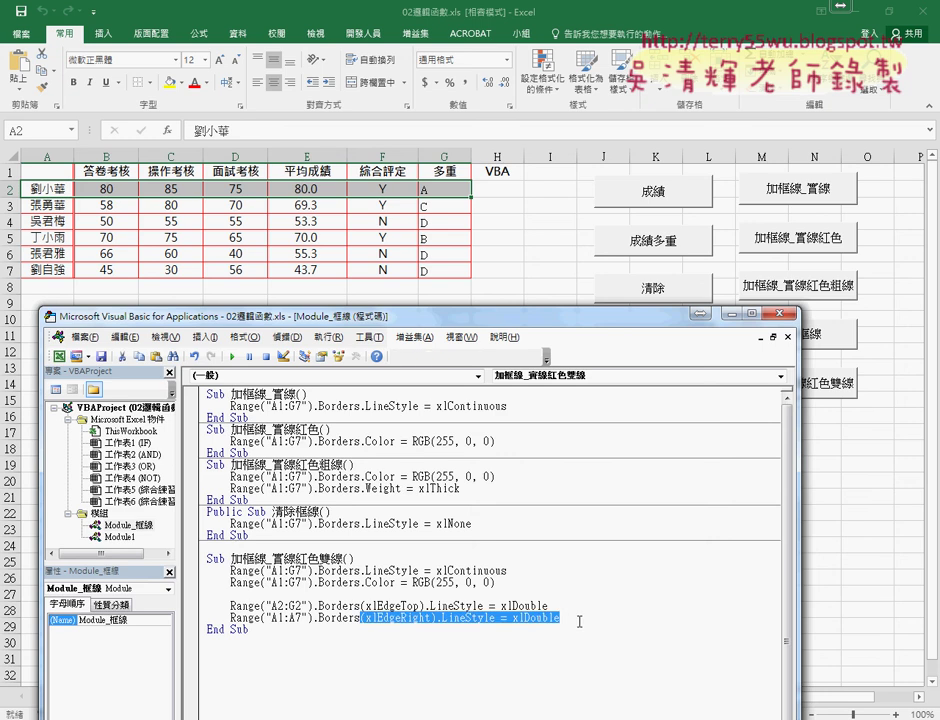
type("(\"A1:A7\").Borders(")
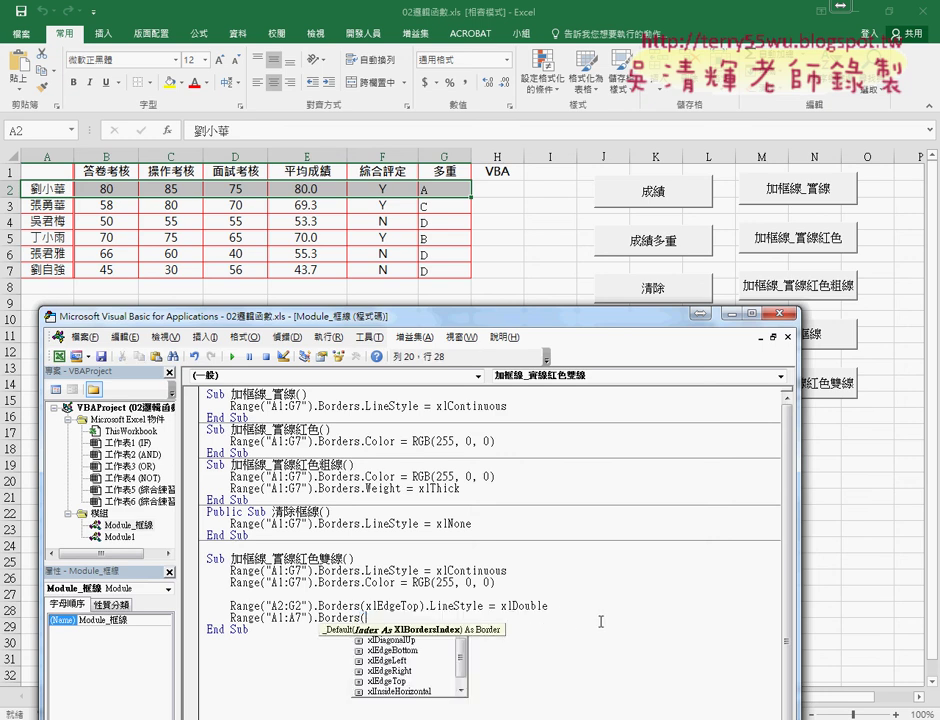
key("Down")
key("Down")
key("Down")
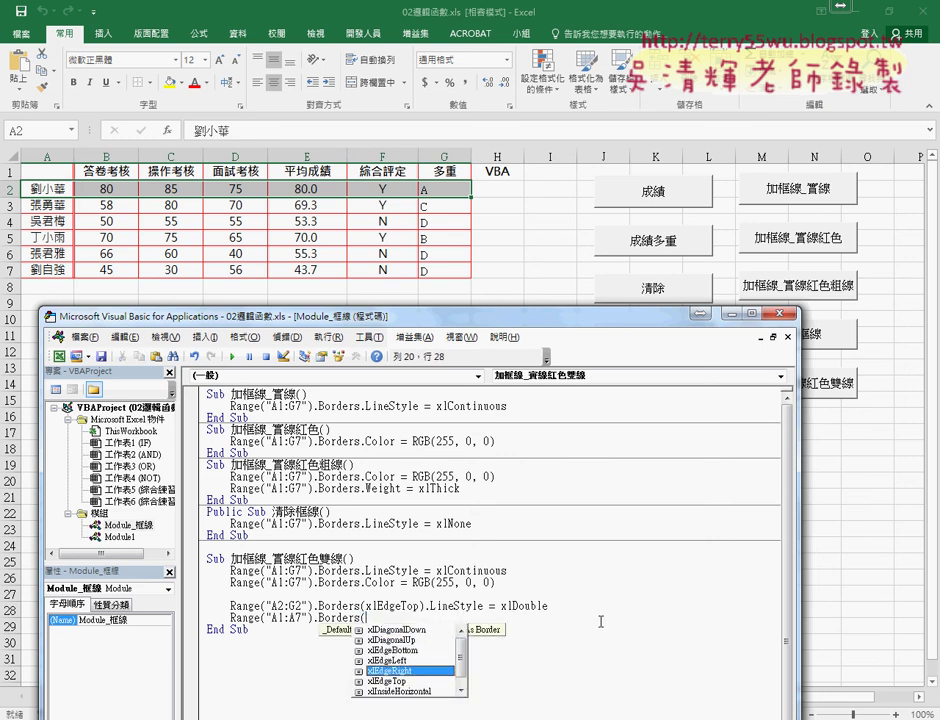
key("Tab")
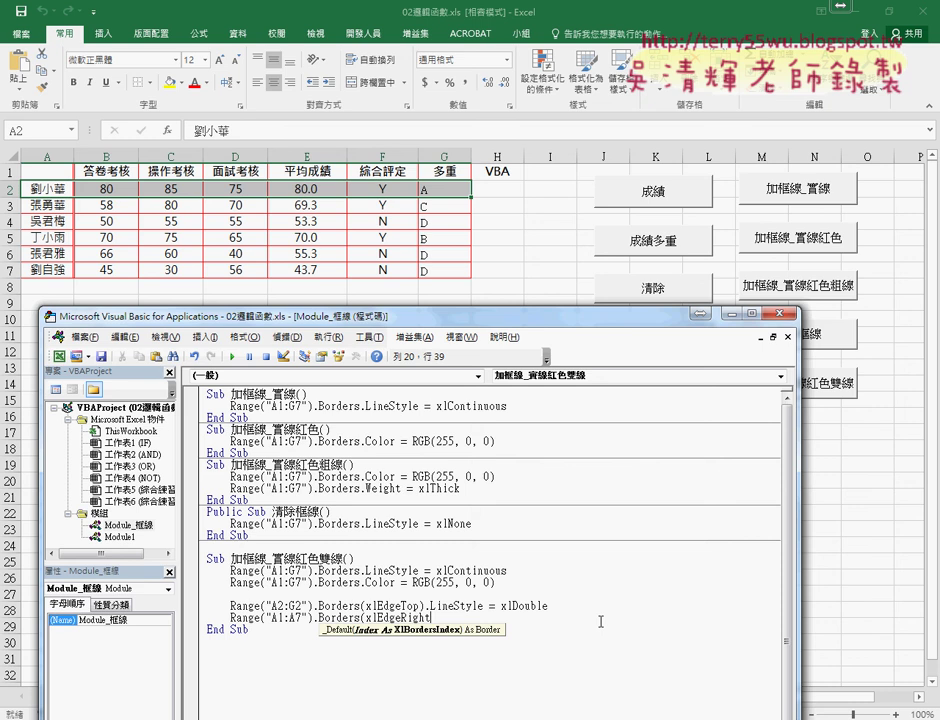
type(").")
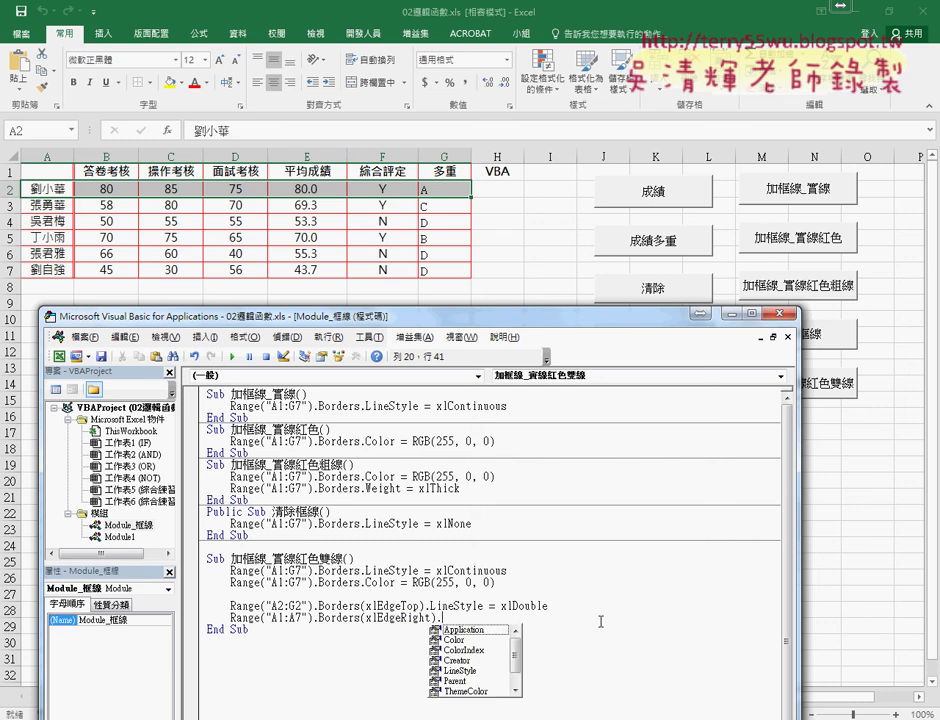
type("l ")
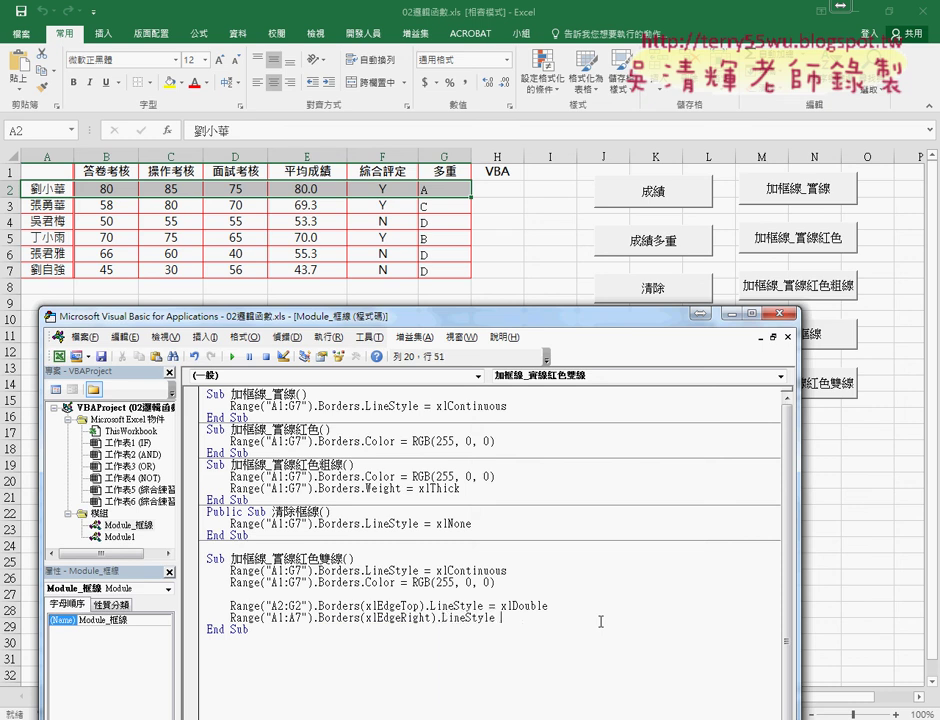
type("= xl")
type("doub")
type("le")
Commit xlDouble on the A1:A7 line and show where both double-border lines appear on the table.
left_click(553, 585)
left_click_drag(560, 618, 207, 606)
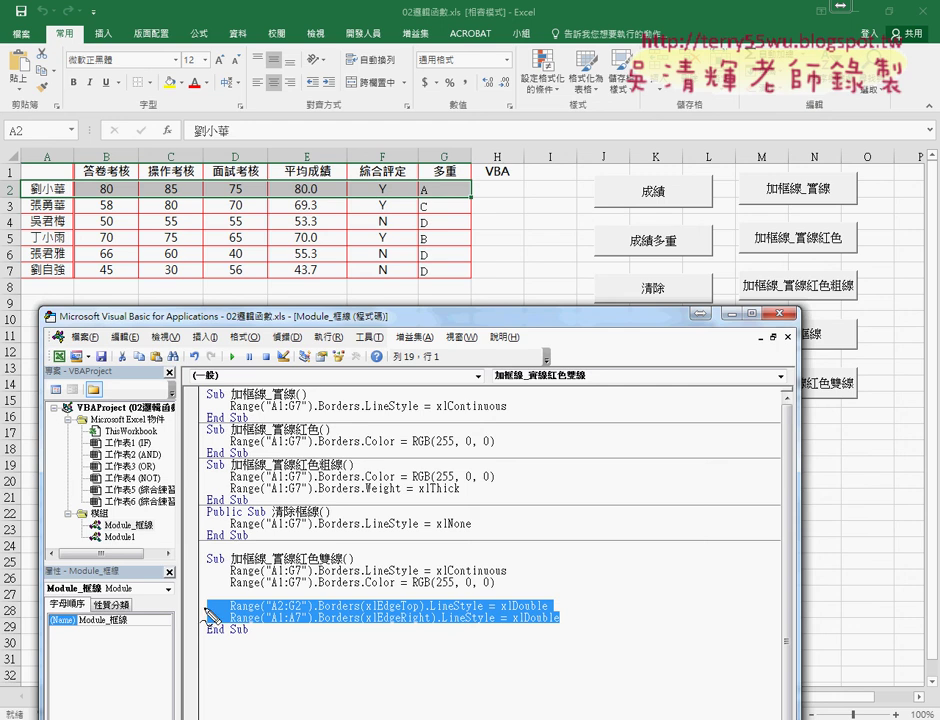
mouse_move(33, 182)
left_mouse_down()
mouse_move(64, 186)
mouse_move(76, 275)
left_mouse_up()
left_click_drag(20, 197, 75, 197)
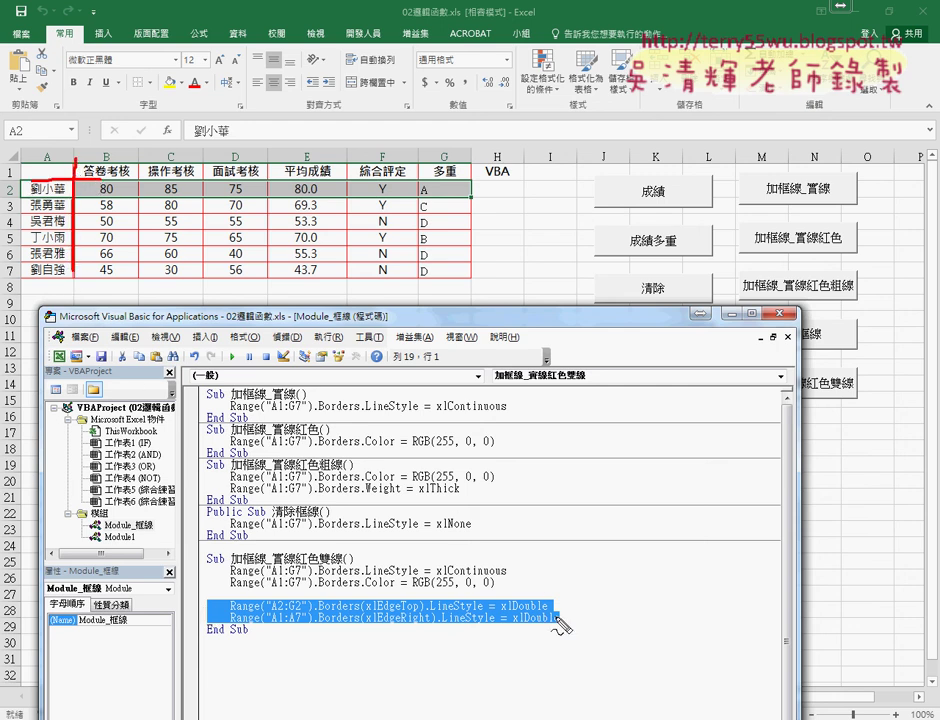
left_click_drag(572, 590, 565, 598)
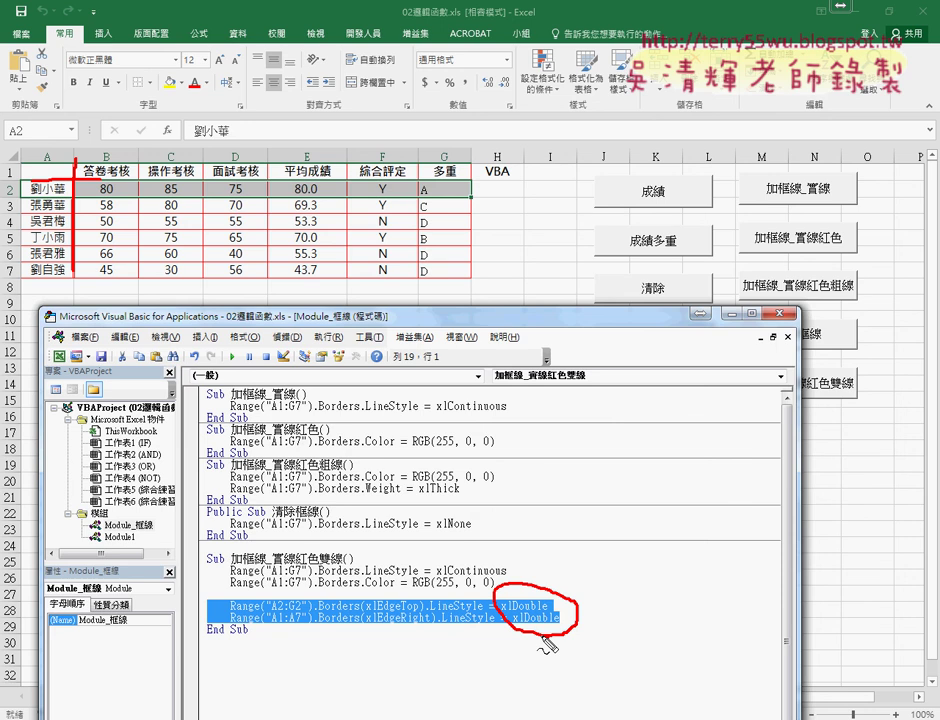
key("ctrl+z")
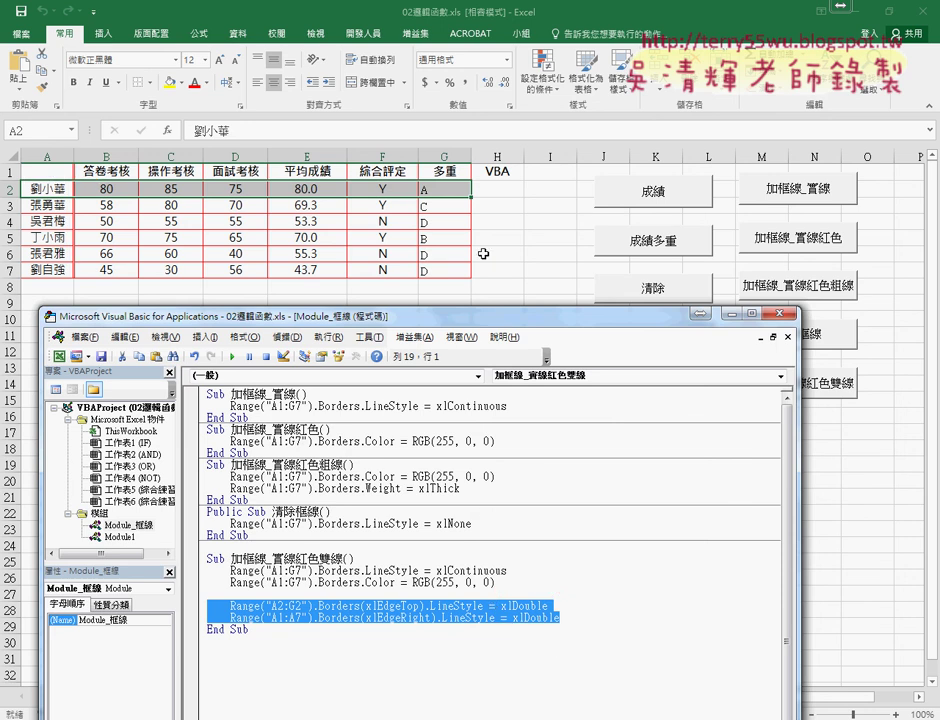
left_click(509, 250)
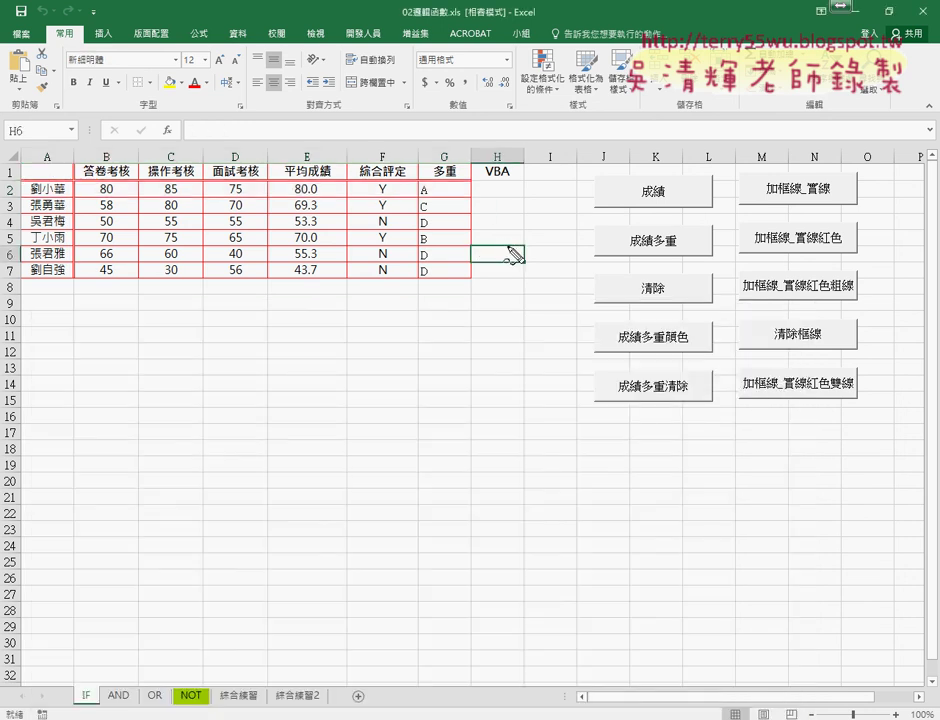
Circle both columns of macro buttons with the pen, clear the marks, and switch to Chrome.
left_click_drag(608, 438, 620, 428)
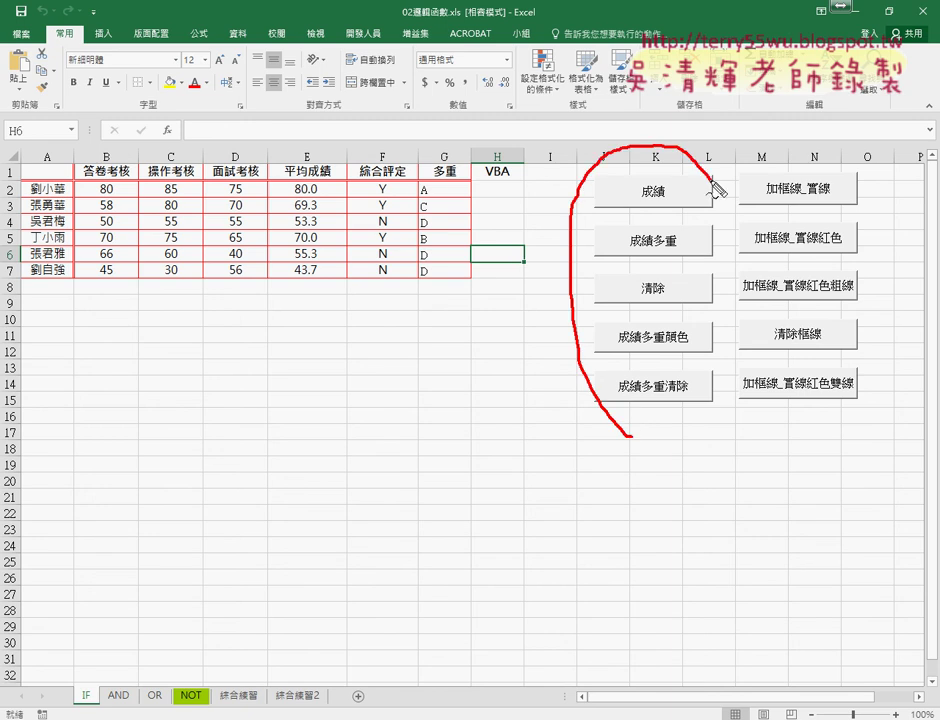
left_click_drag(790, 418, 825, 410)
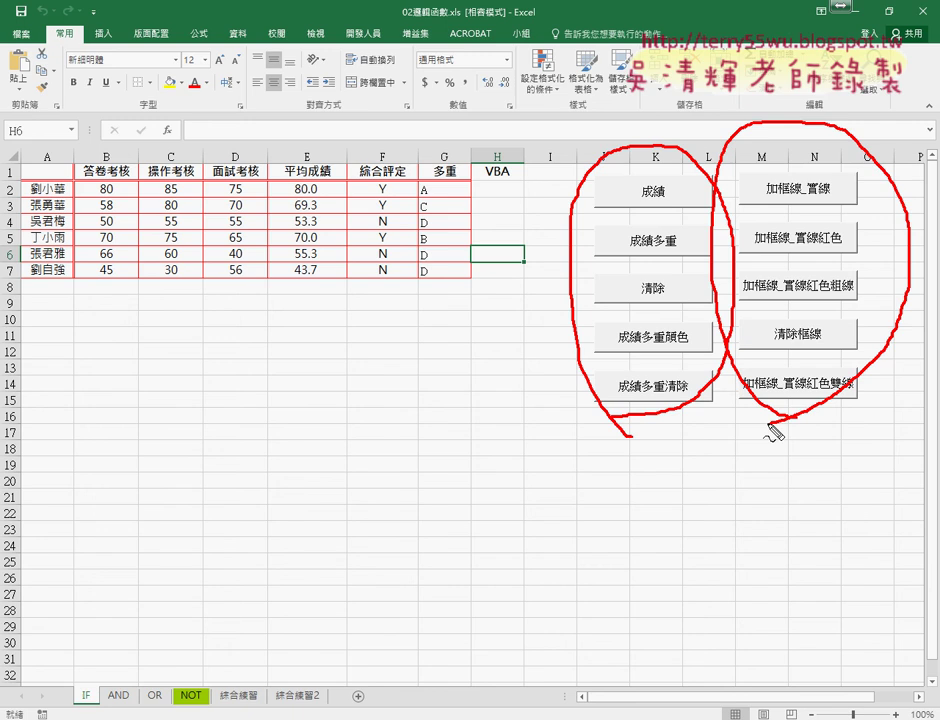
key("Escape")
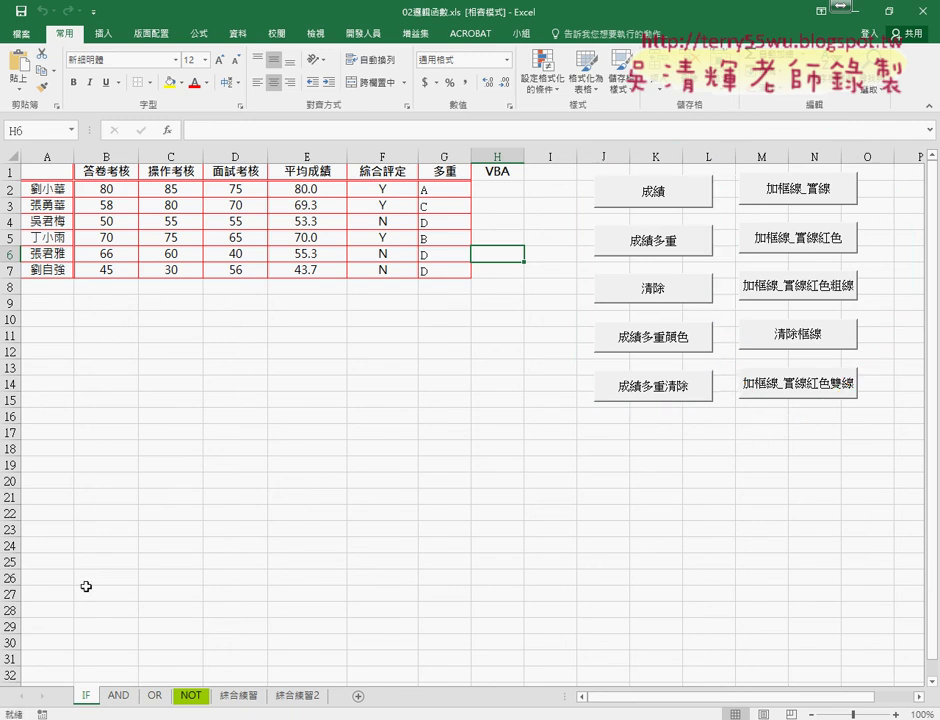
key("alt+Tab")
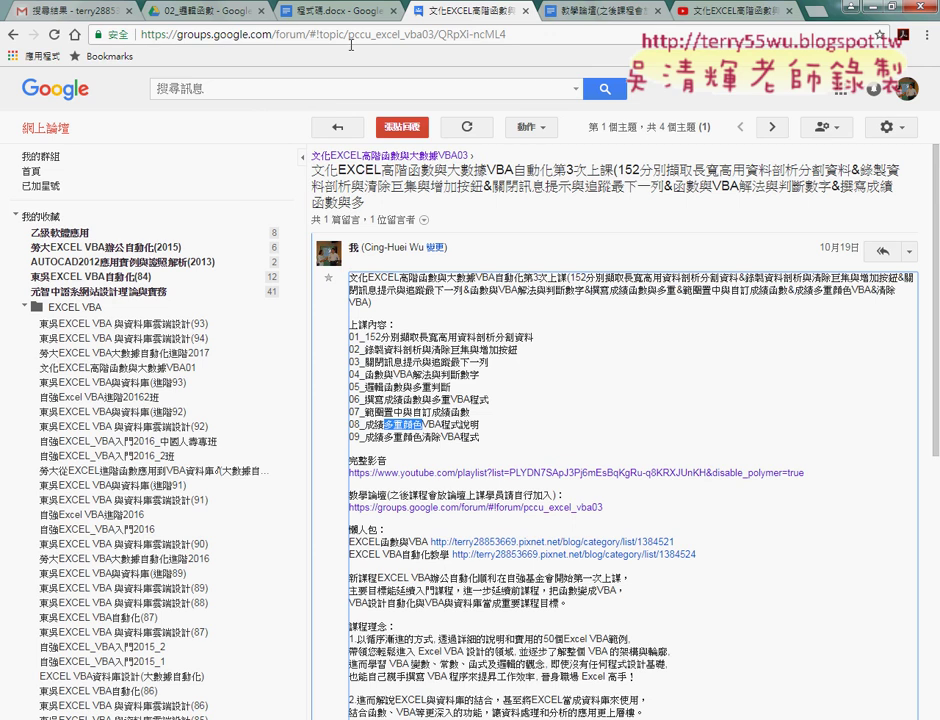
Bring up the 程式碼.docx notes at the 加框線_實線紅色雙線 double-border code example.
left_click(341, 18)
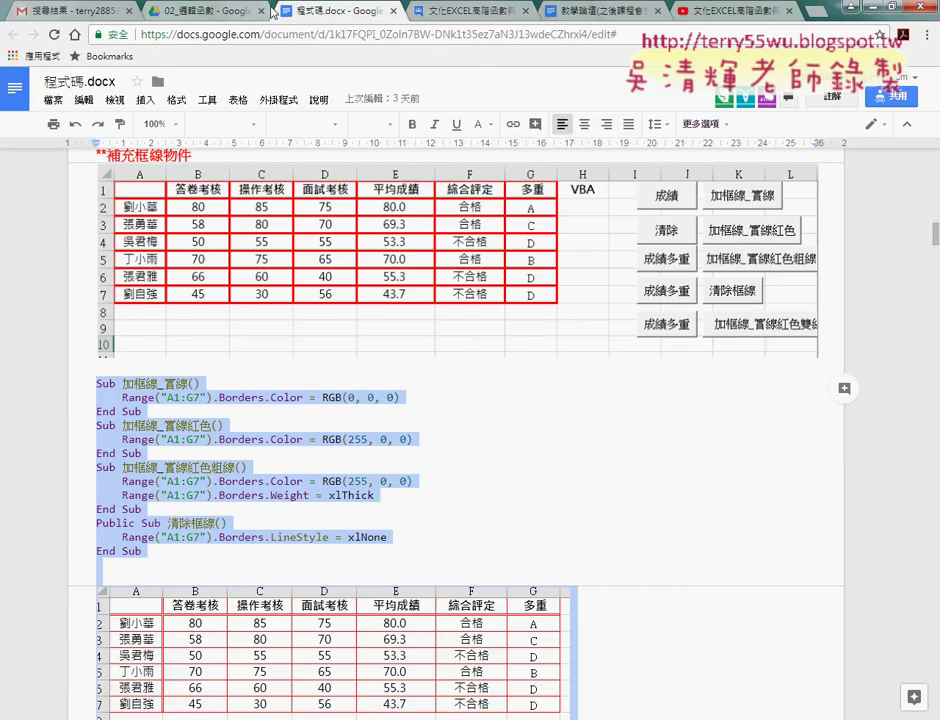
left_click(573, 342)
scroll(576, 415, "down", 3)
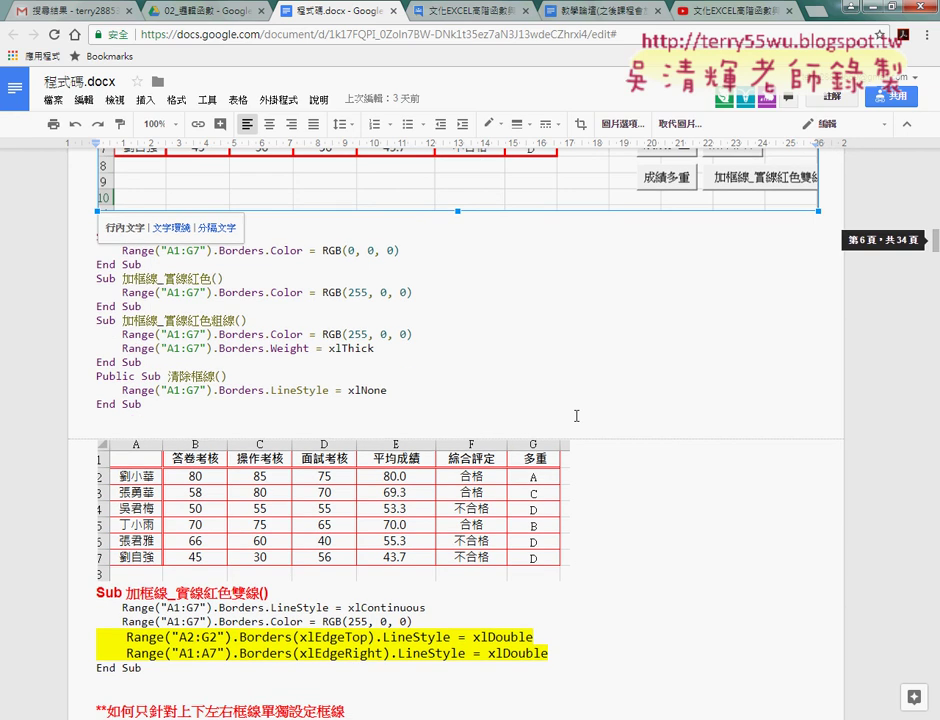
left_click(704, 438)
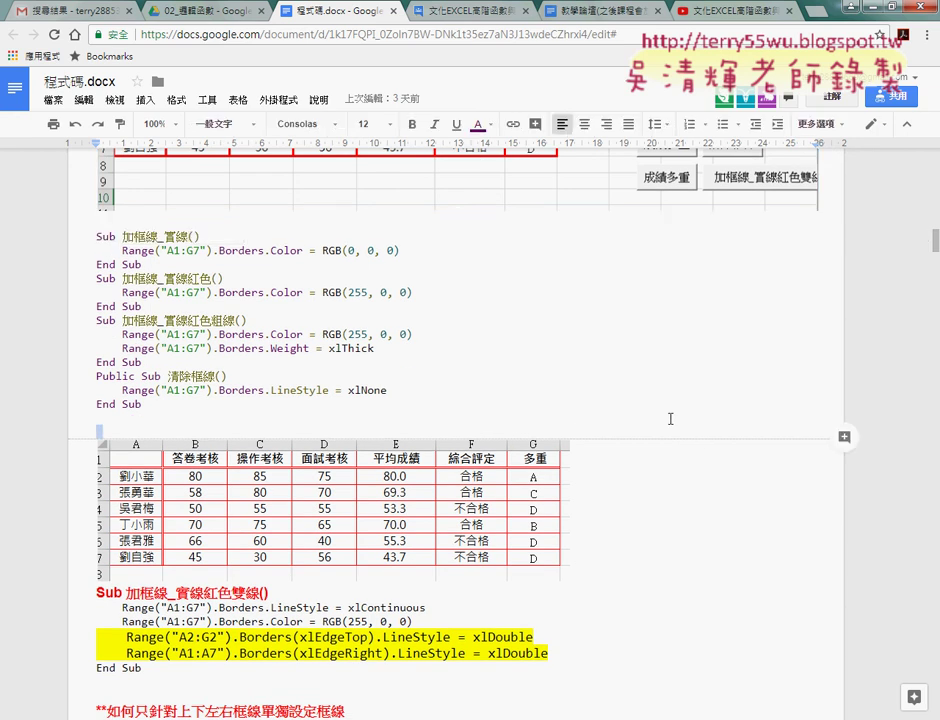